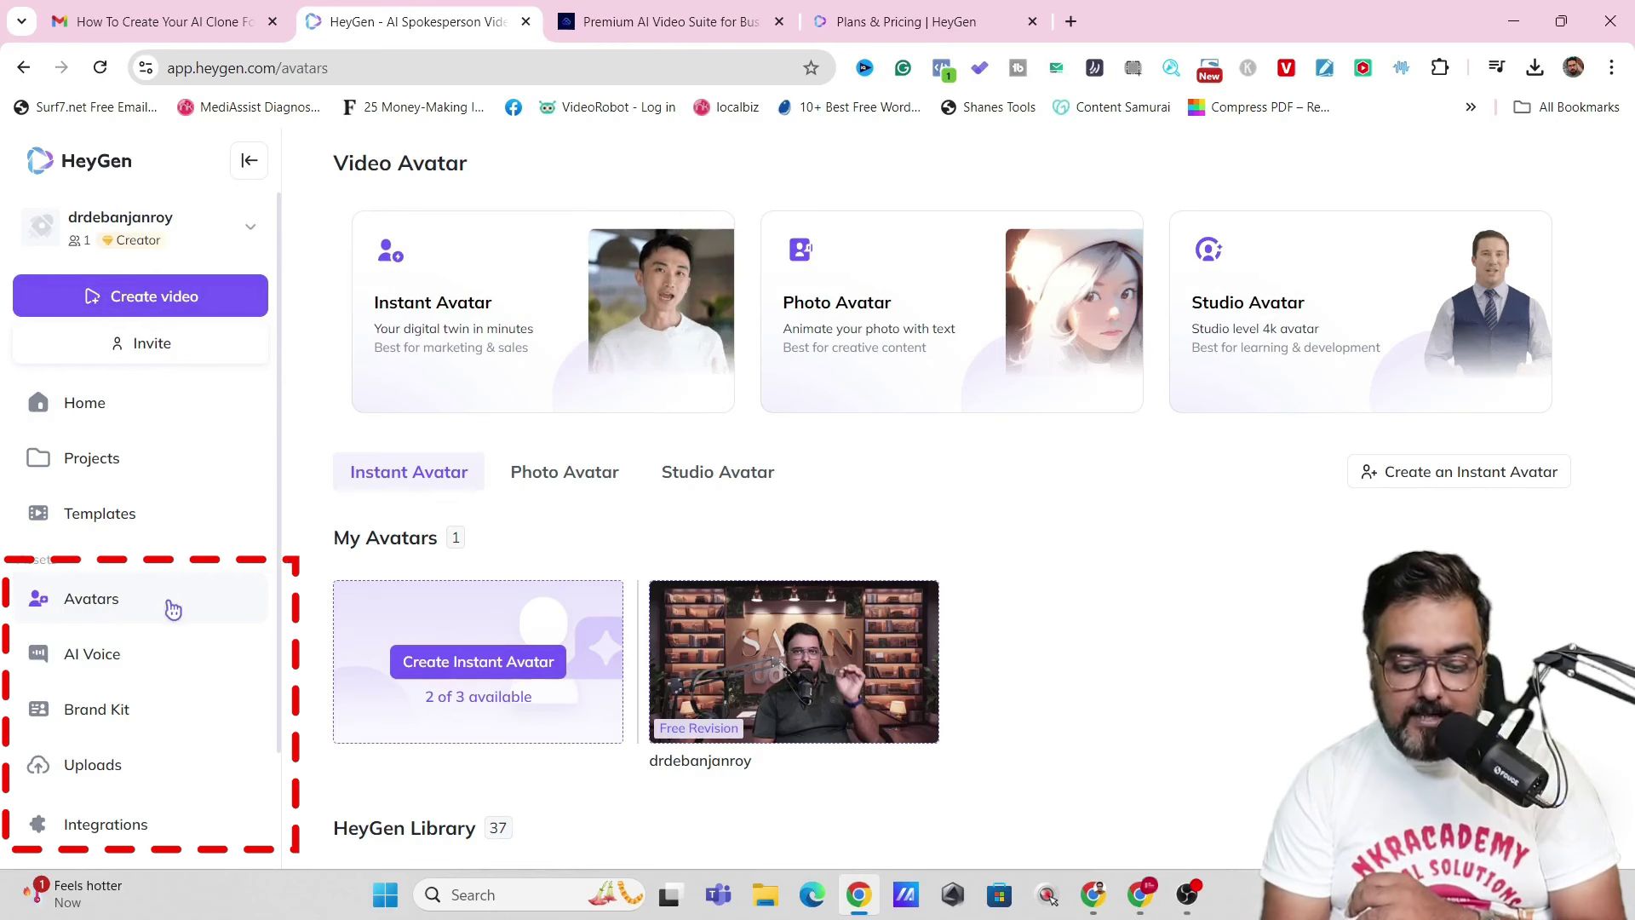
pyautogui.moveTo(5, 568); pyautogui.dragTo(266, 641)
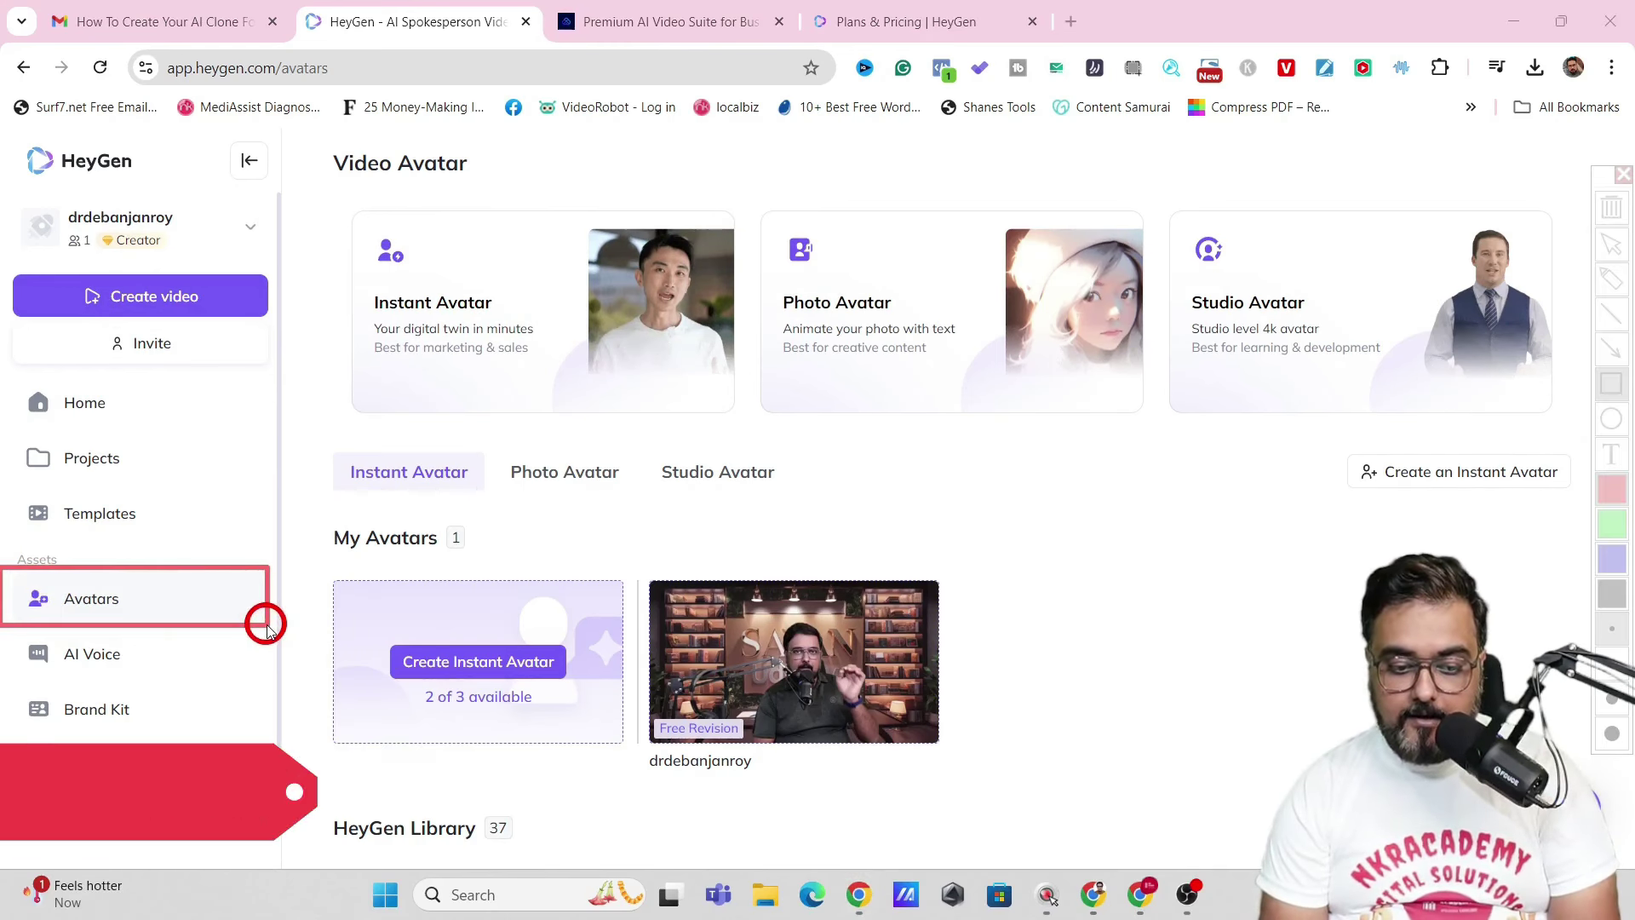
pyautogui.rightClick(263, 621)
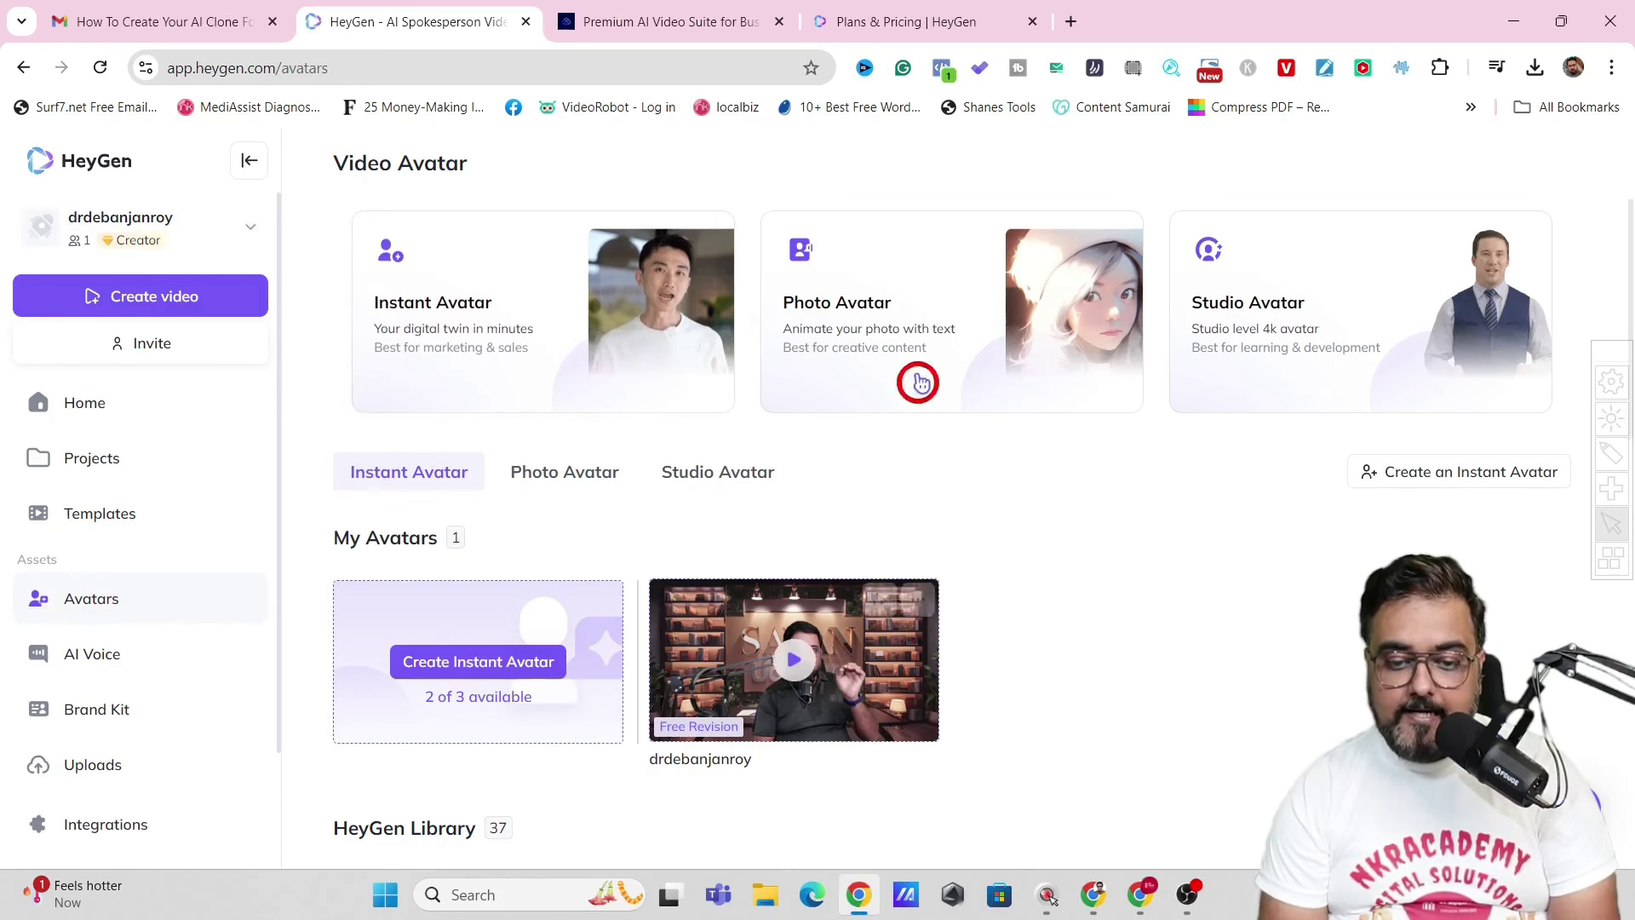
pyautogui.click(917, 596)
pyautogui.click(640, 464)
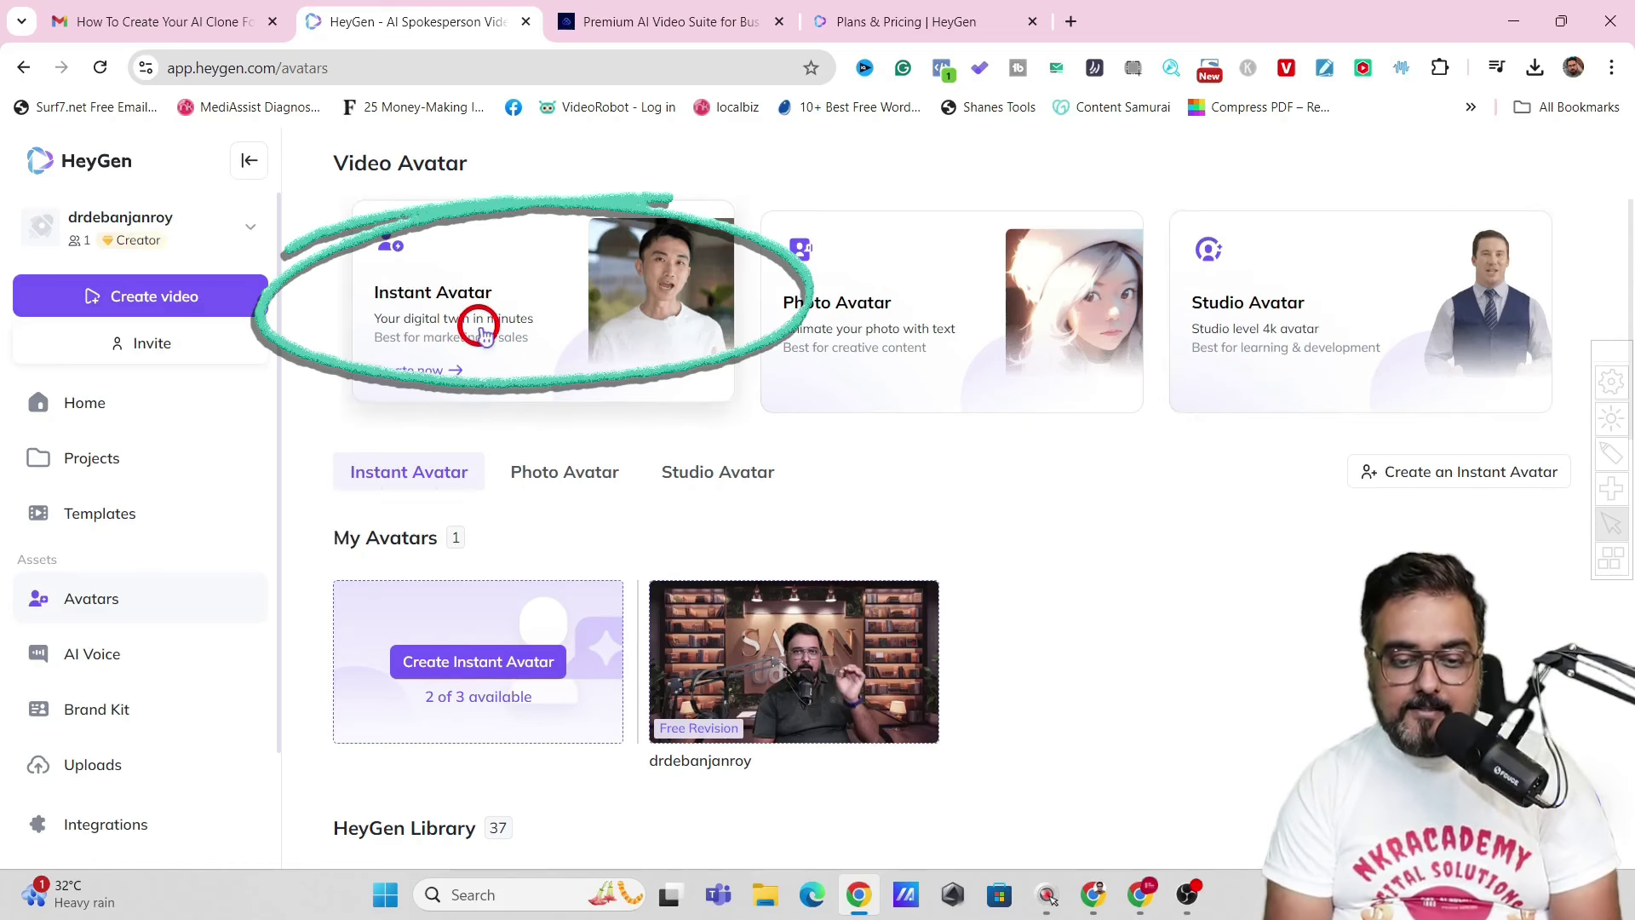
# - Start creating an Instant Avatar, get past the intro video and choose the Still avatar style
pyautogui.click(430, 368)
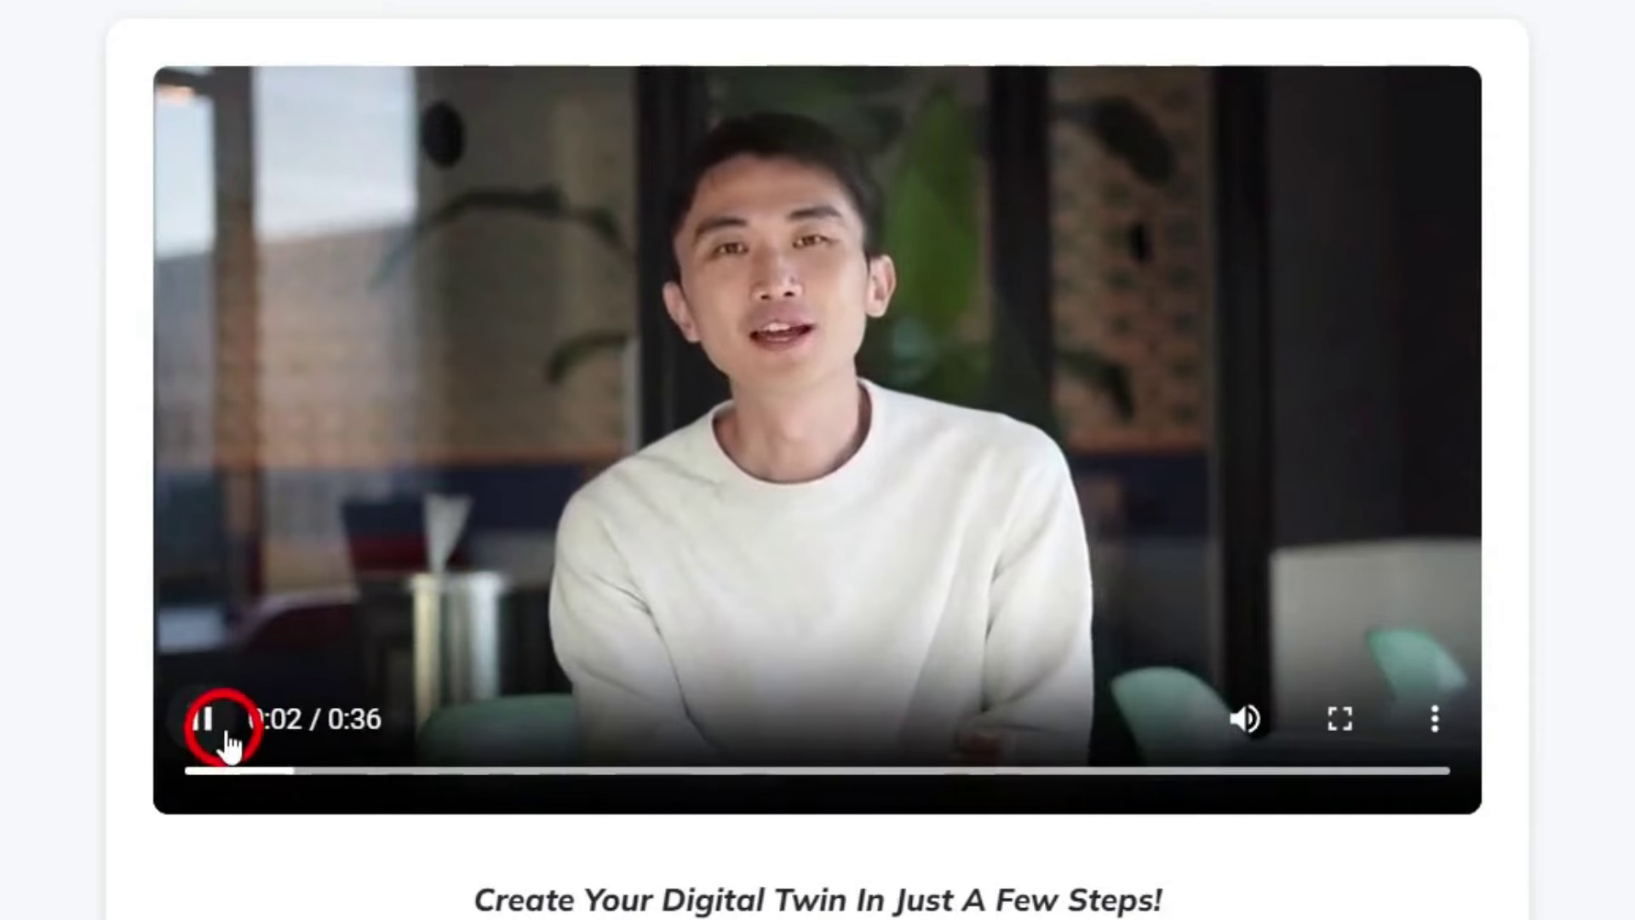
pyautogui.click(487, 600)
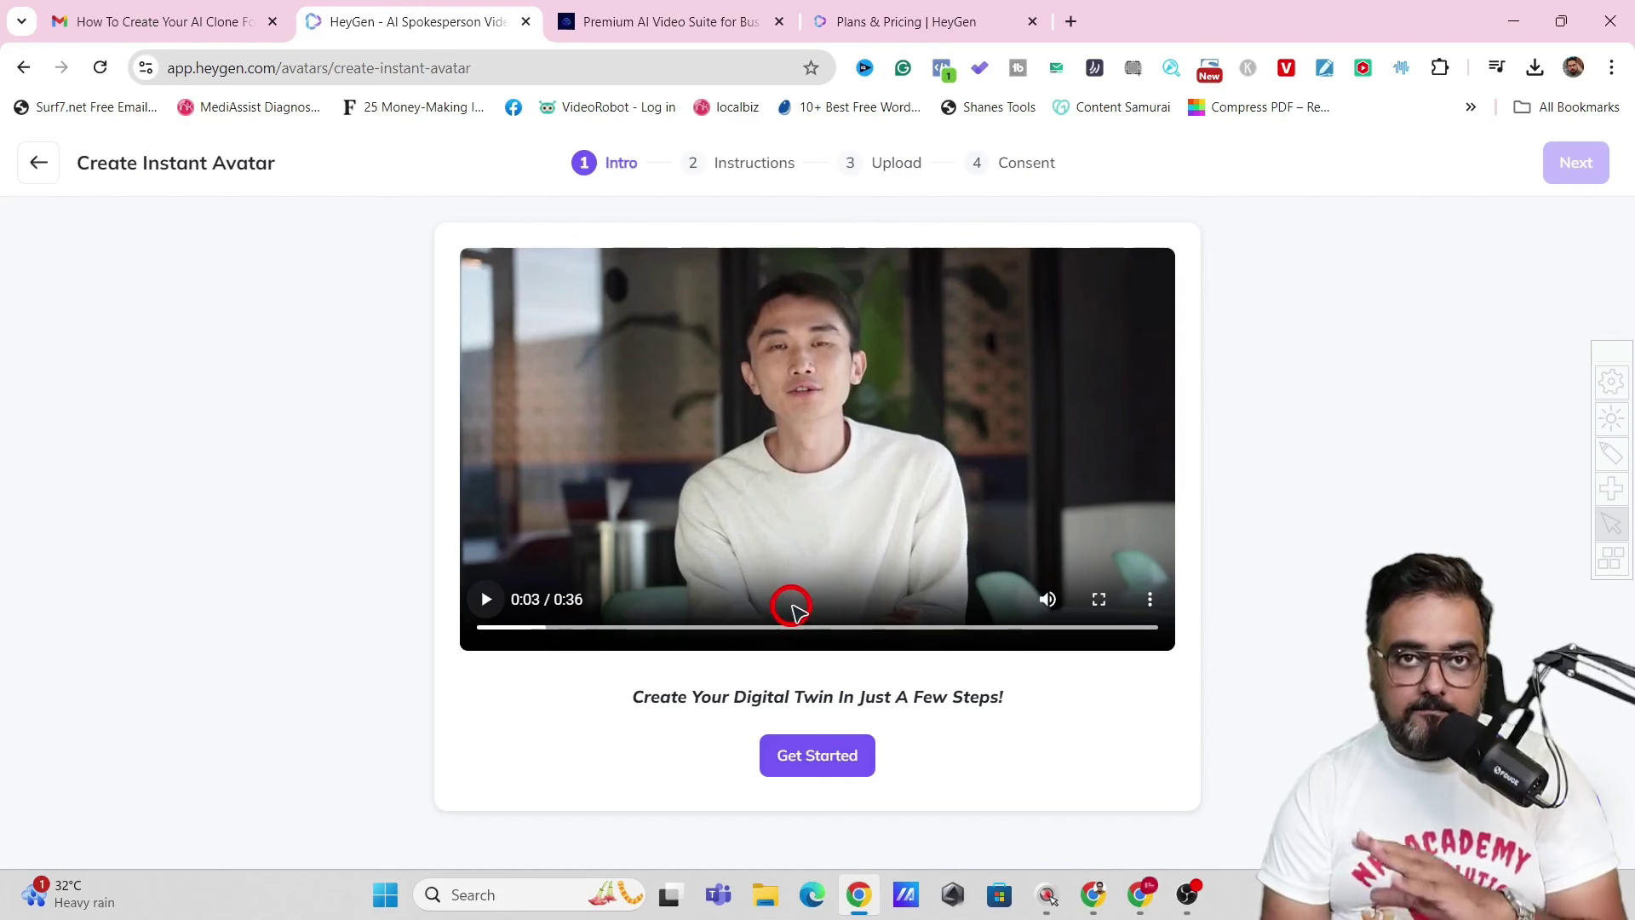
pyautogui.click(813, 756)
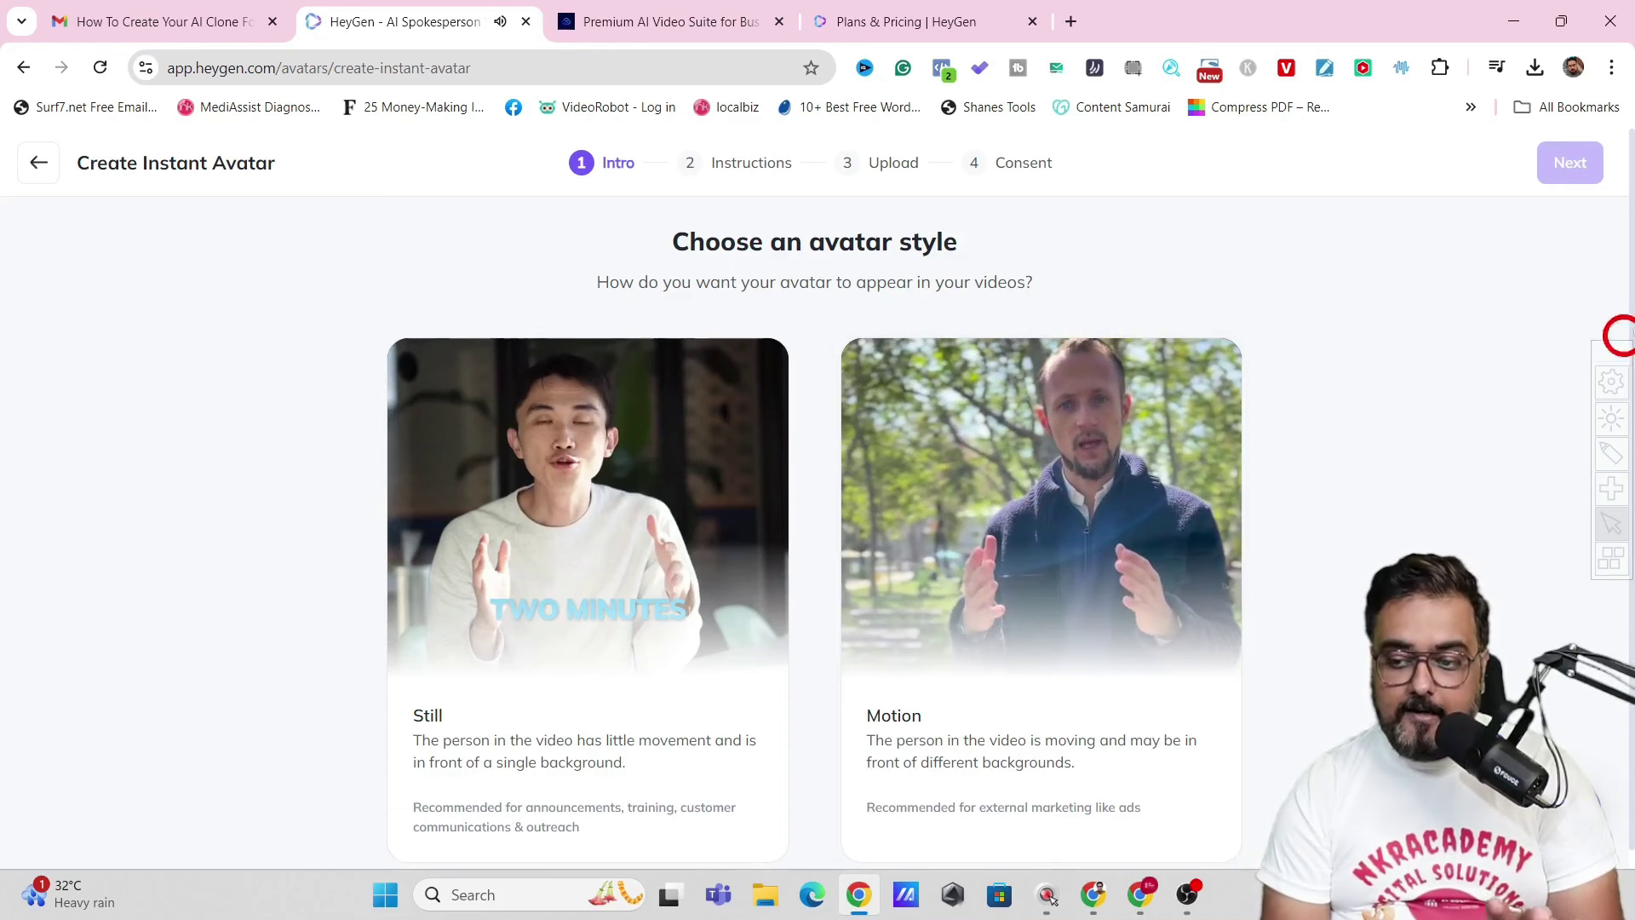
pyautogui.scroll(-1, 1622, 341)
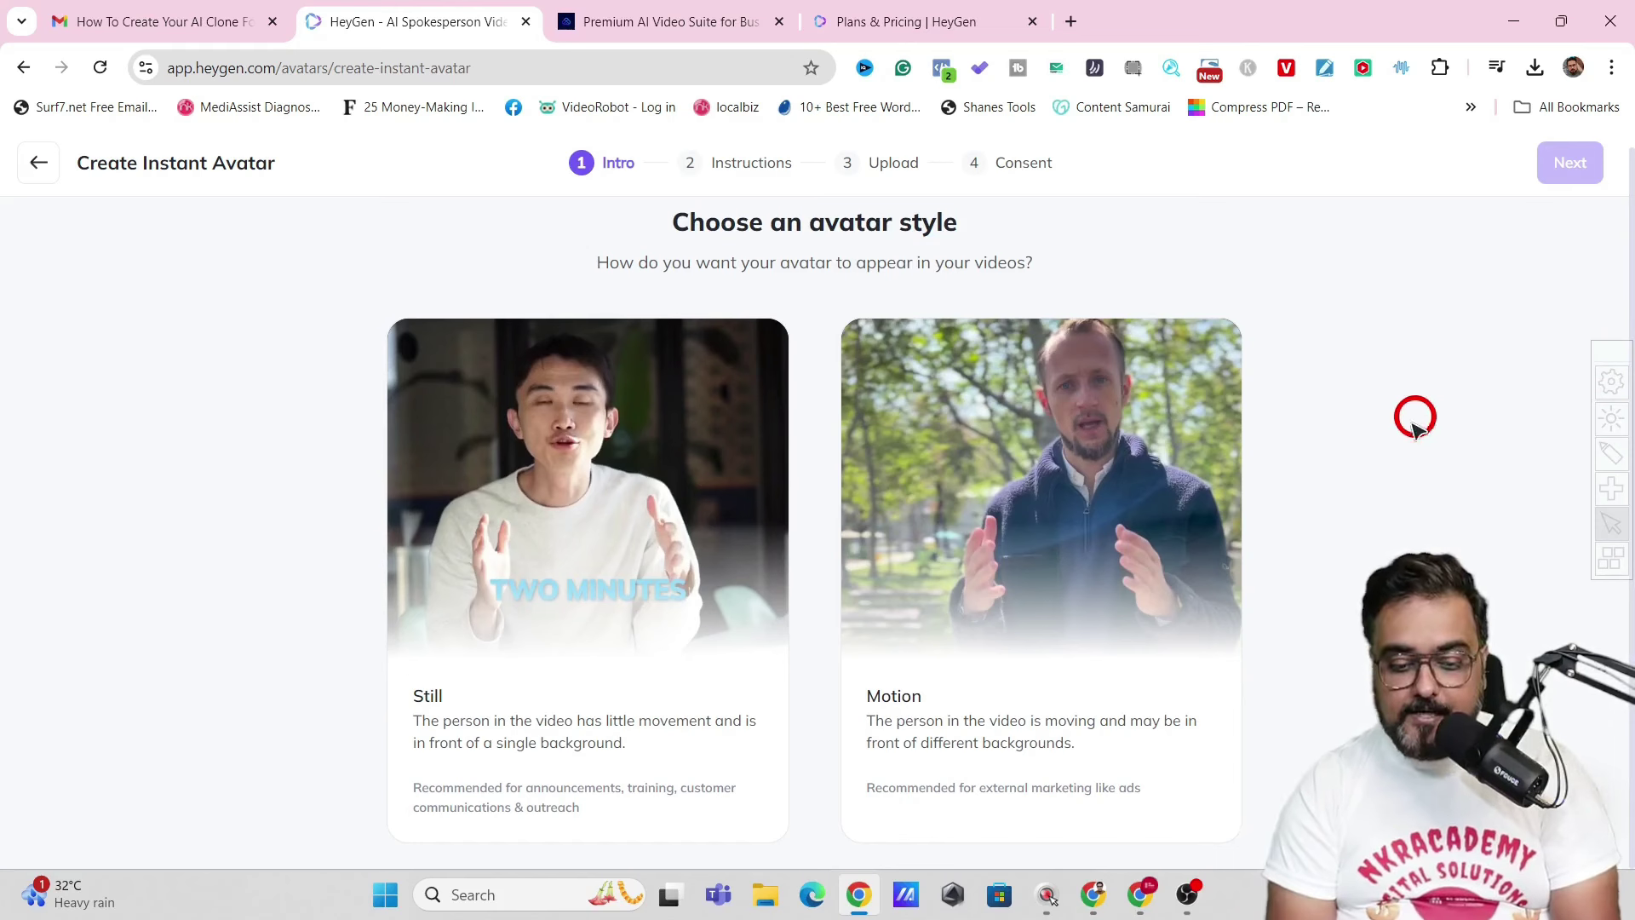
pyautogui.click(514, 664)
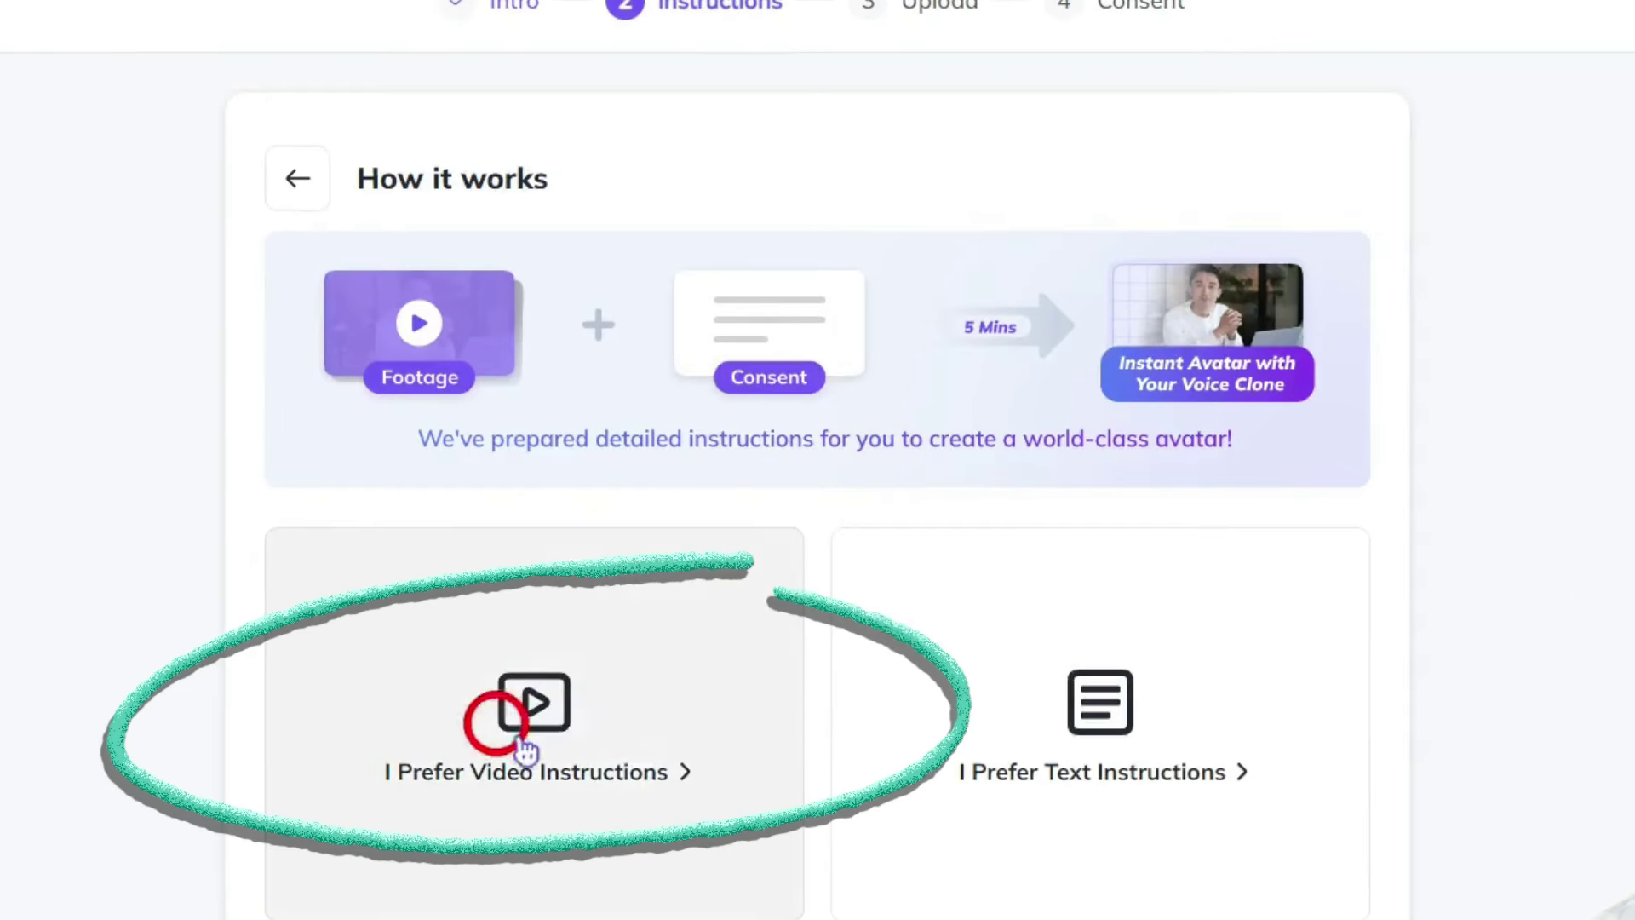
# - Review the text instructions for the footage, including the generic and pointing gesture examples, and continue to the upload stage
pyautogui.click(992, 679)
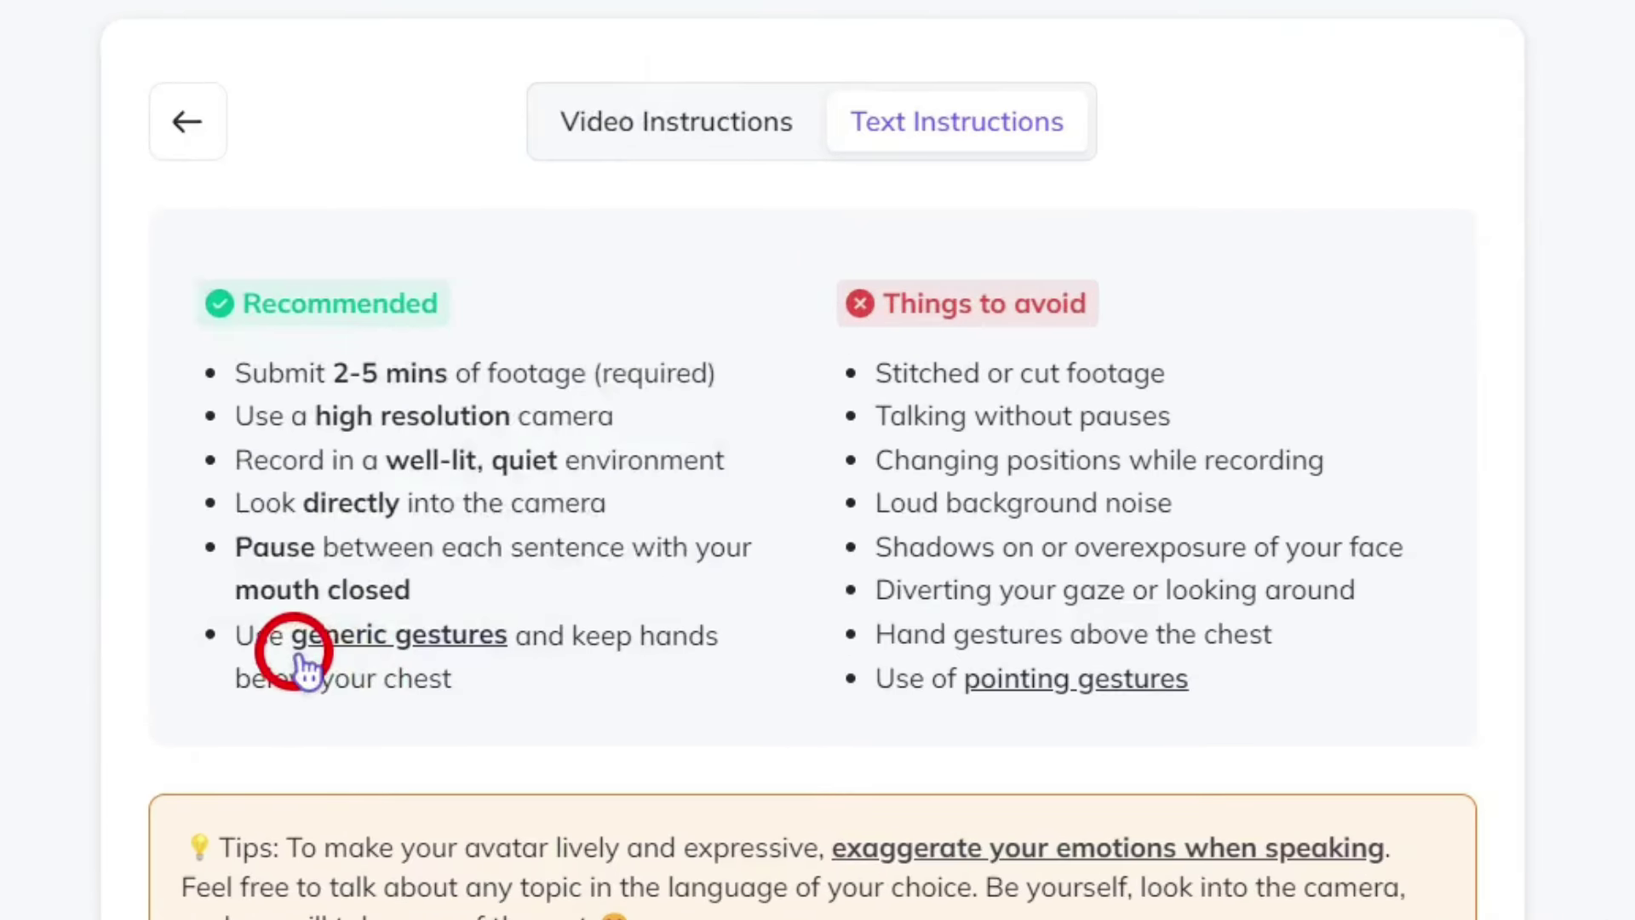
pyautogui.moveTo(546, 559)
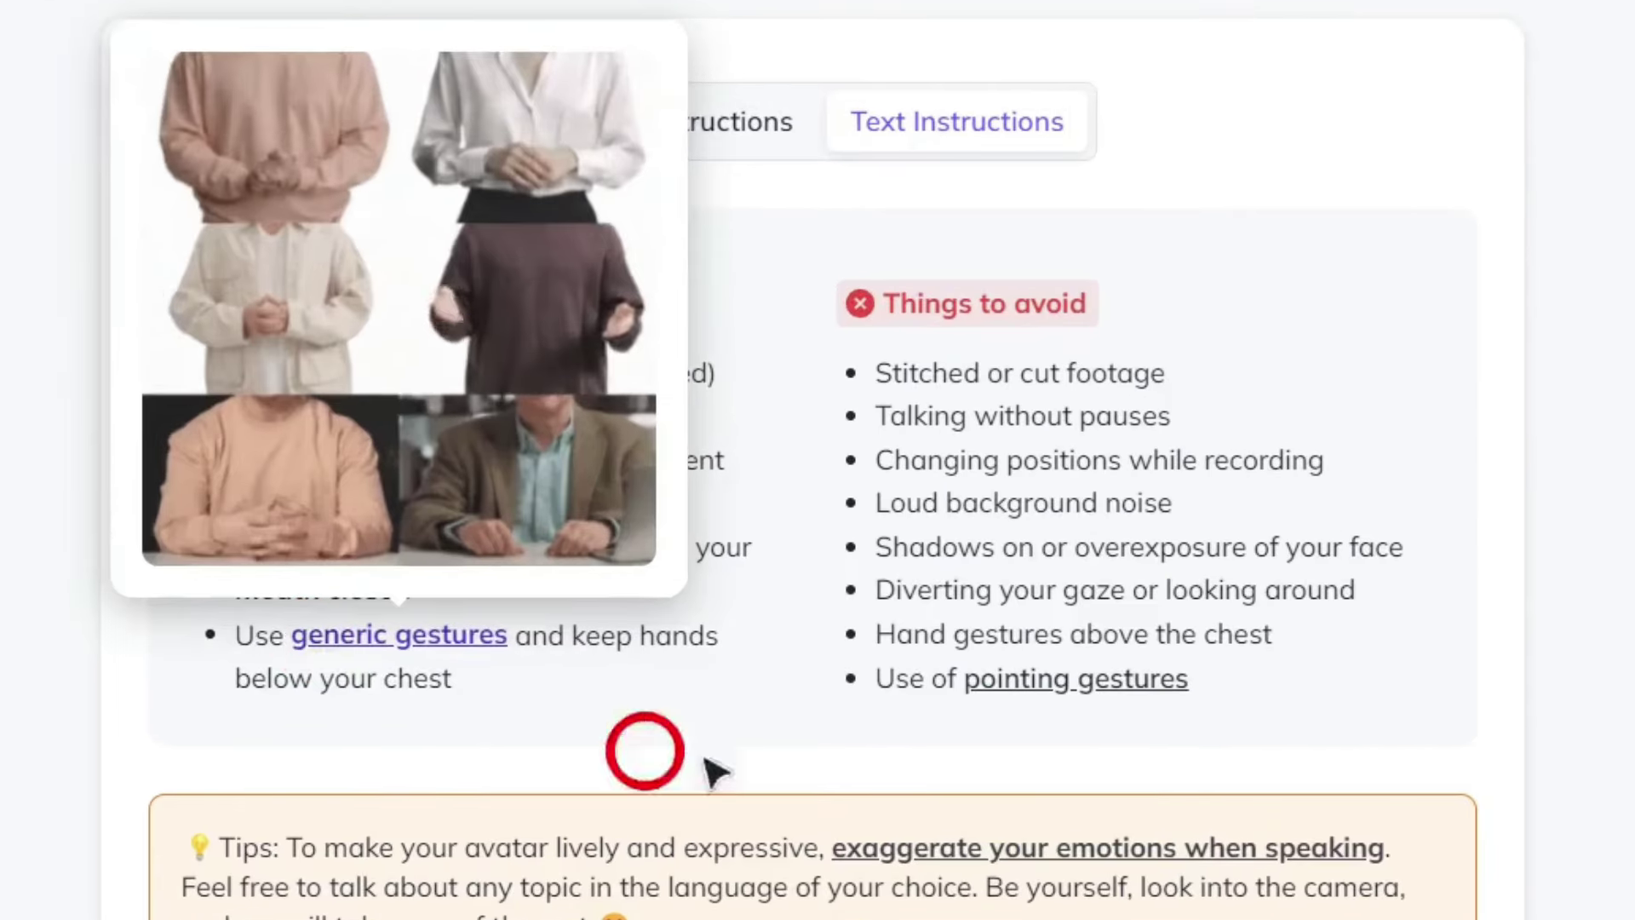
pyautogui.moveTo(1028, 694)
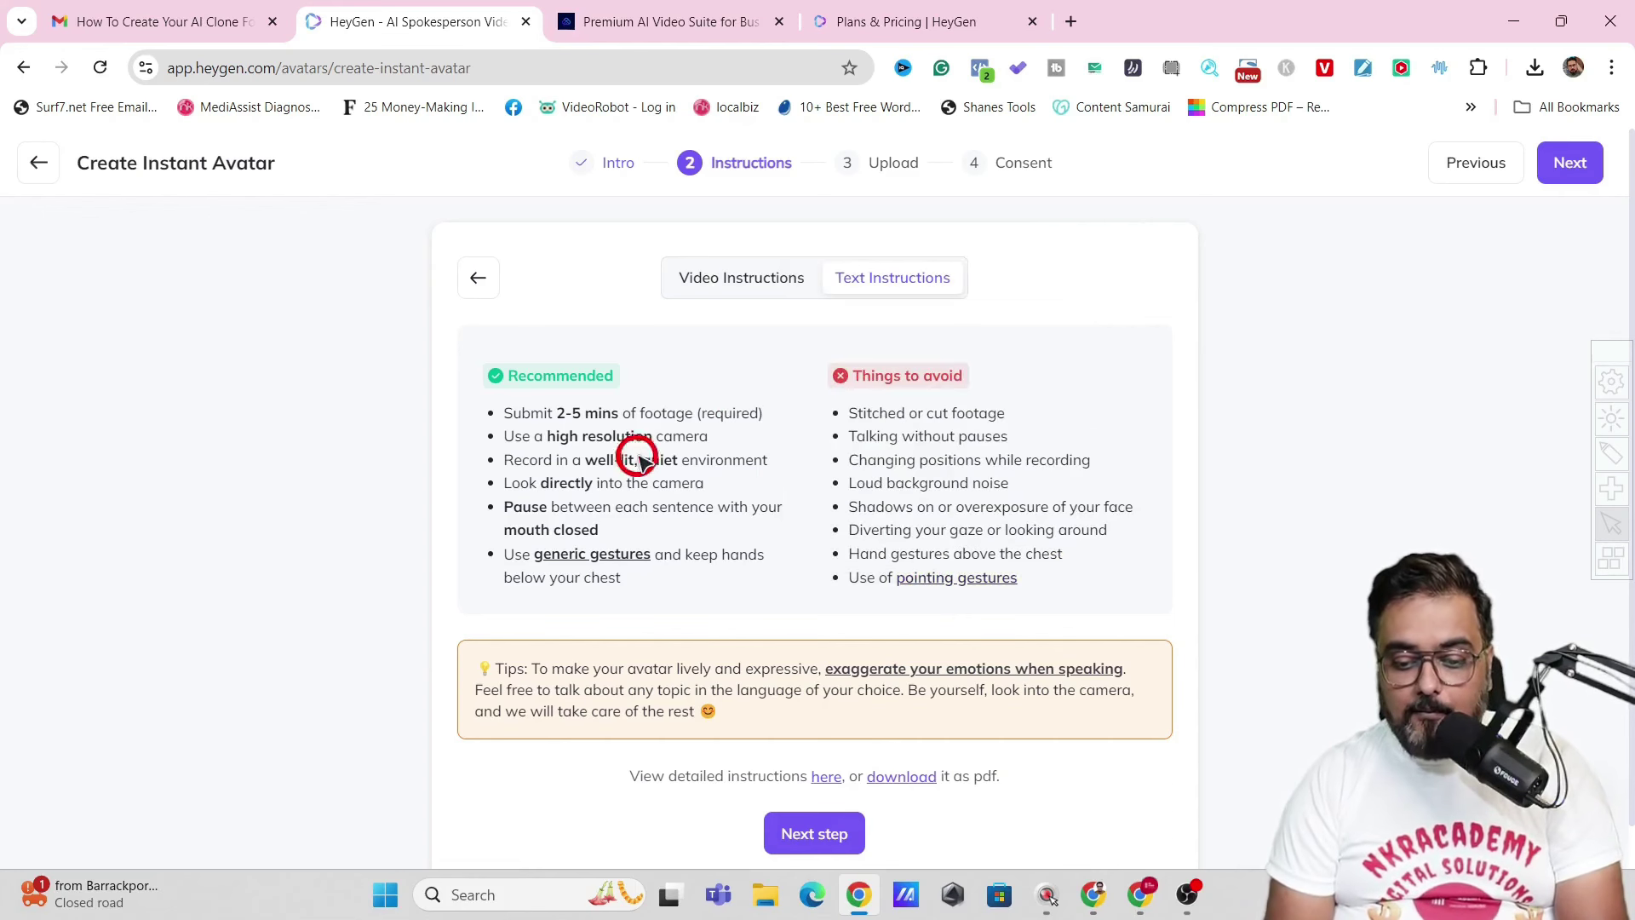
pyautogui.click(810, 838)
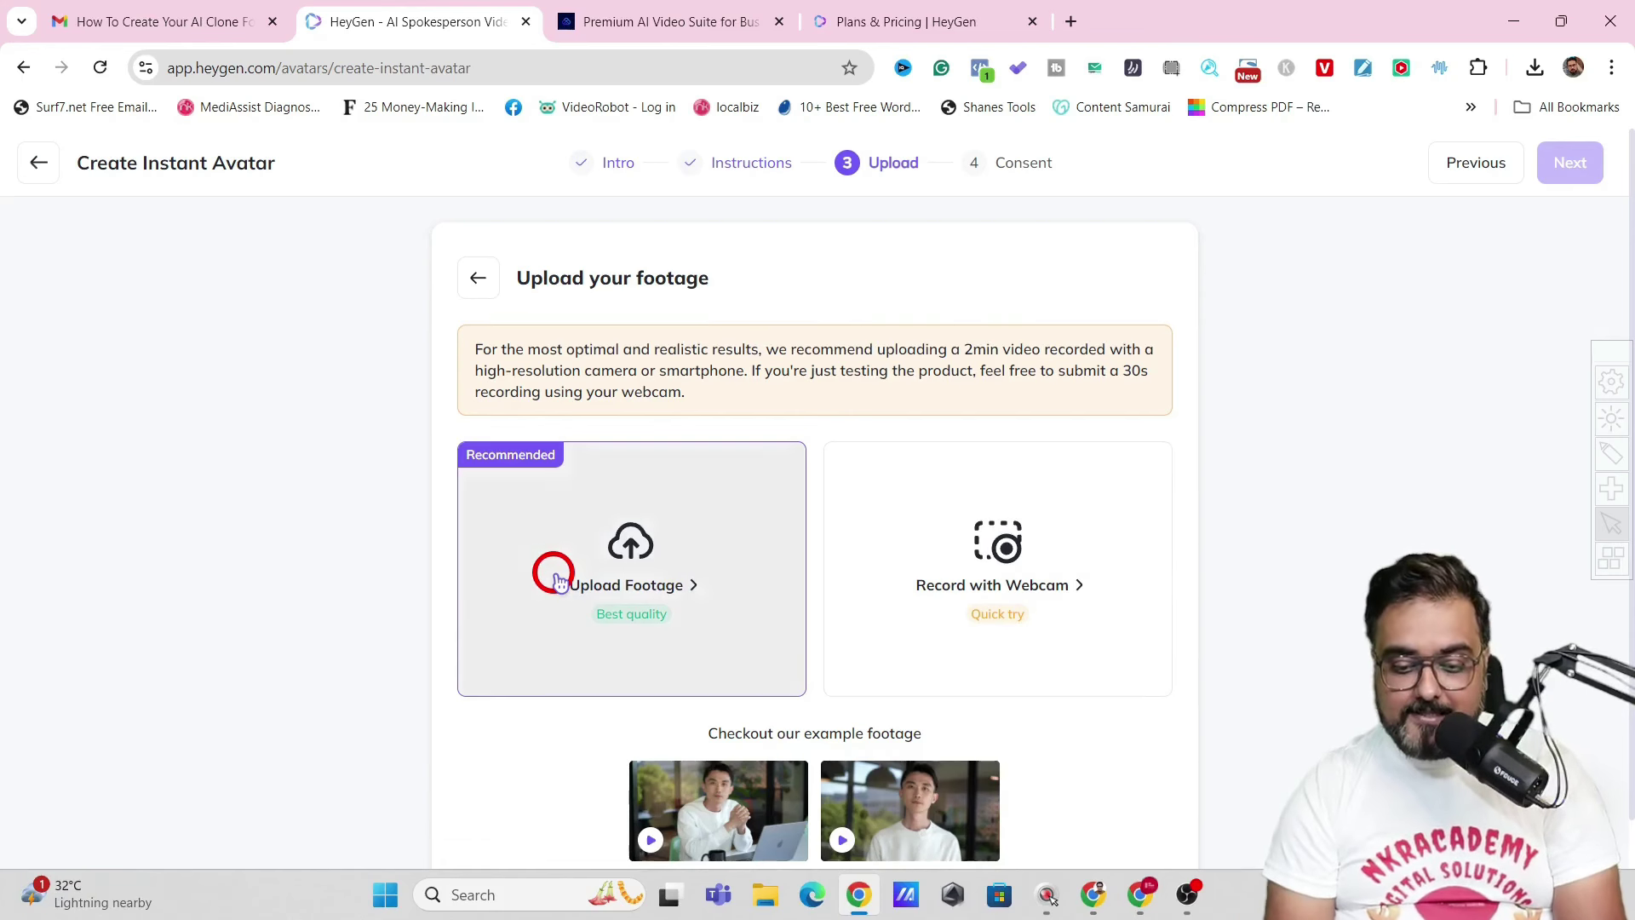
# - Upload the Custom Instant Avatar Training video from the local Heygen AI folder as the avatar footage
pyautogui.click(557, 582)
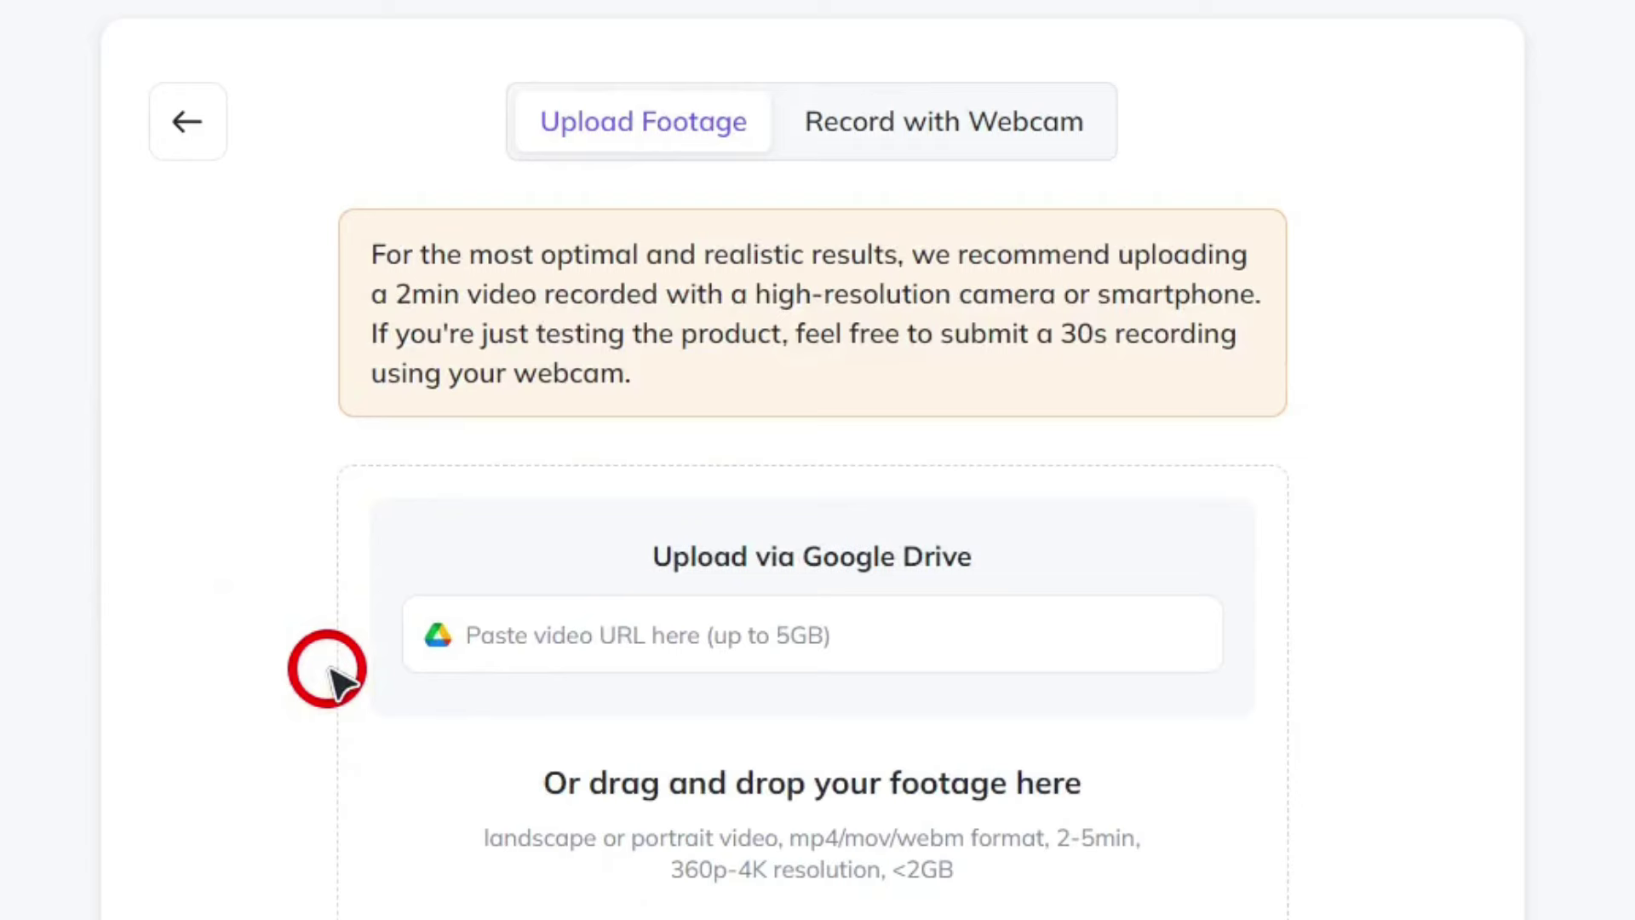
pyautogui.click(330, 674)
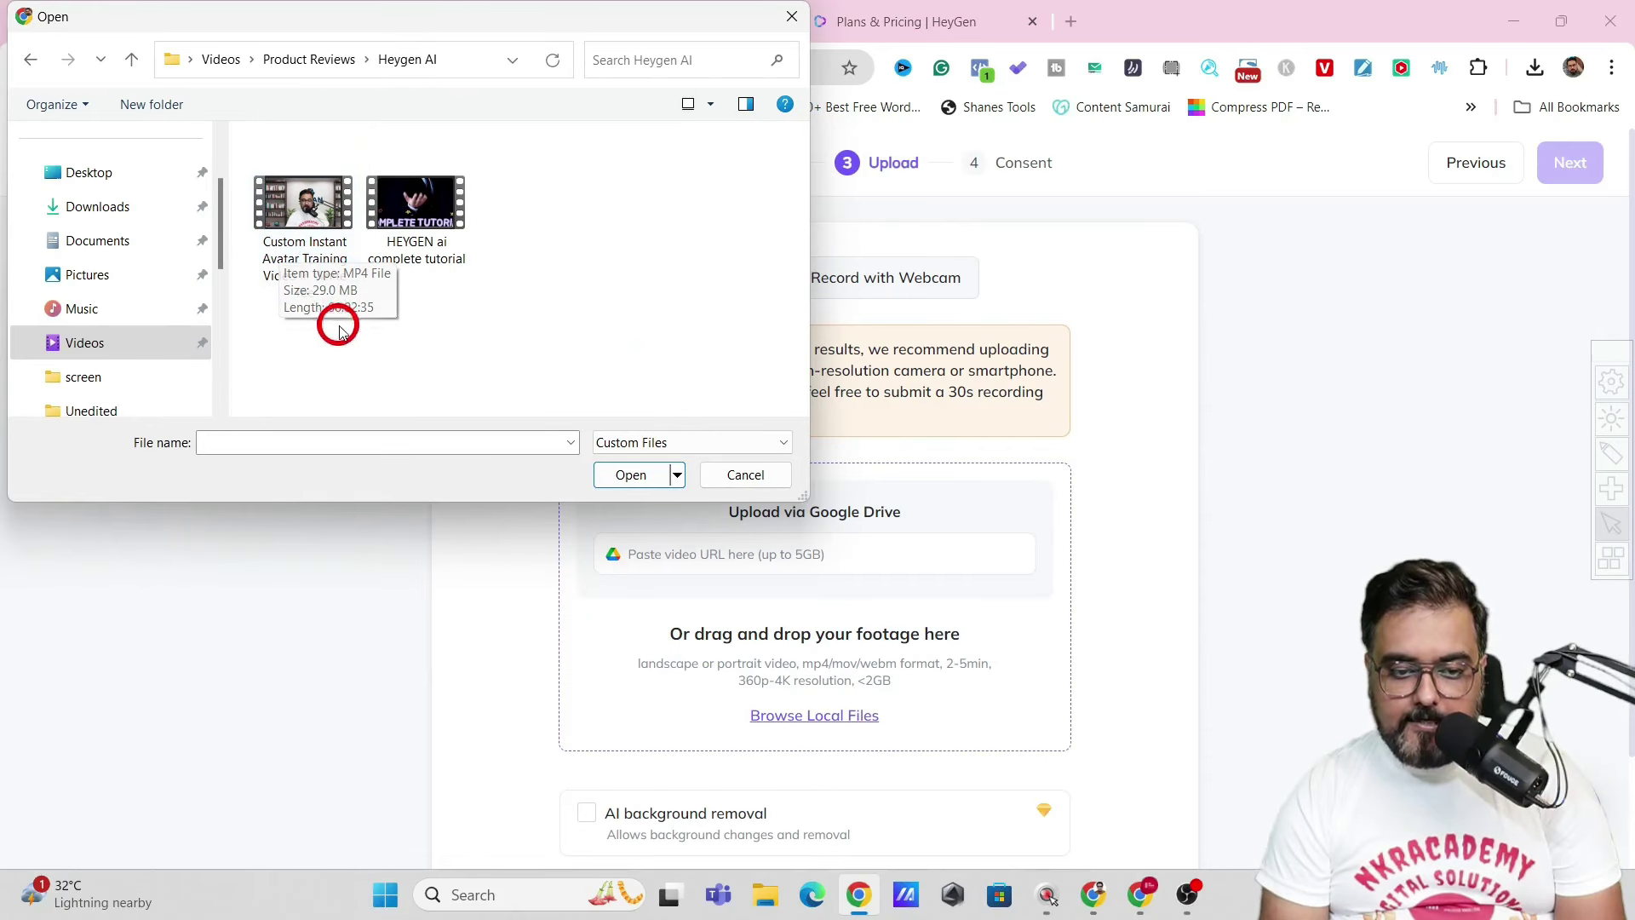
pyautogui.doubleClick(303, 204)
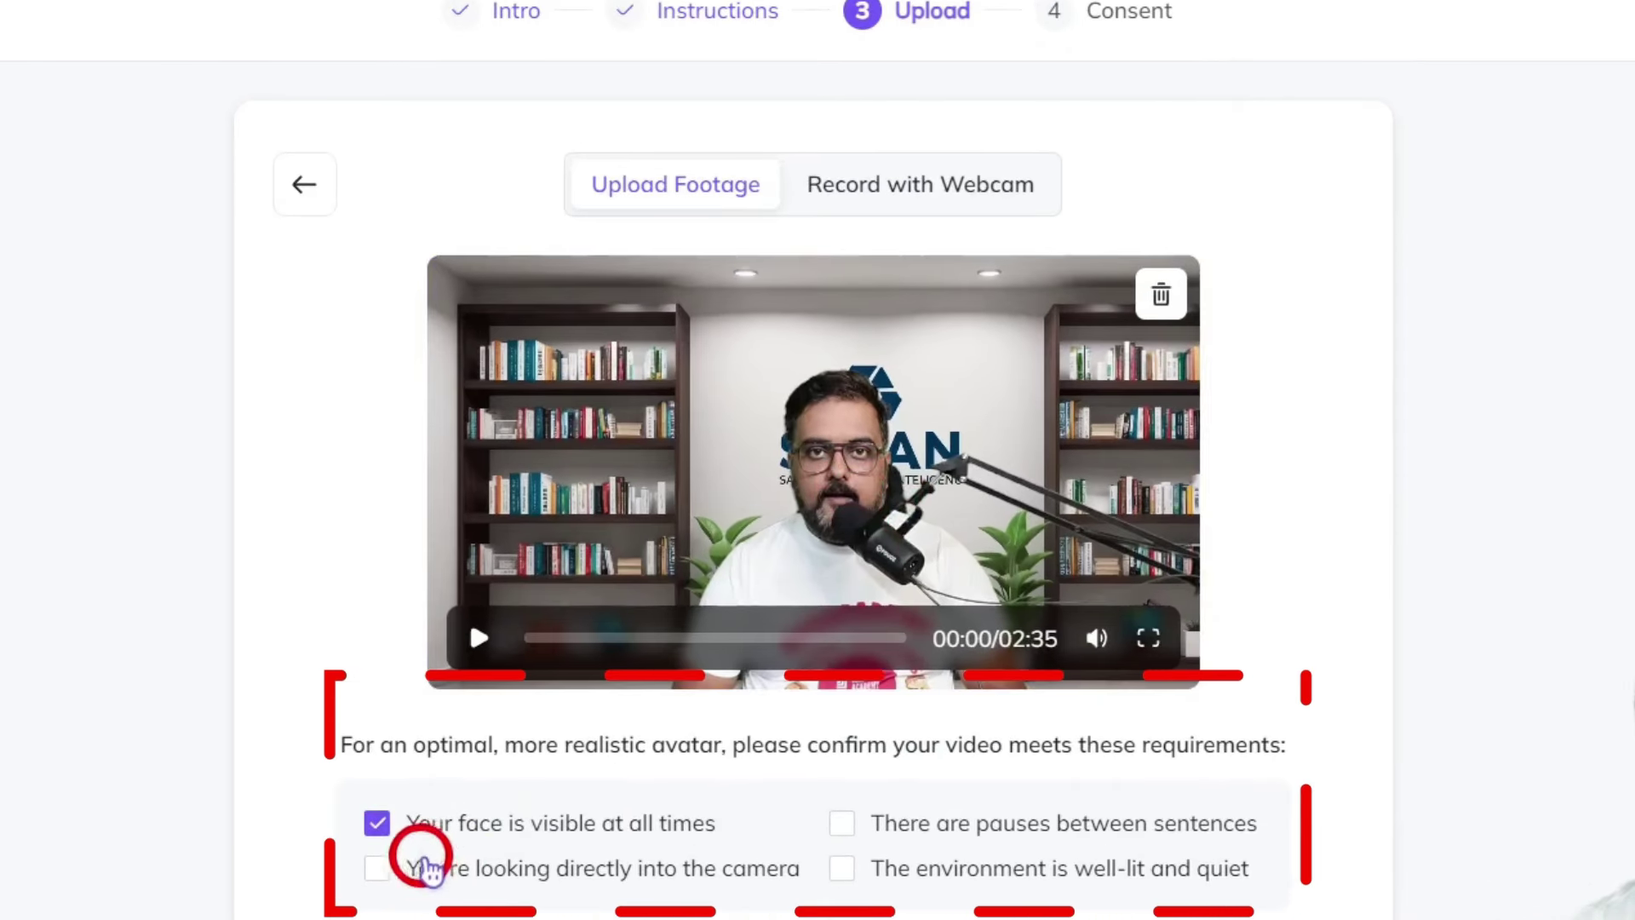
# - Confirm that the footage meets all the listed requirements, keep the ambient sounds in the recording and approve the footage
pyautogui.click(375, 868)
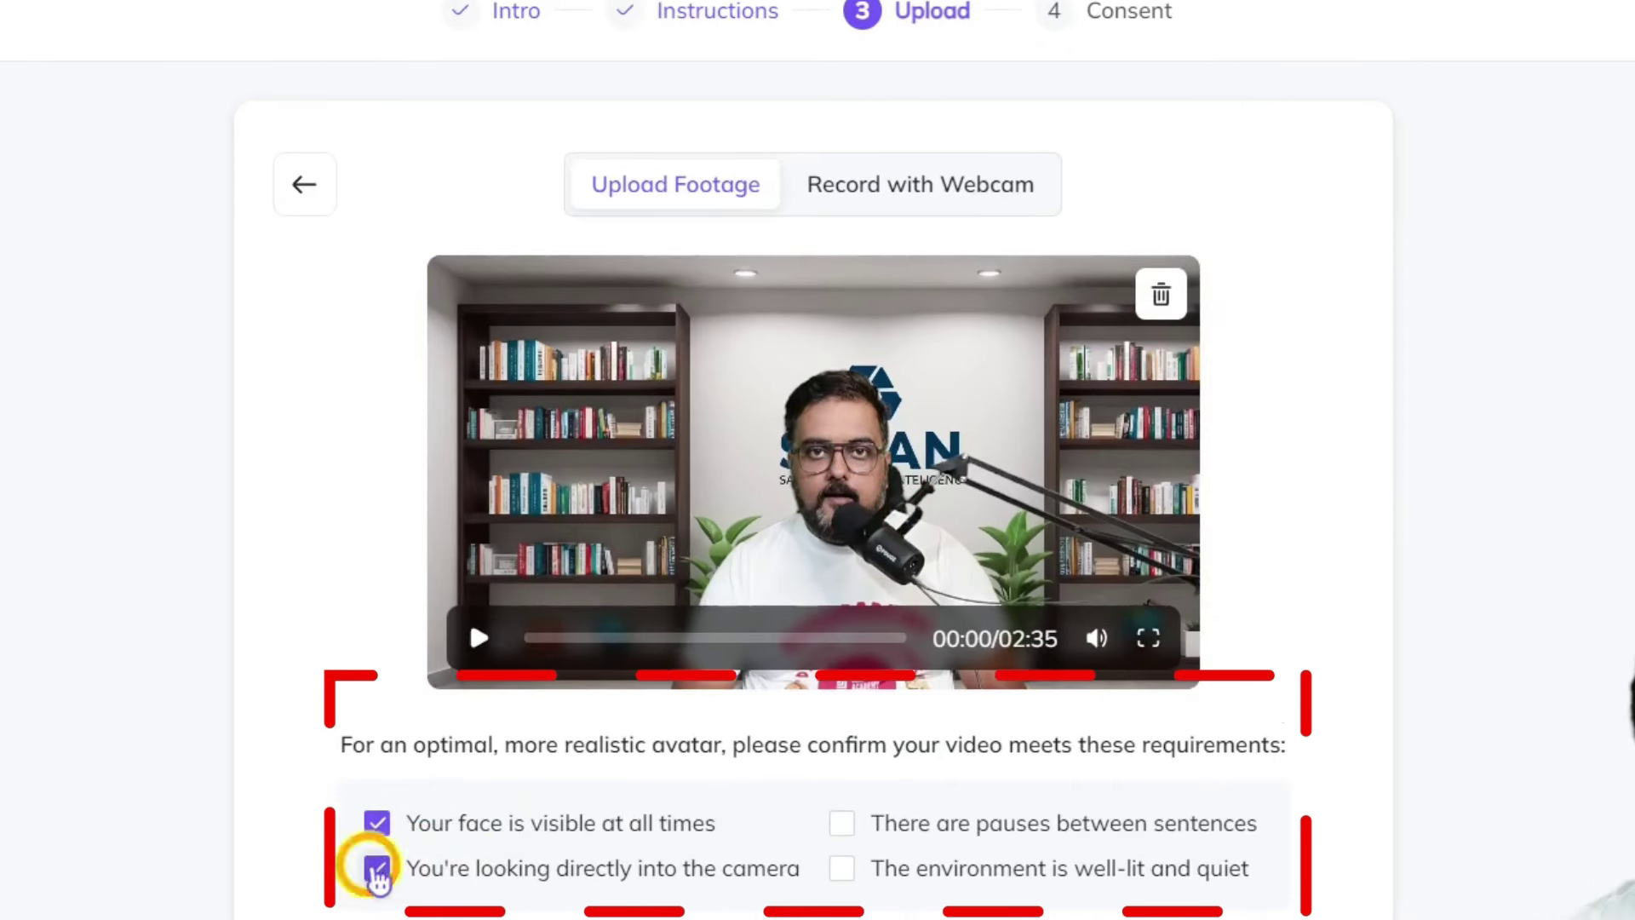
pyautogui.click(848, 826)
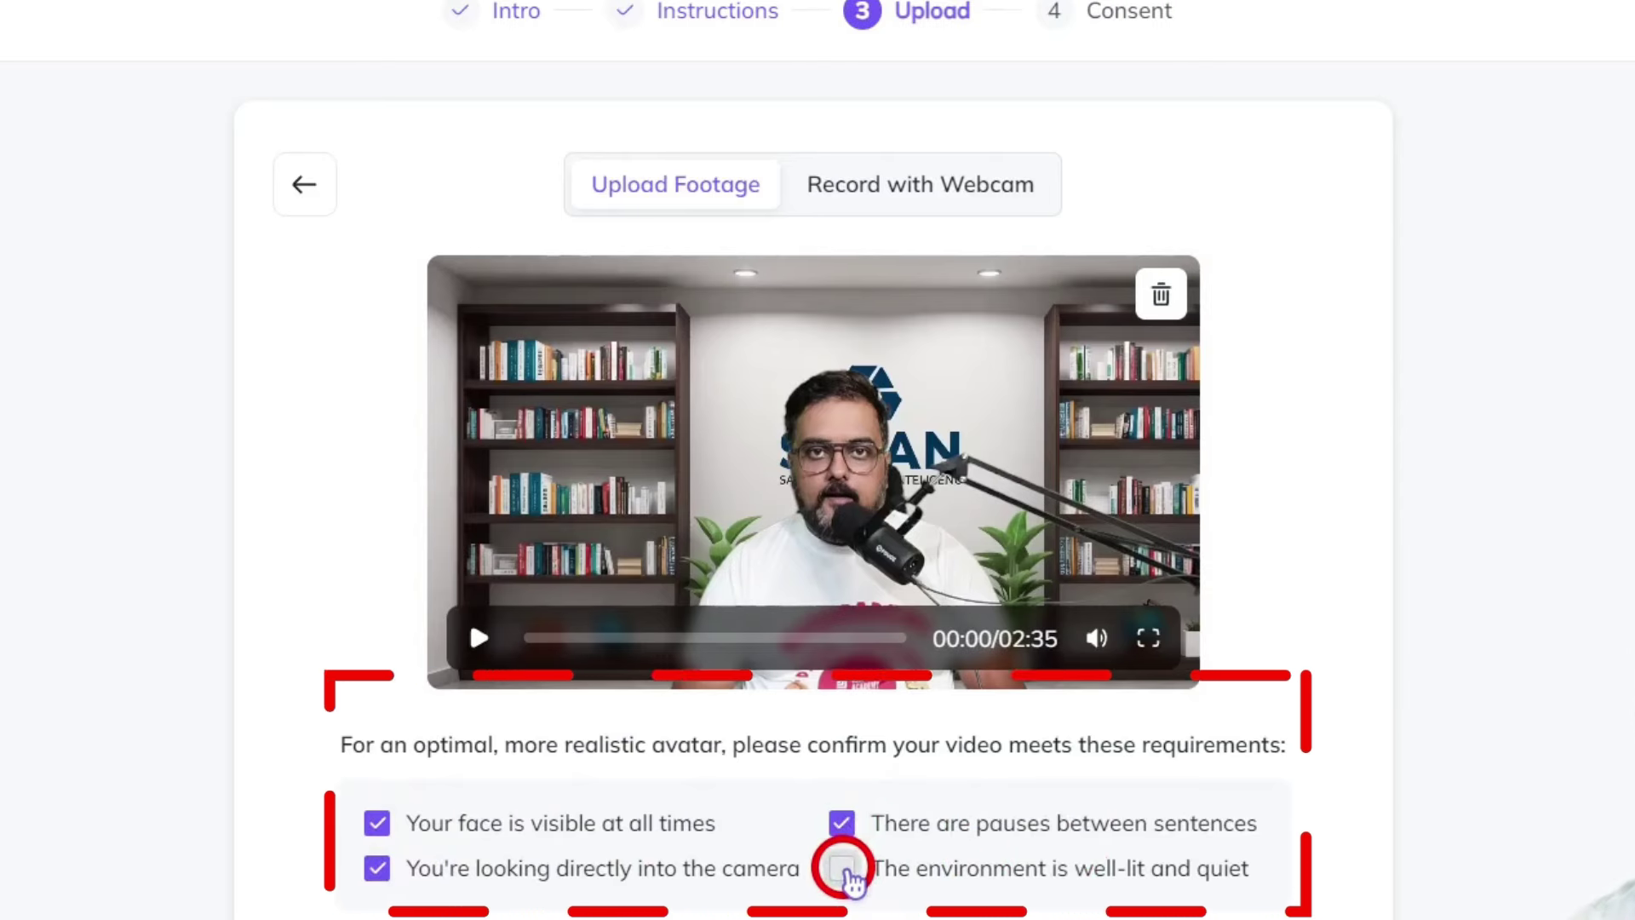
pyautogui.click(845, 868)
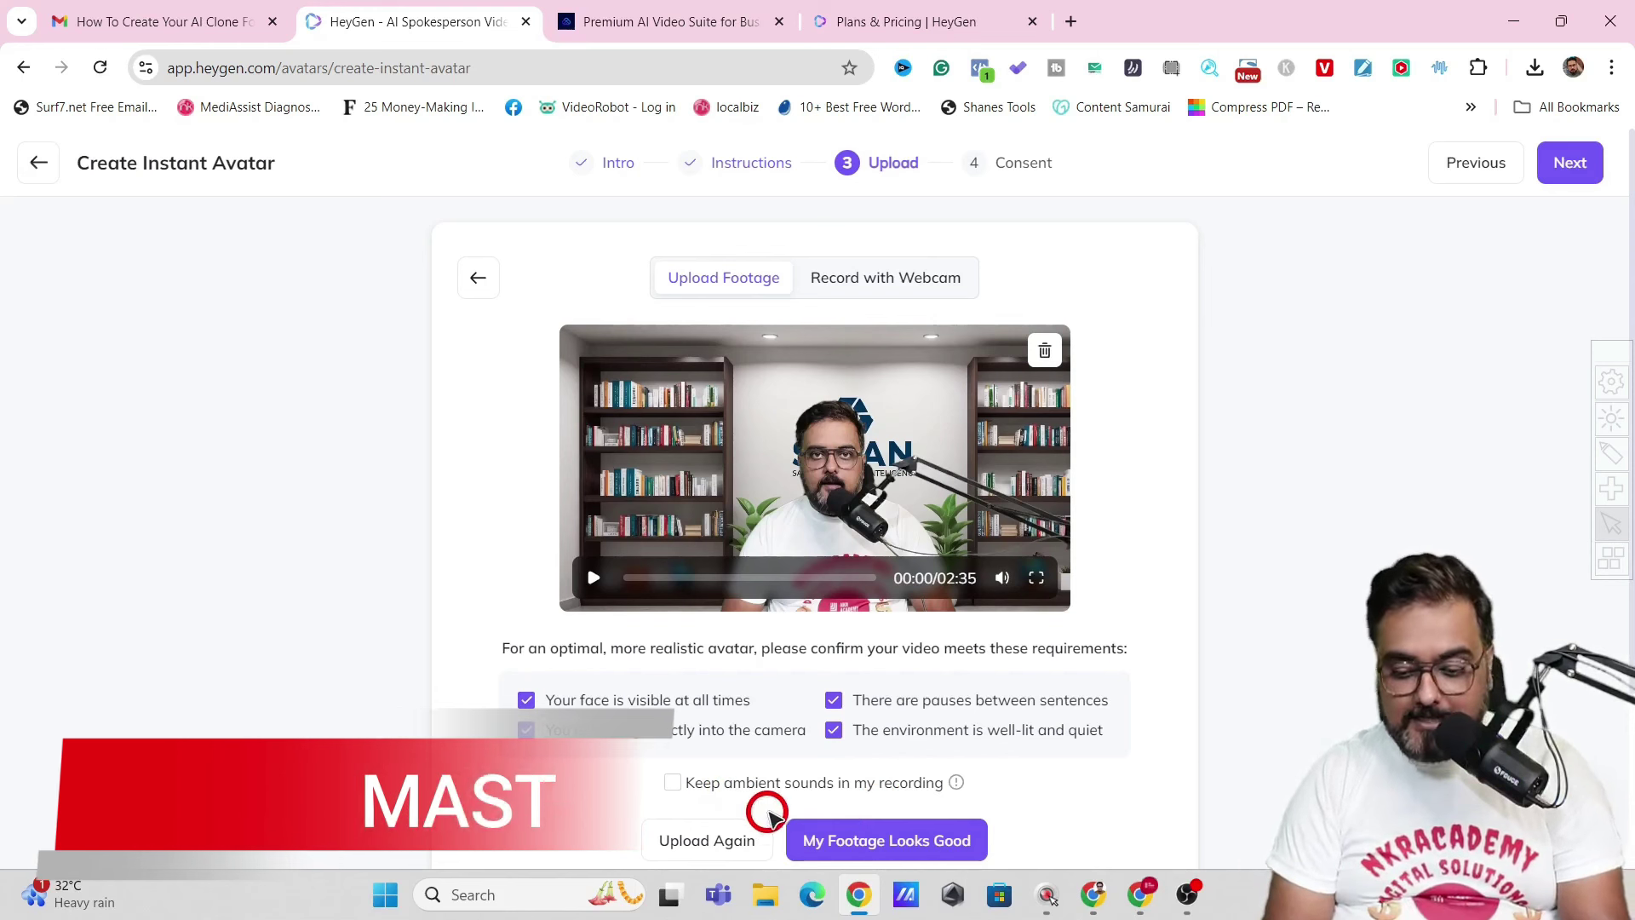
pyautogui.click(674, 784)
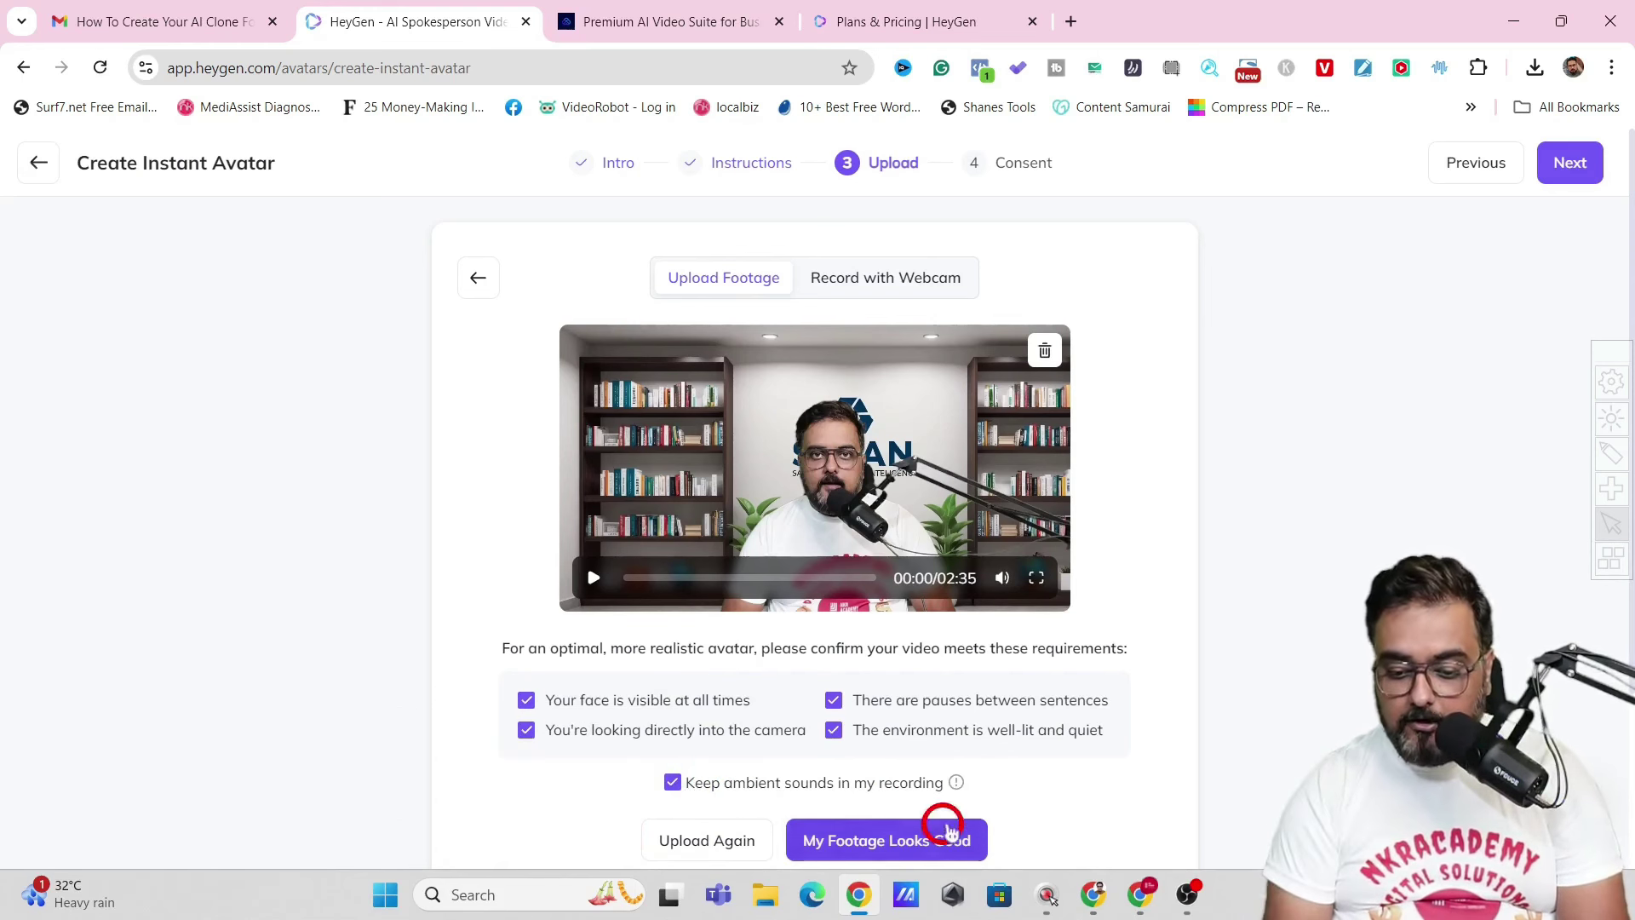
pyautogui.click(870, 849)
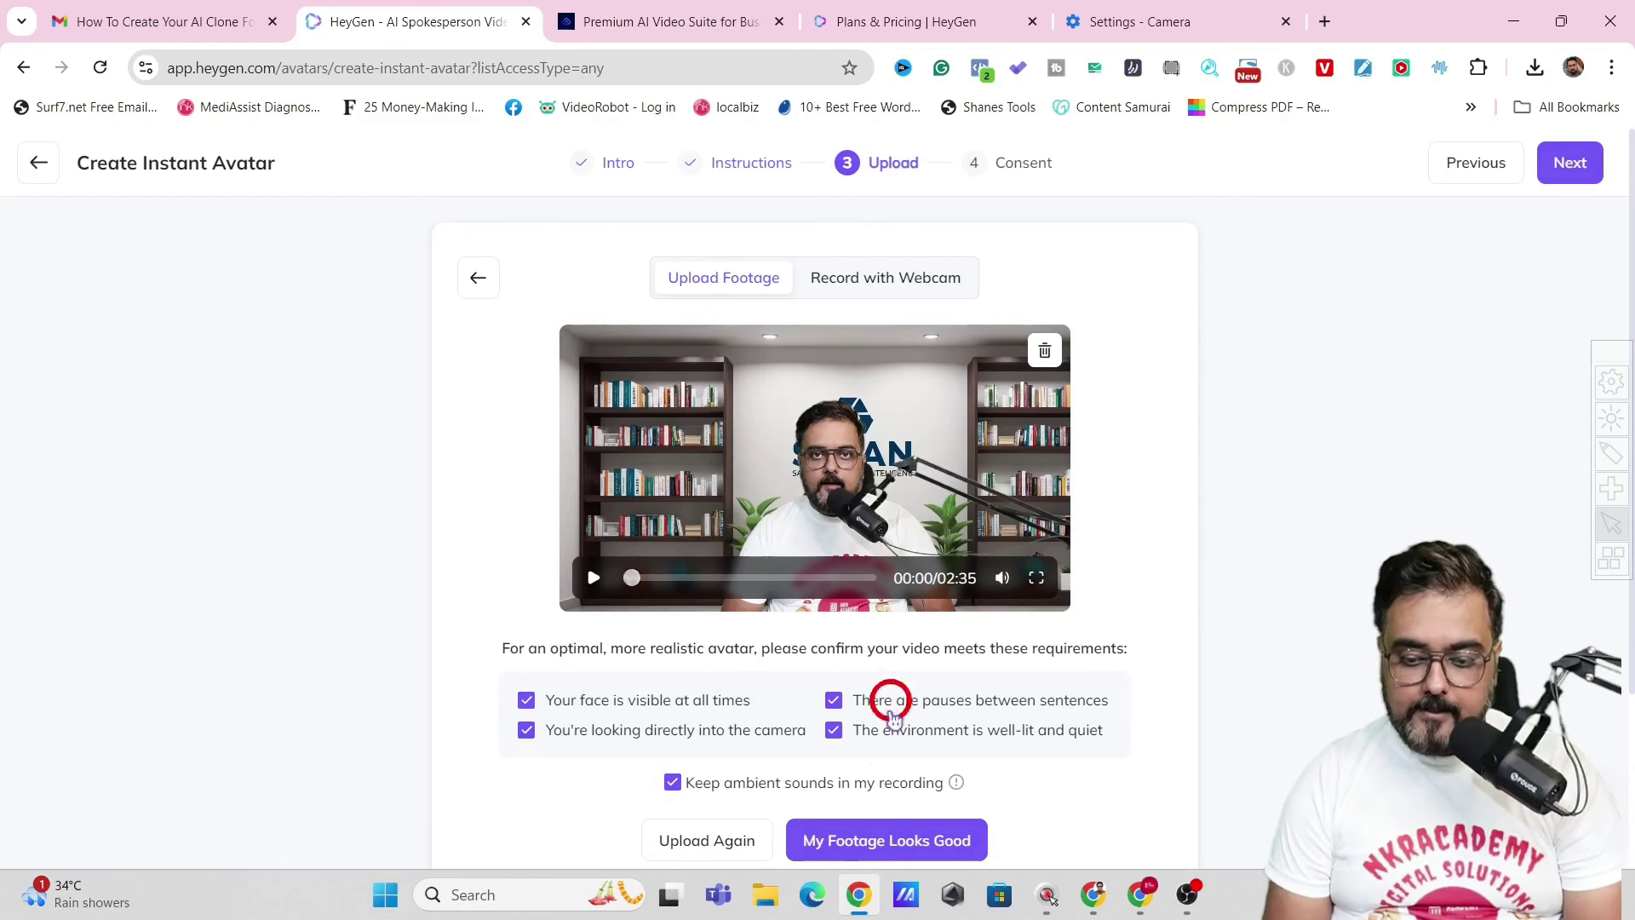
pyautogui.click(864, 841)
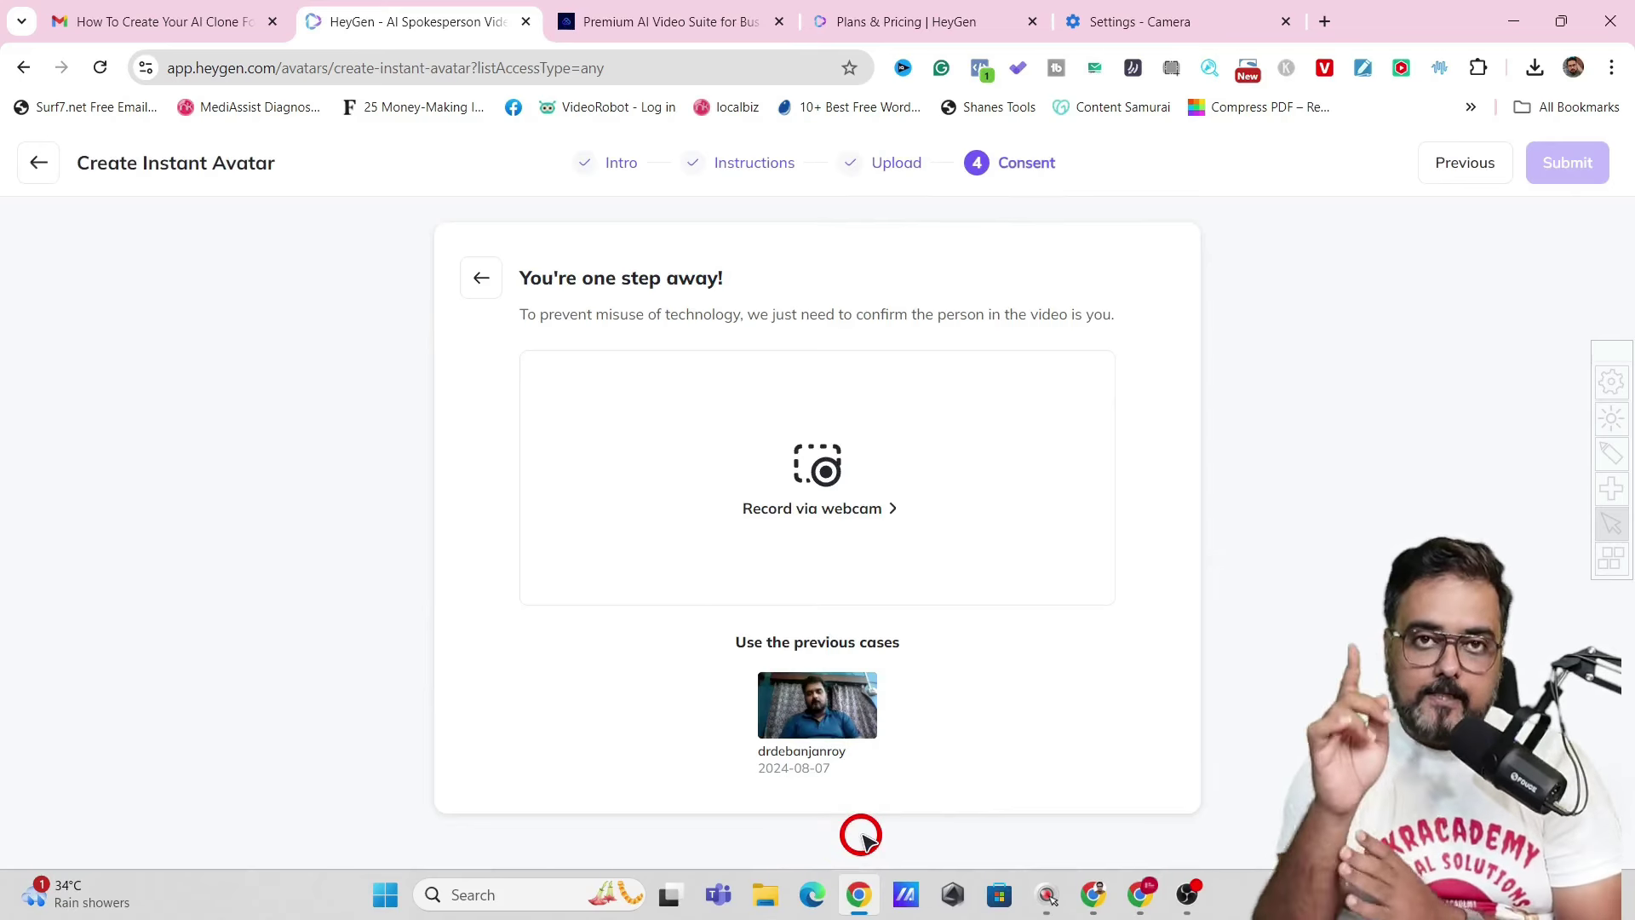
# - Reuse the existing consent video from the previous cases instead of recording a new one via webcam
pyautogui.moveTo(804, 710)
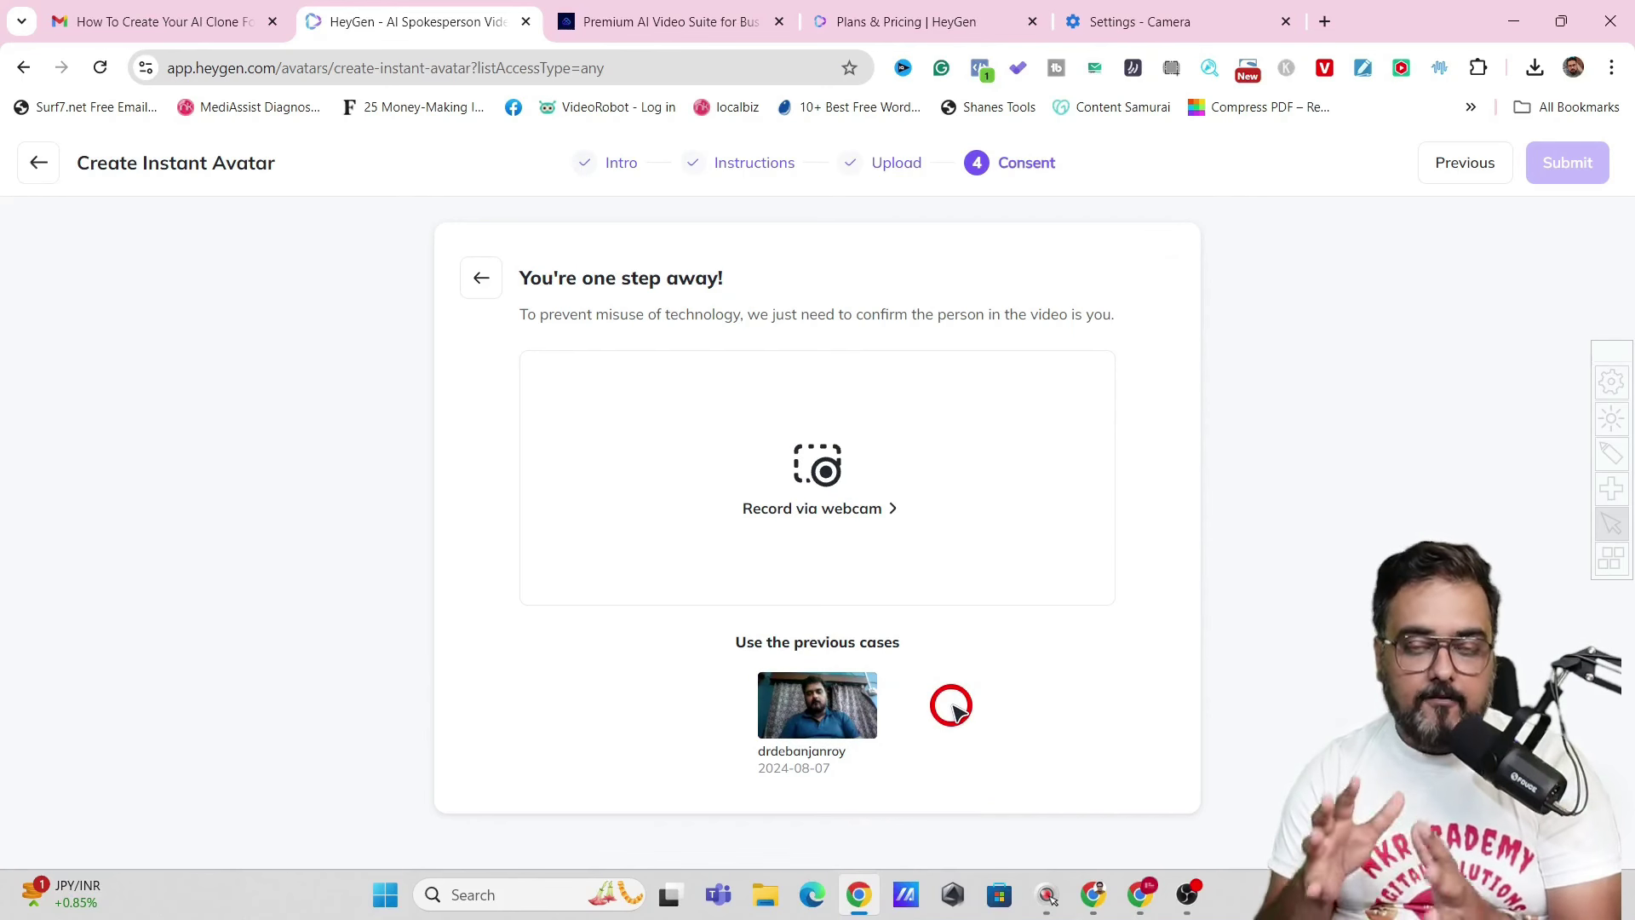
pyautogui.moveTo(811, 720)
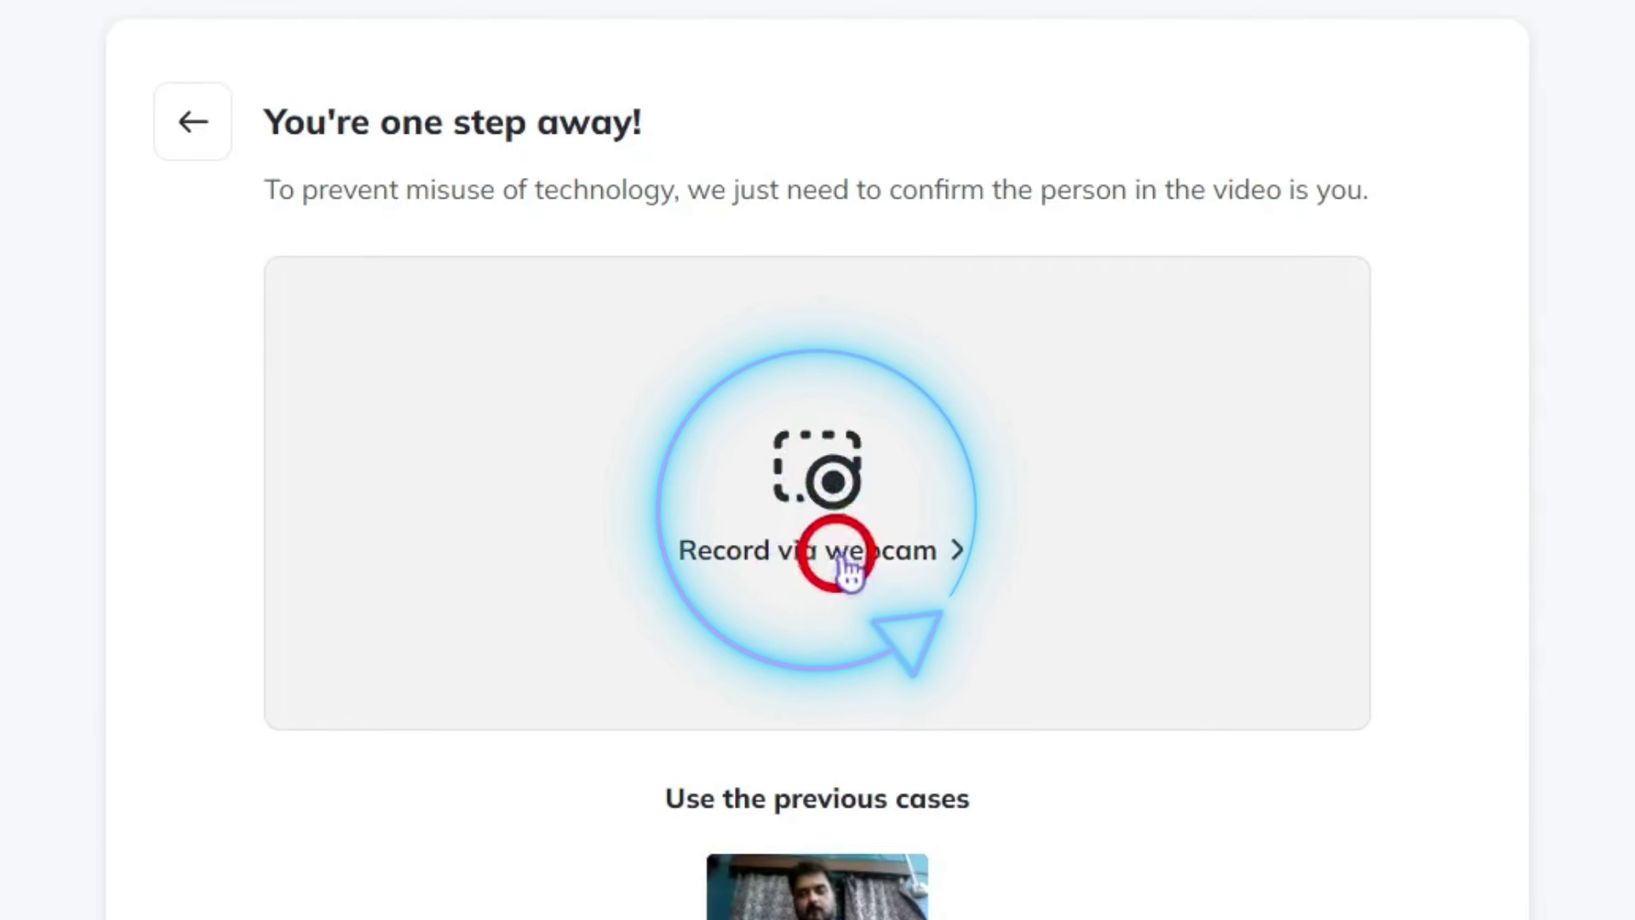
pyautogui.moveTo(819, 919)
pyautogui.click(819, 727)
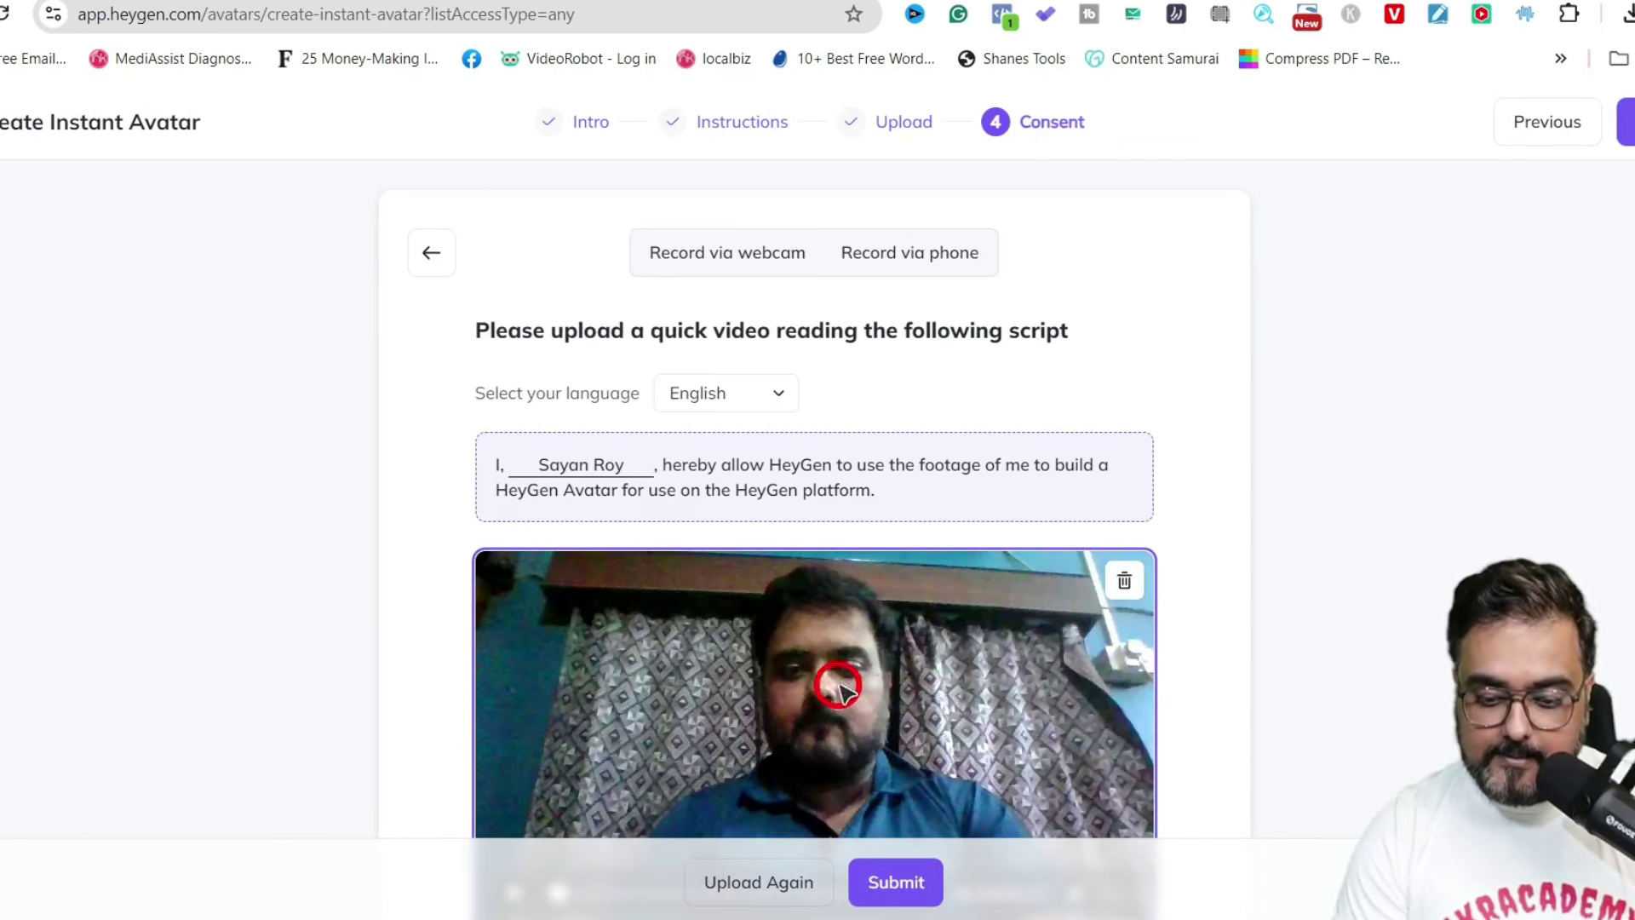
# - Play part of the consent video, submit it for the avatar and return to the avatar overview
pyautogui.scroll(-2, 912, 613)
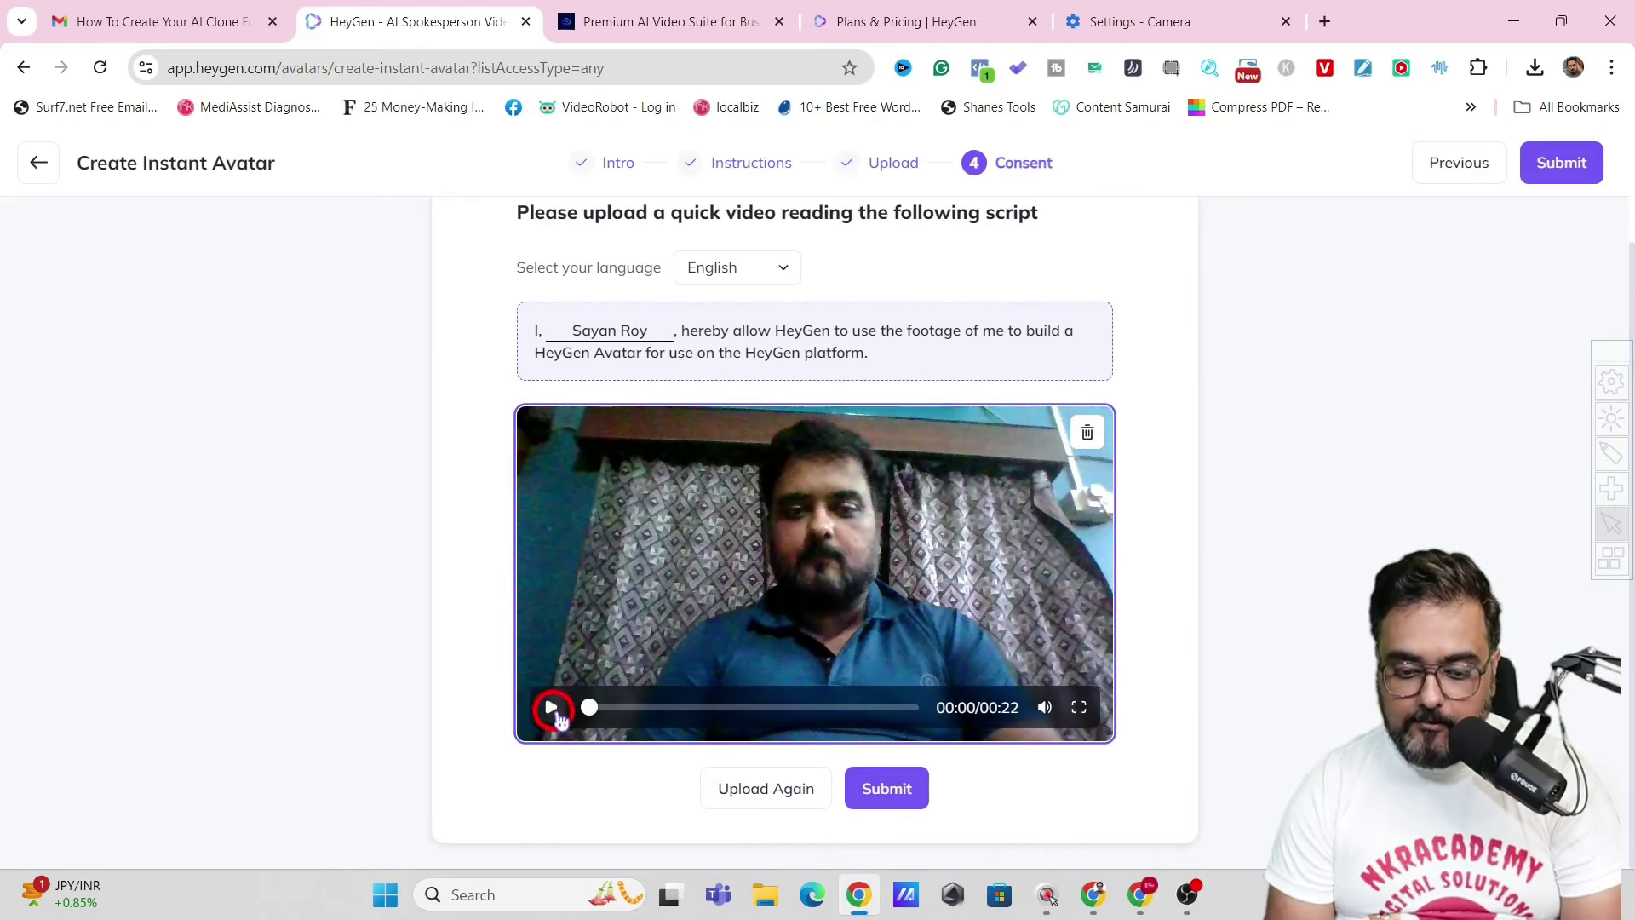
pyautogui.click(551, 707)
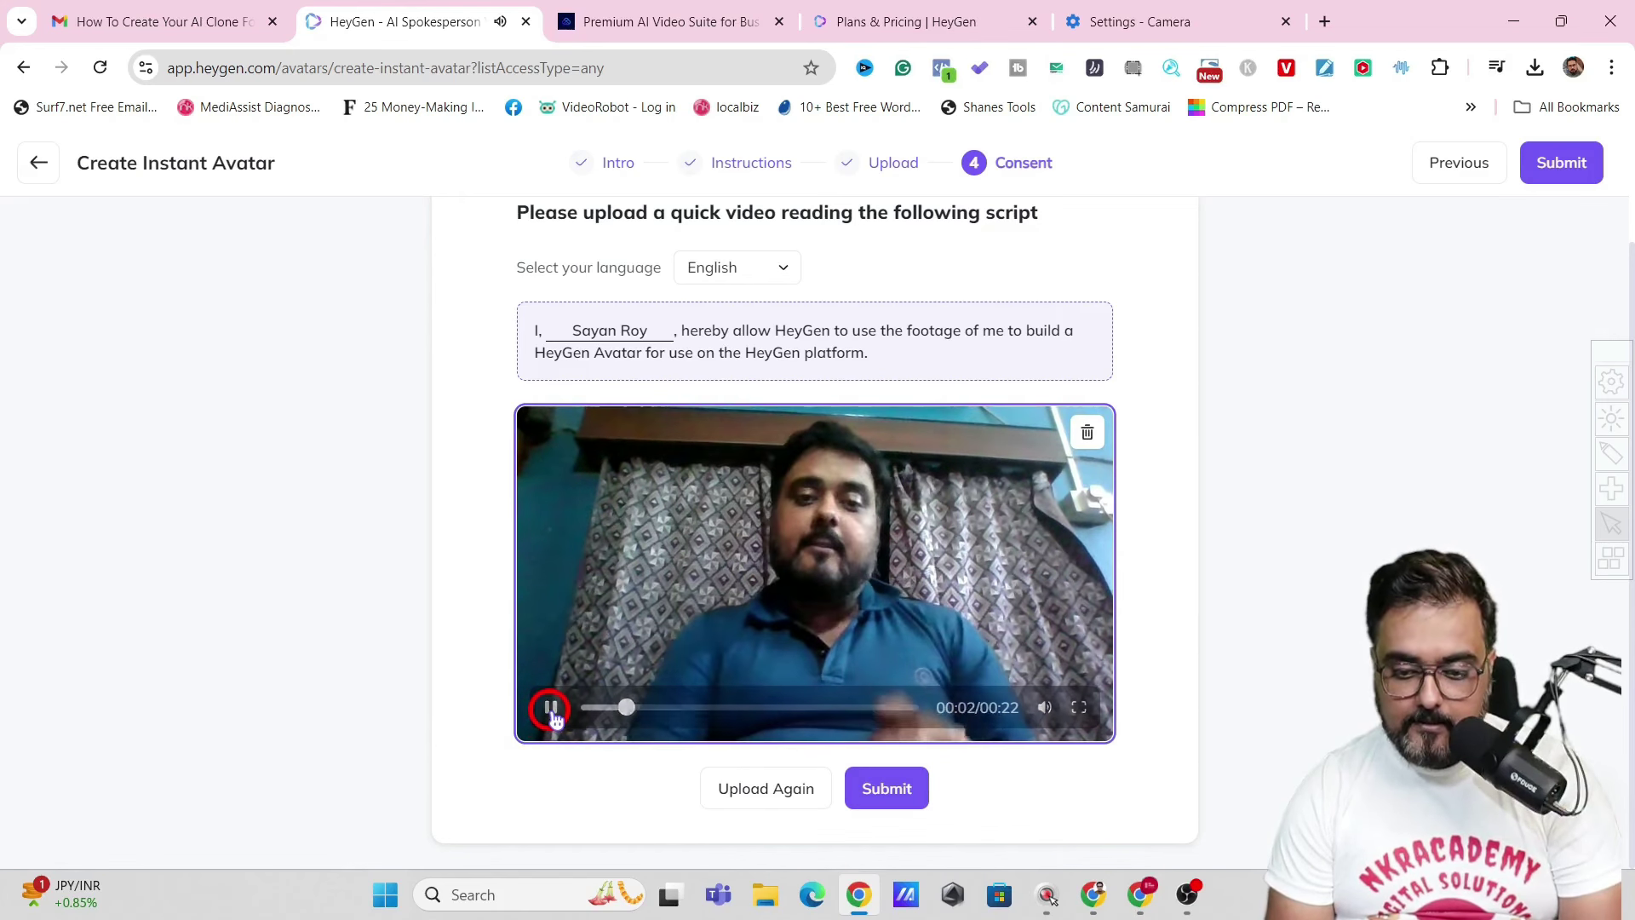
pyautogui.click(551, 707)
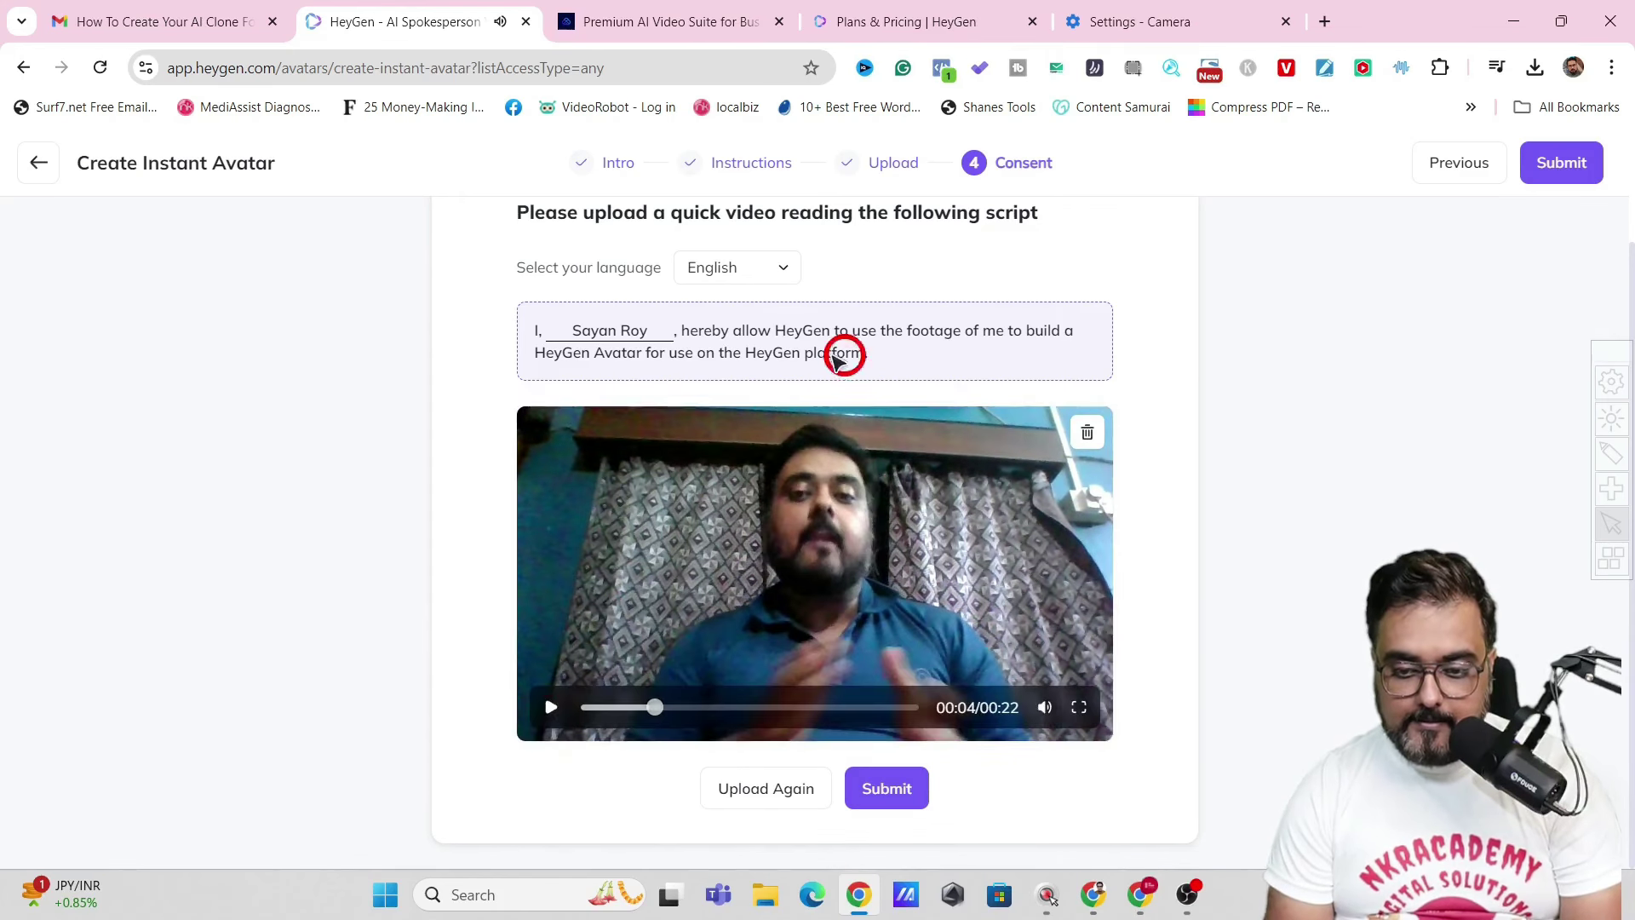
pyautogui.click(879, 792)
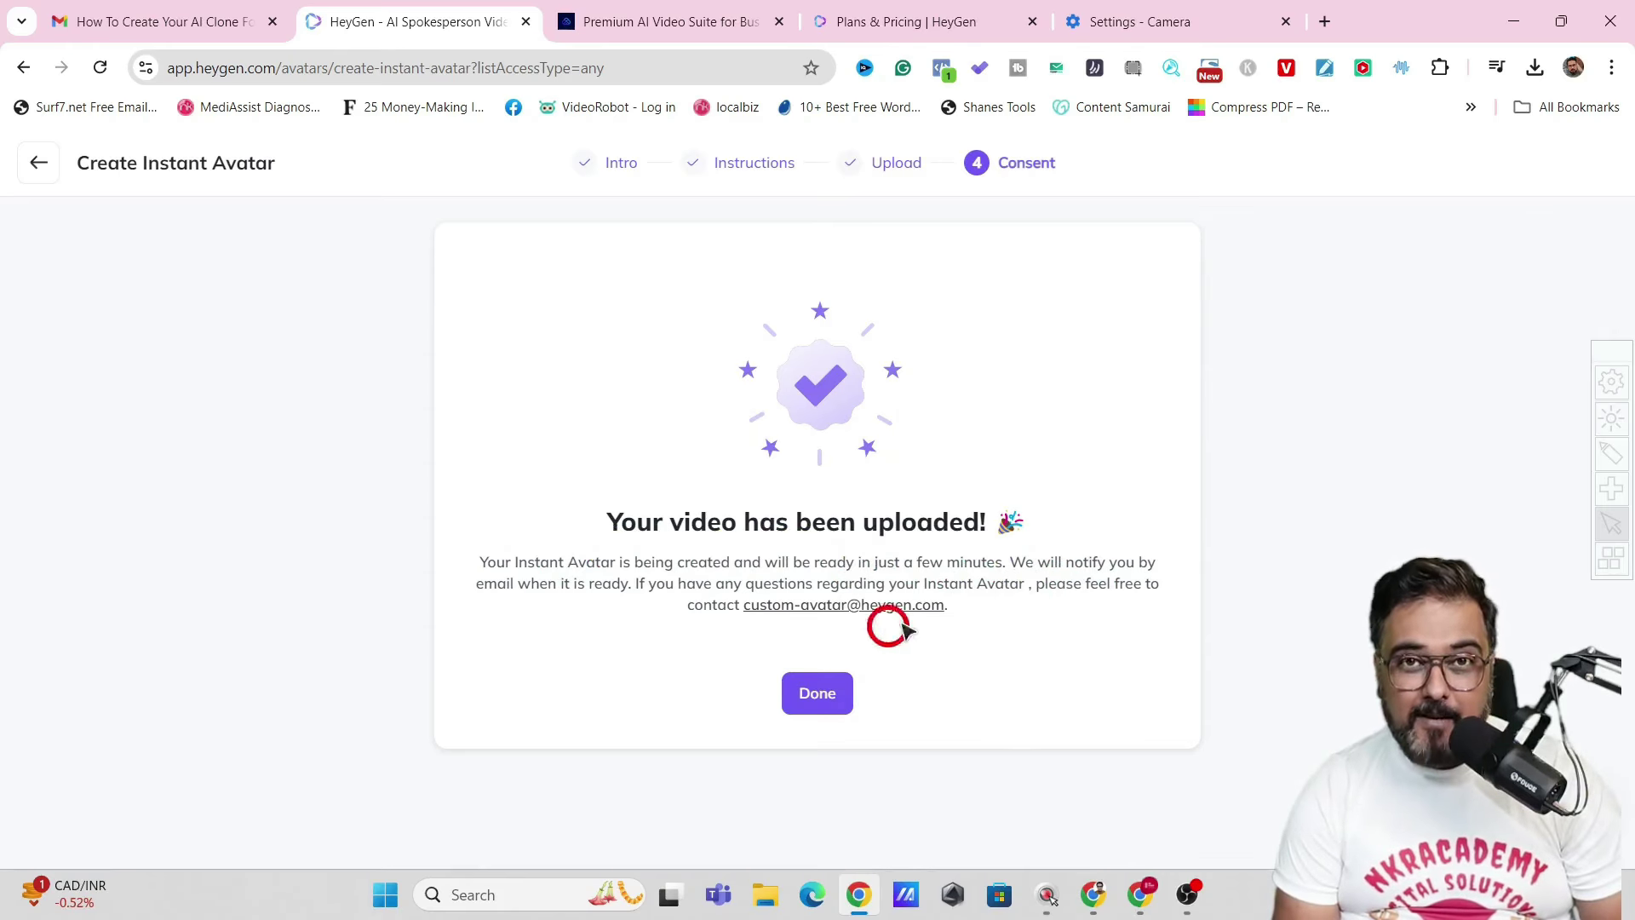
pyautogui.click(816, 697)
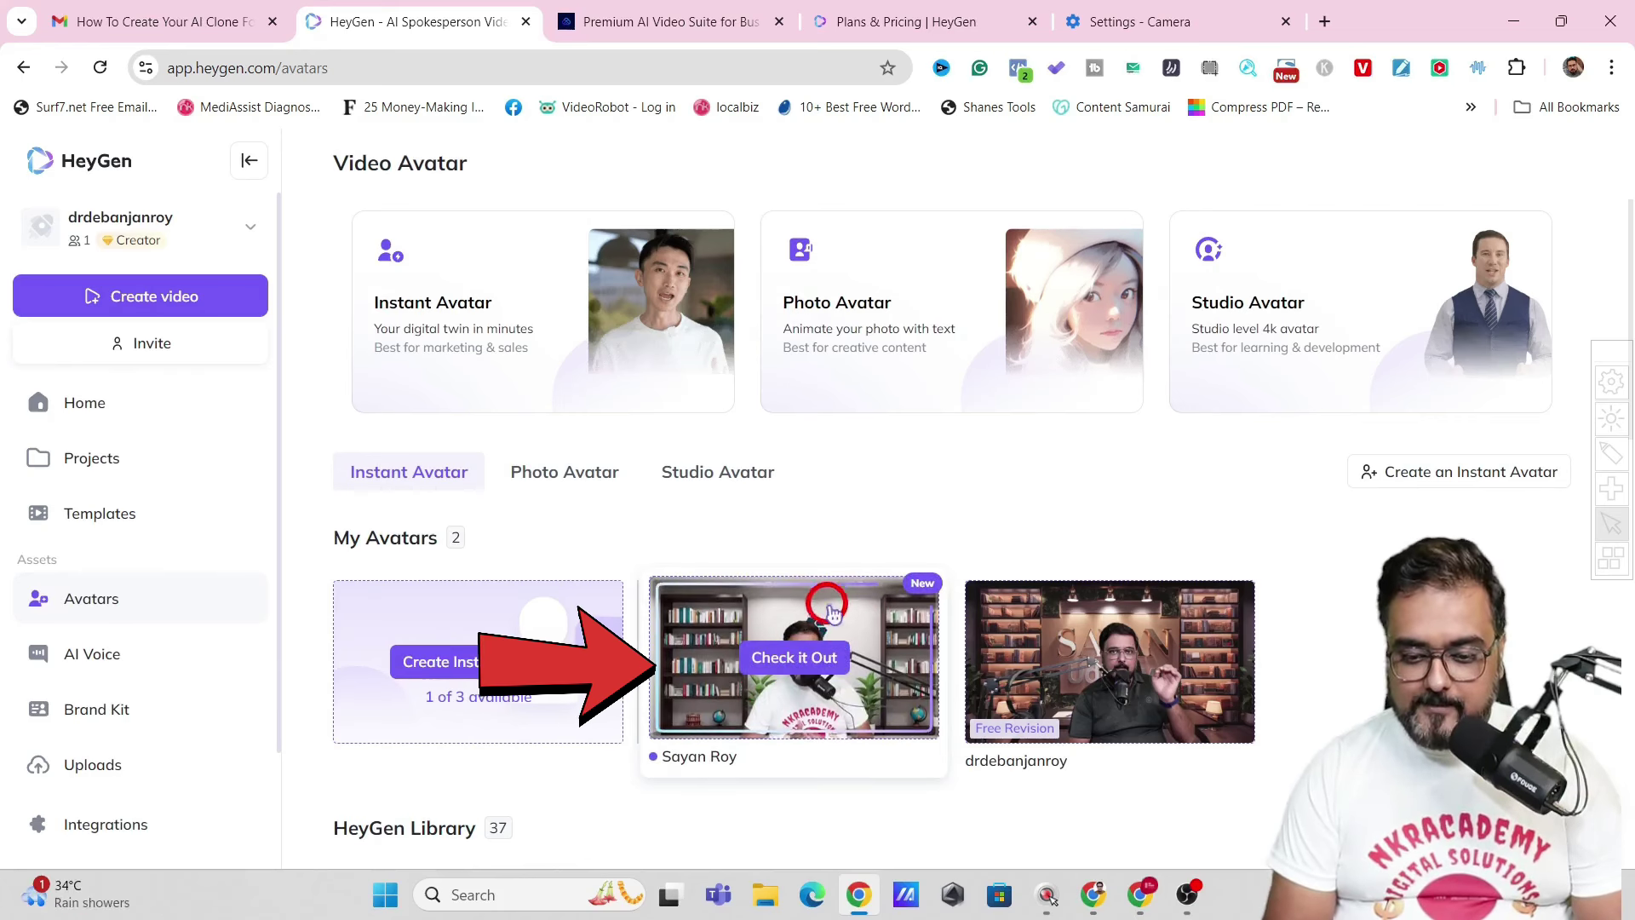
# - Check out the newly created avatar, go through its pro-tips, look at the AI Studio layout choices and close its preview
pyautogui.click(790, 667)
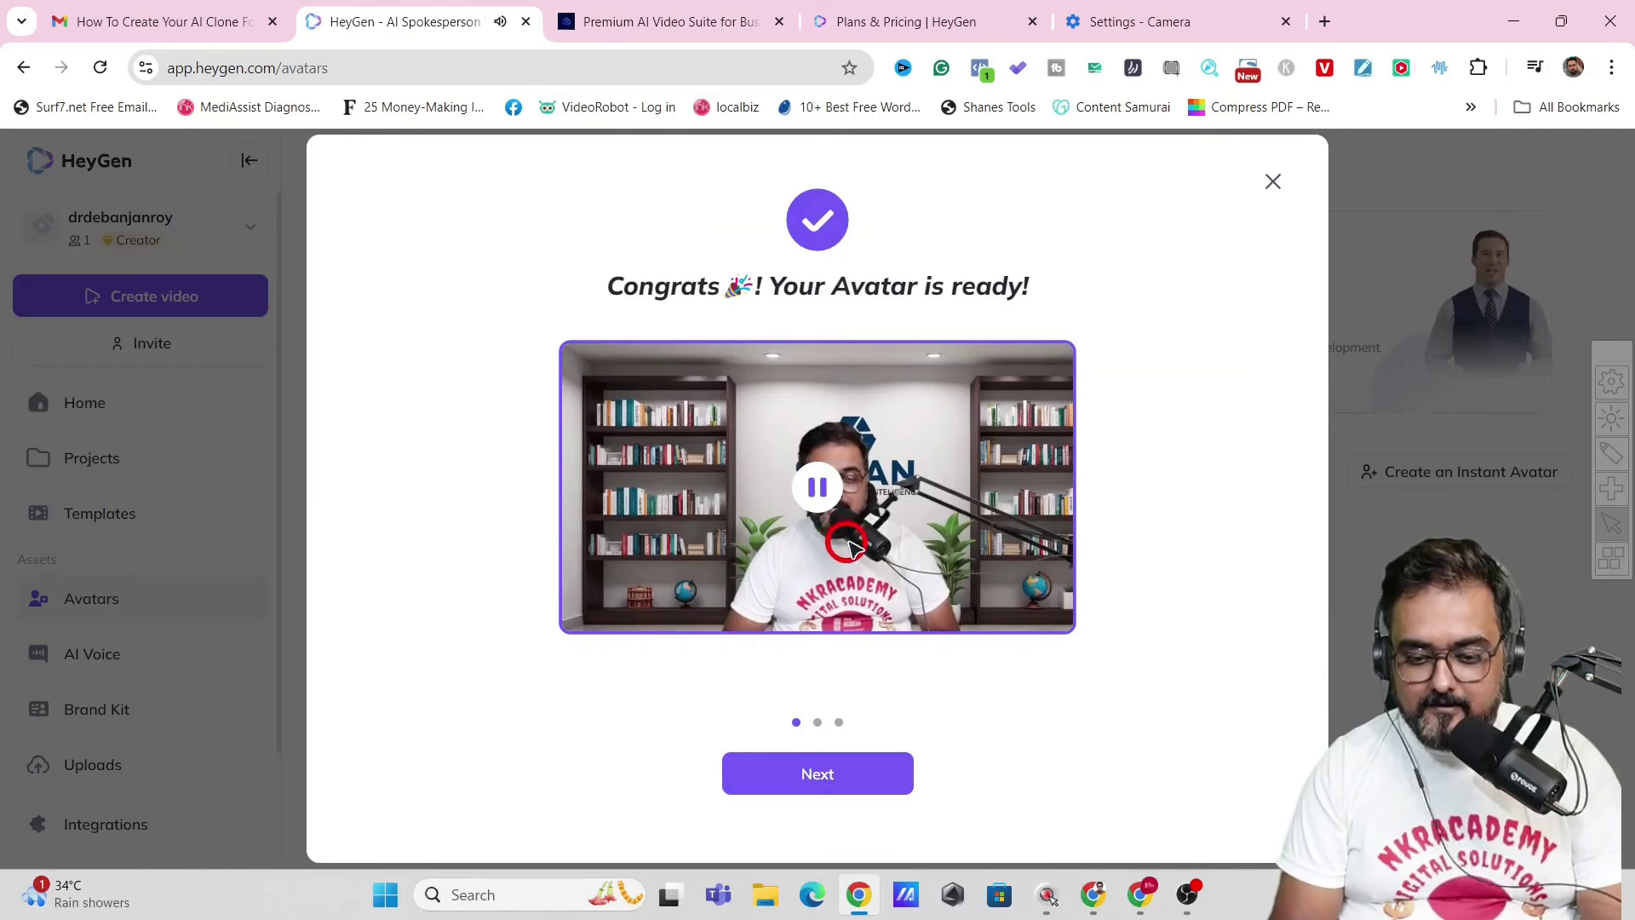
pyautogui.click(833, 790)
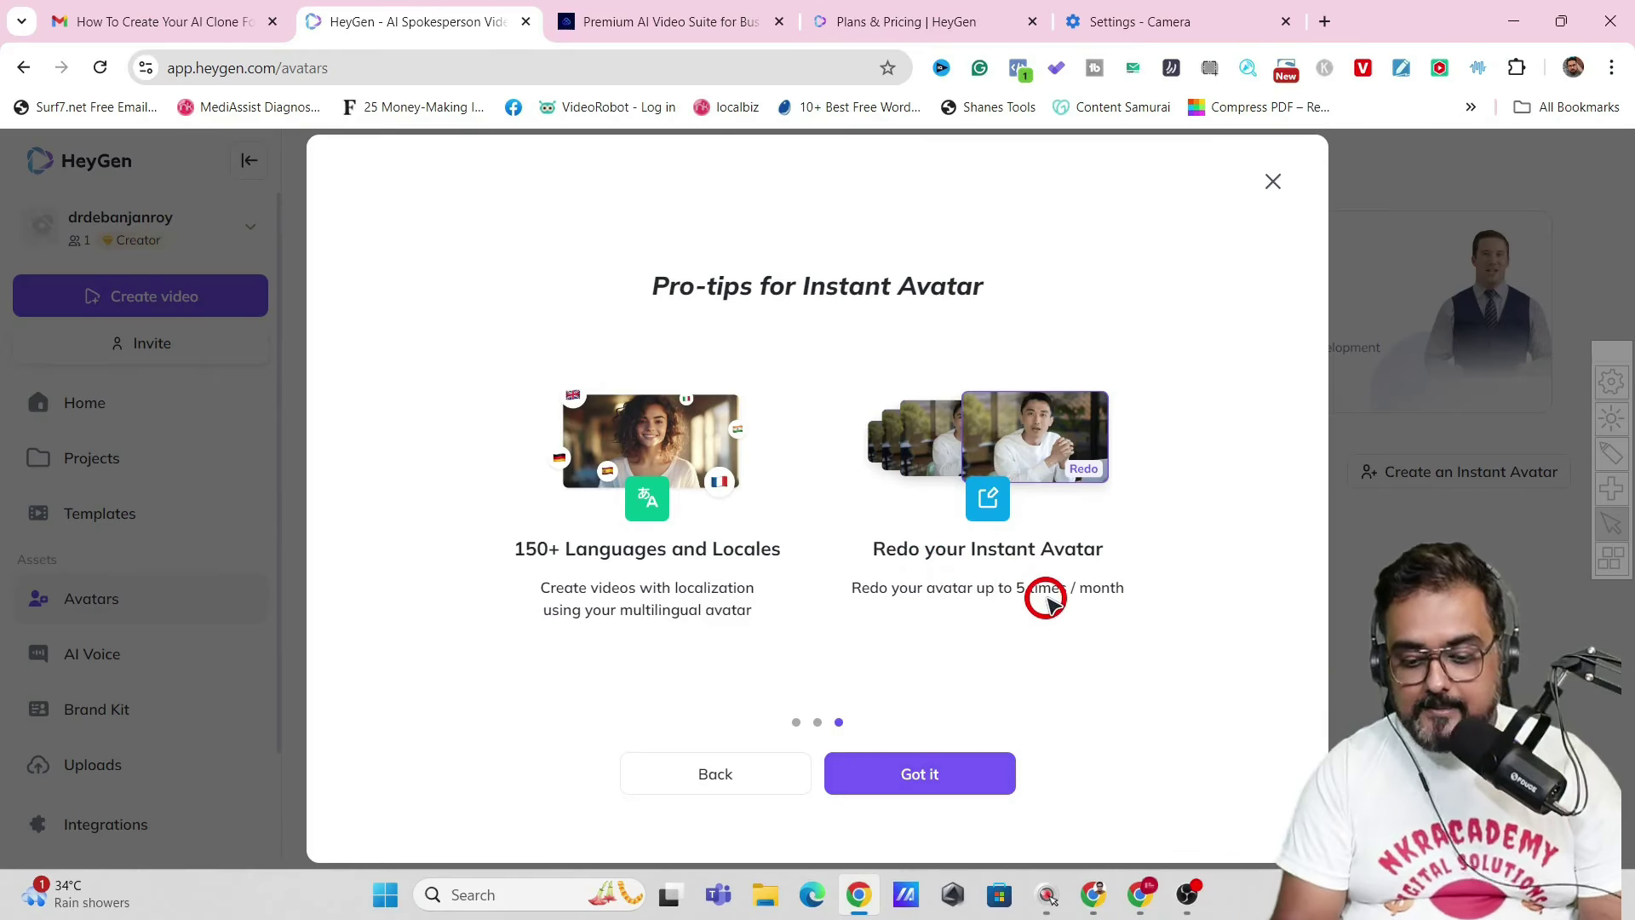
pyautogui.click(919, 771)
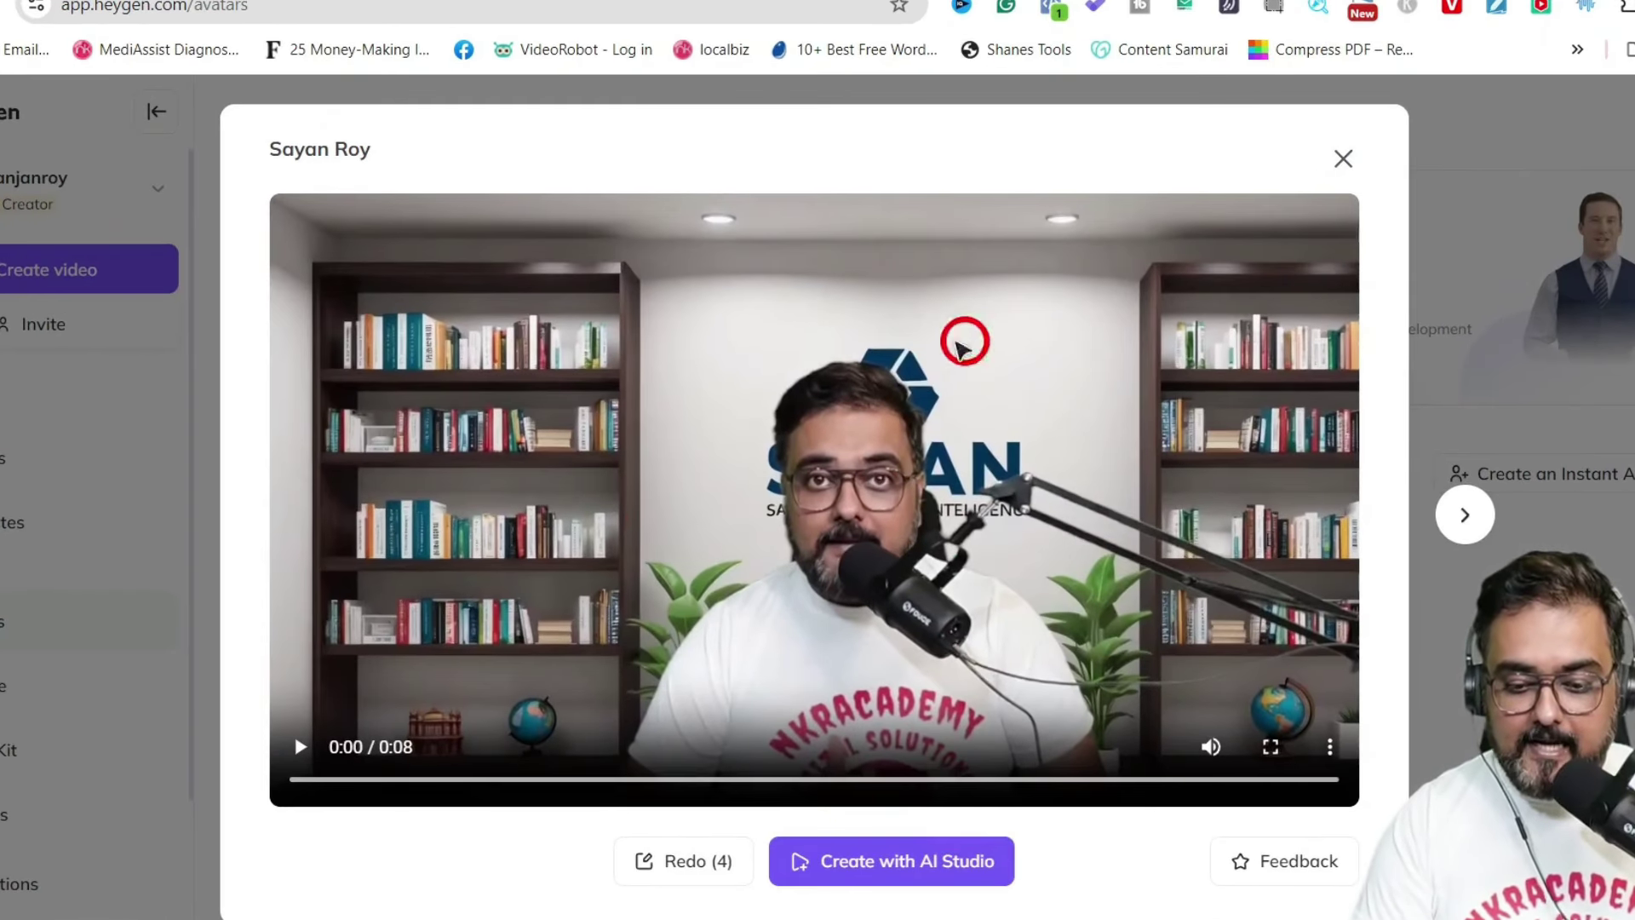
pyautogui.click(909, 877)
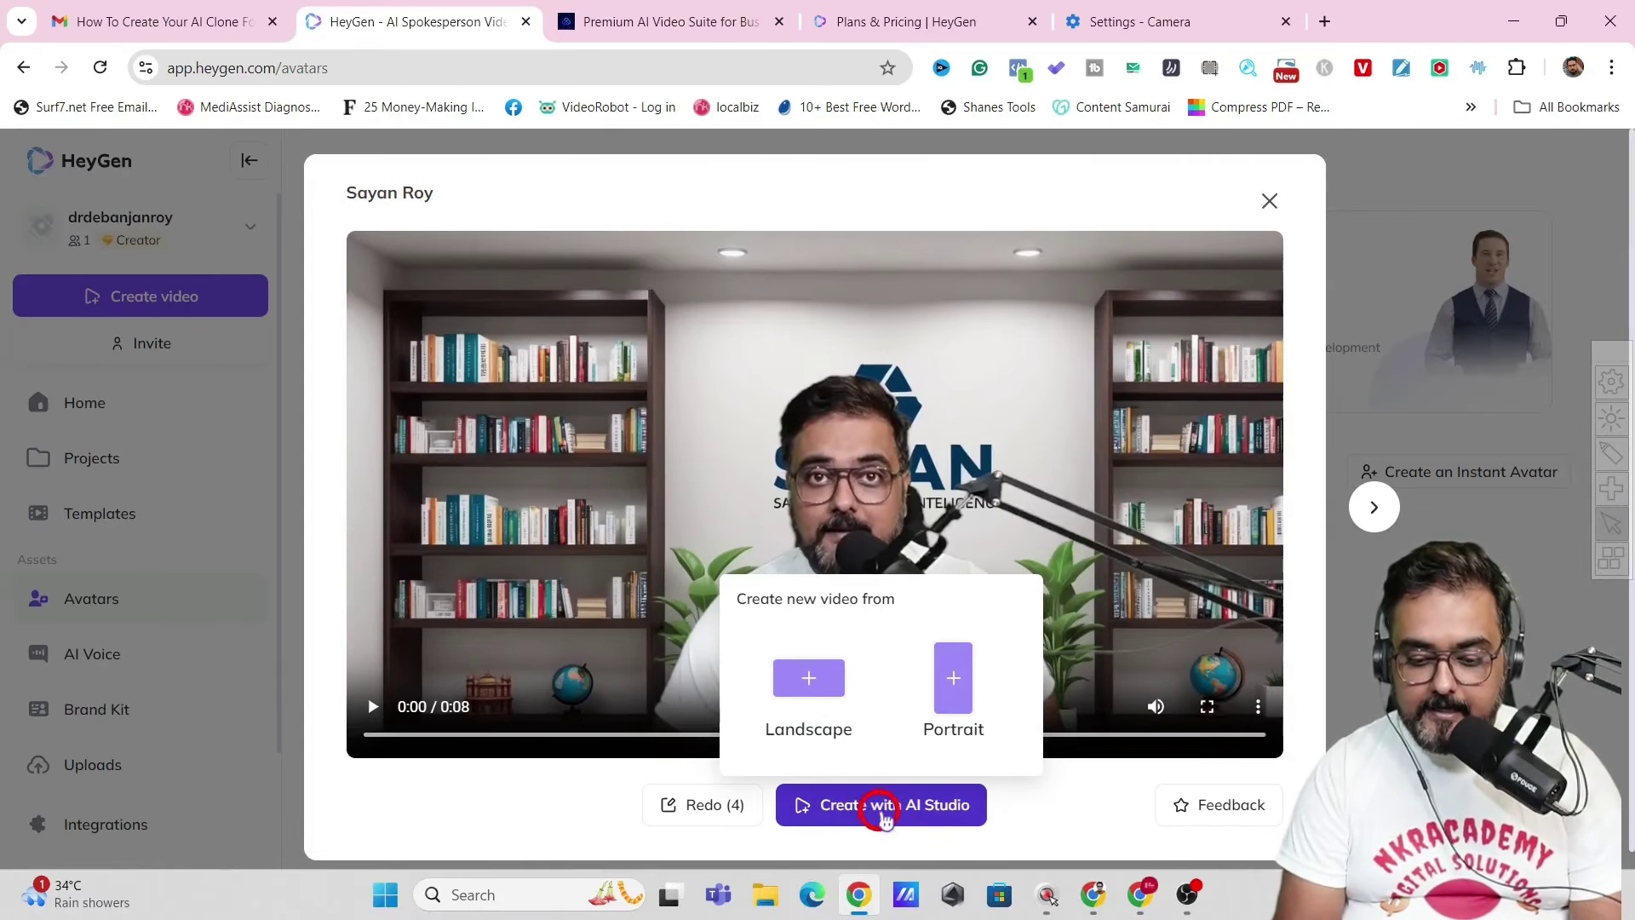
pyautogui.click(1269, 201)
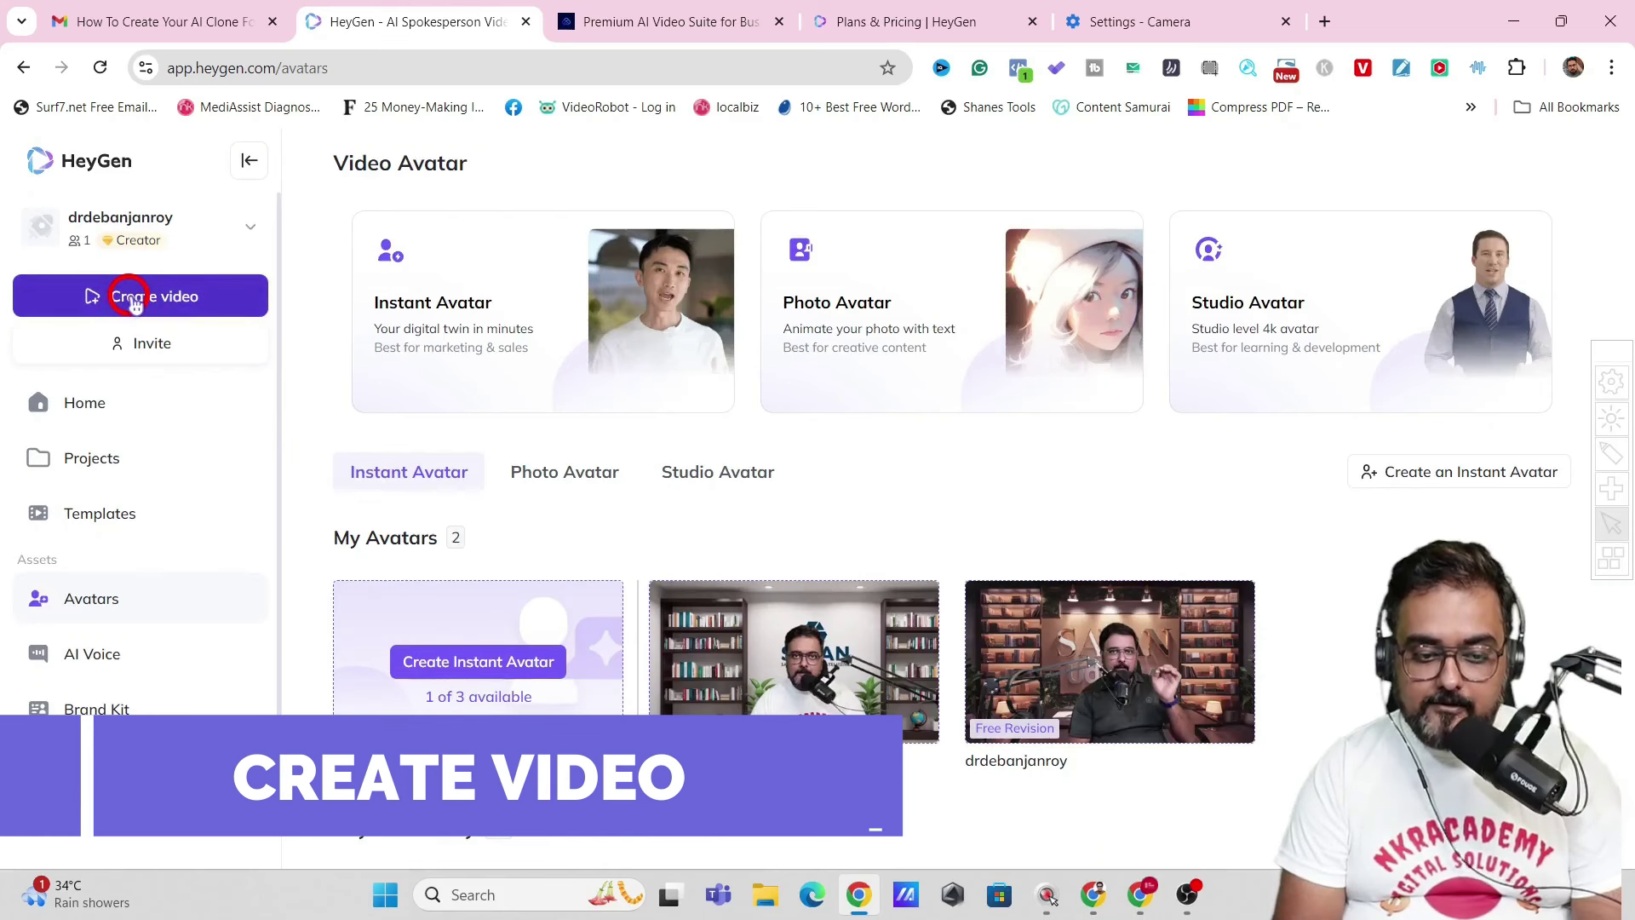
# - Create a new landscape video from scratch and place the white T-shirt instant avatar with the bookshelf background in the first scene
pyautogui.click(132, 300)
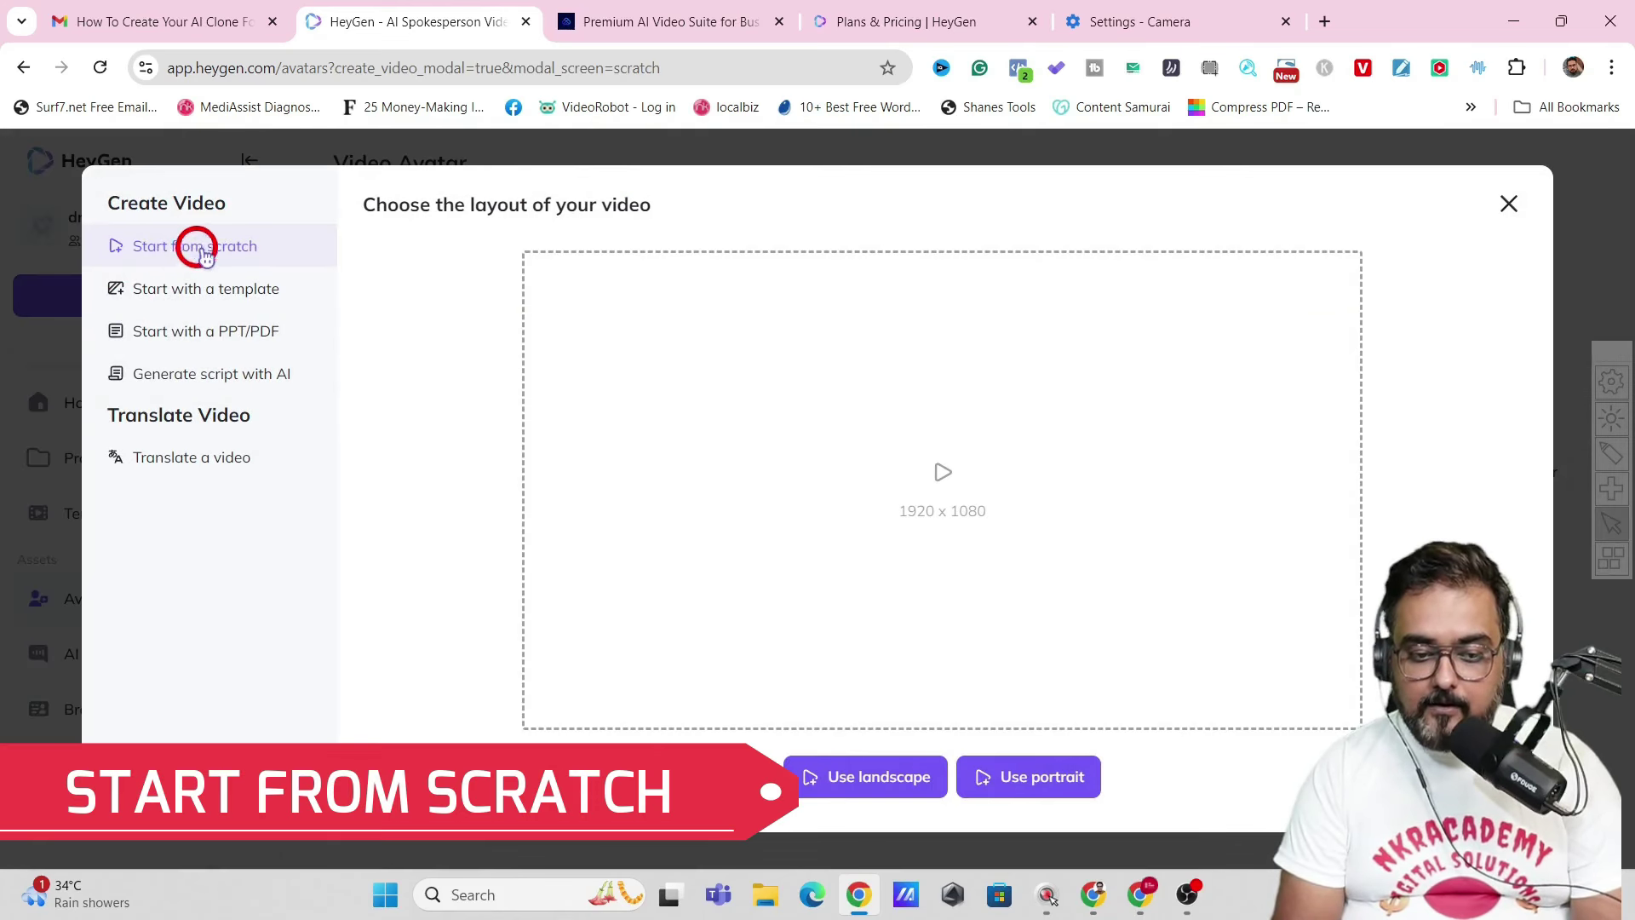
pyautogui.click(868, 782)
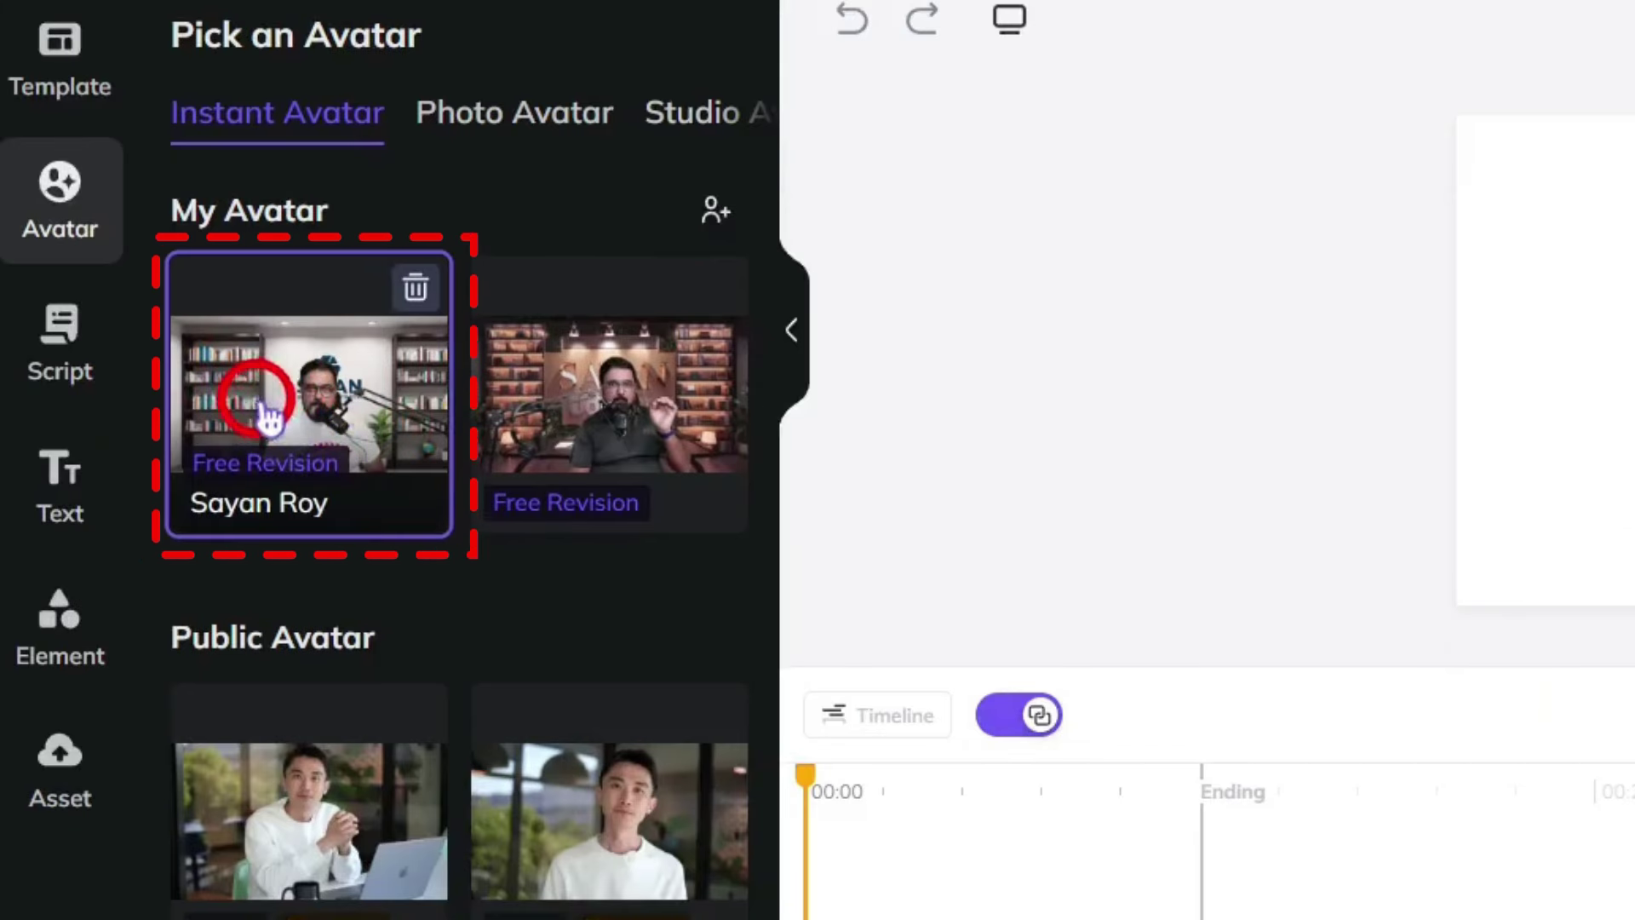
pyautogui.click(277, 415)
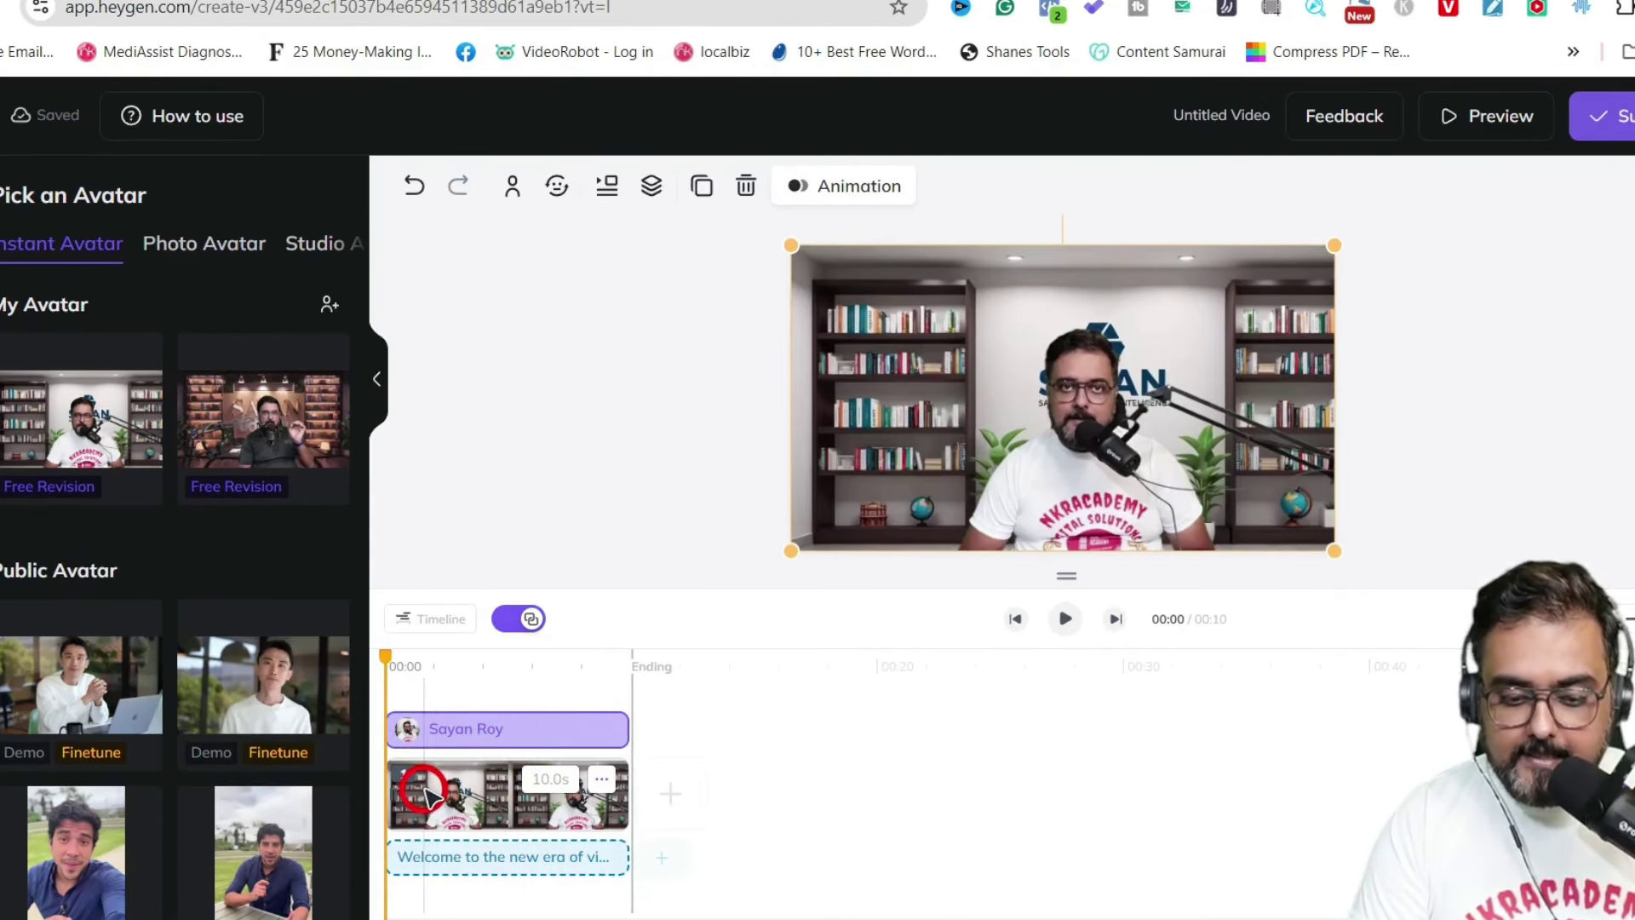
# - Replace the first scene's sample script with a welcome that introduces the AI clone, its voice cloning, facial expression, hand gestures and lip sync
pyautogui.moveTo(491, 869)
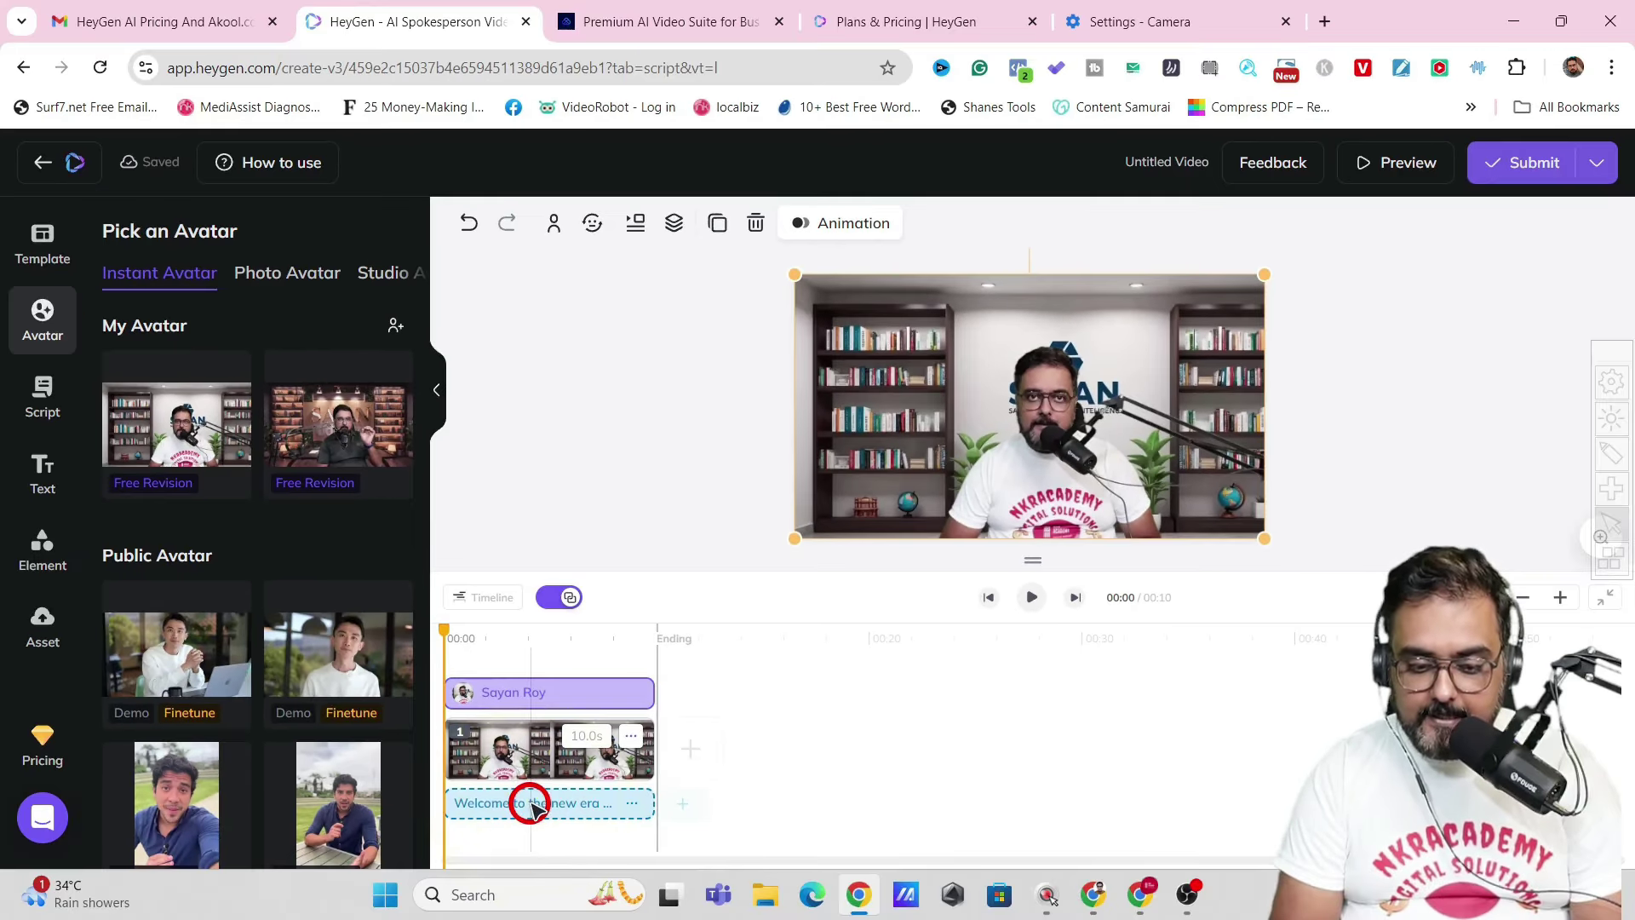
pyautogui.click(529, 804)
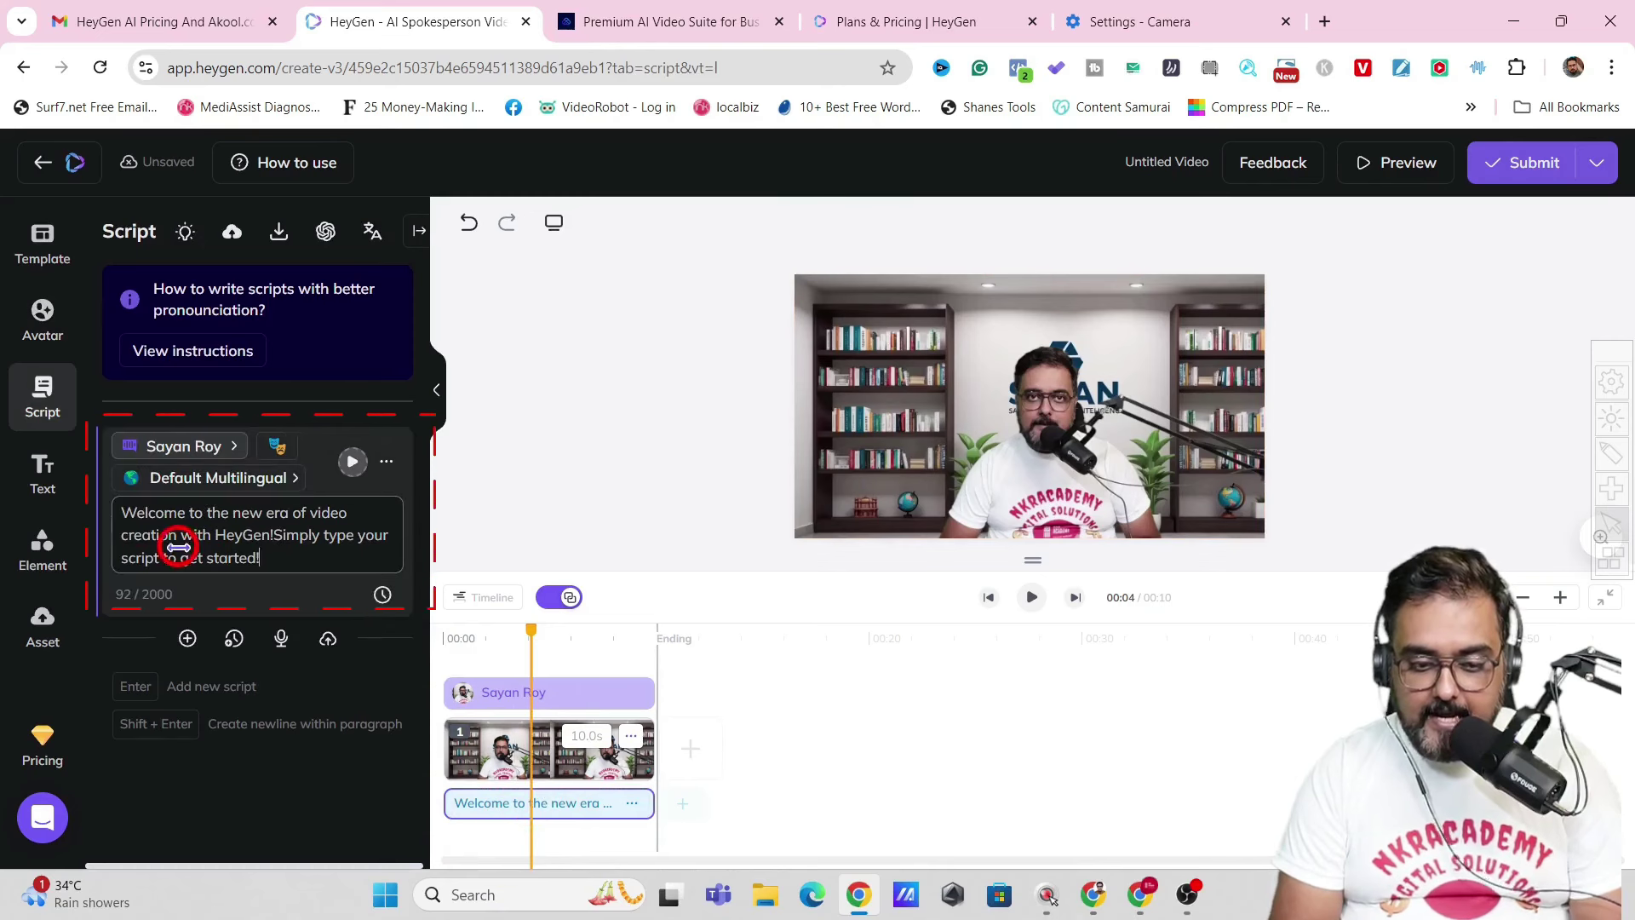
pyautogui.moveTo(262, 558); pyautogui.dragTo(114, 515)
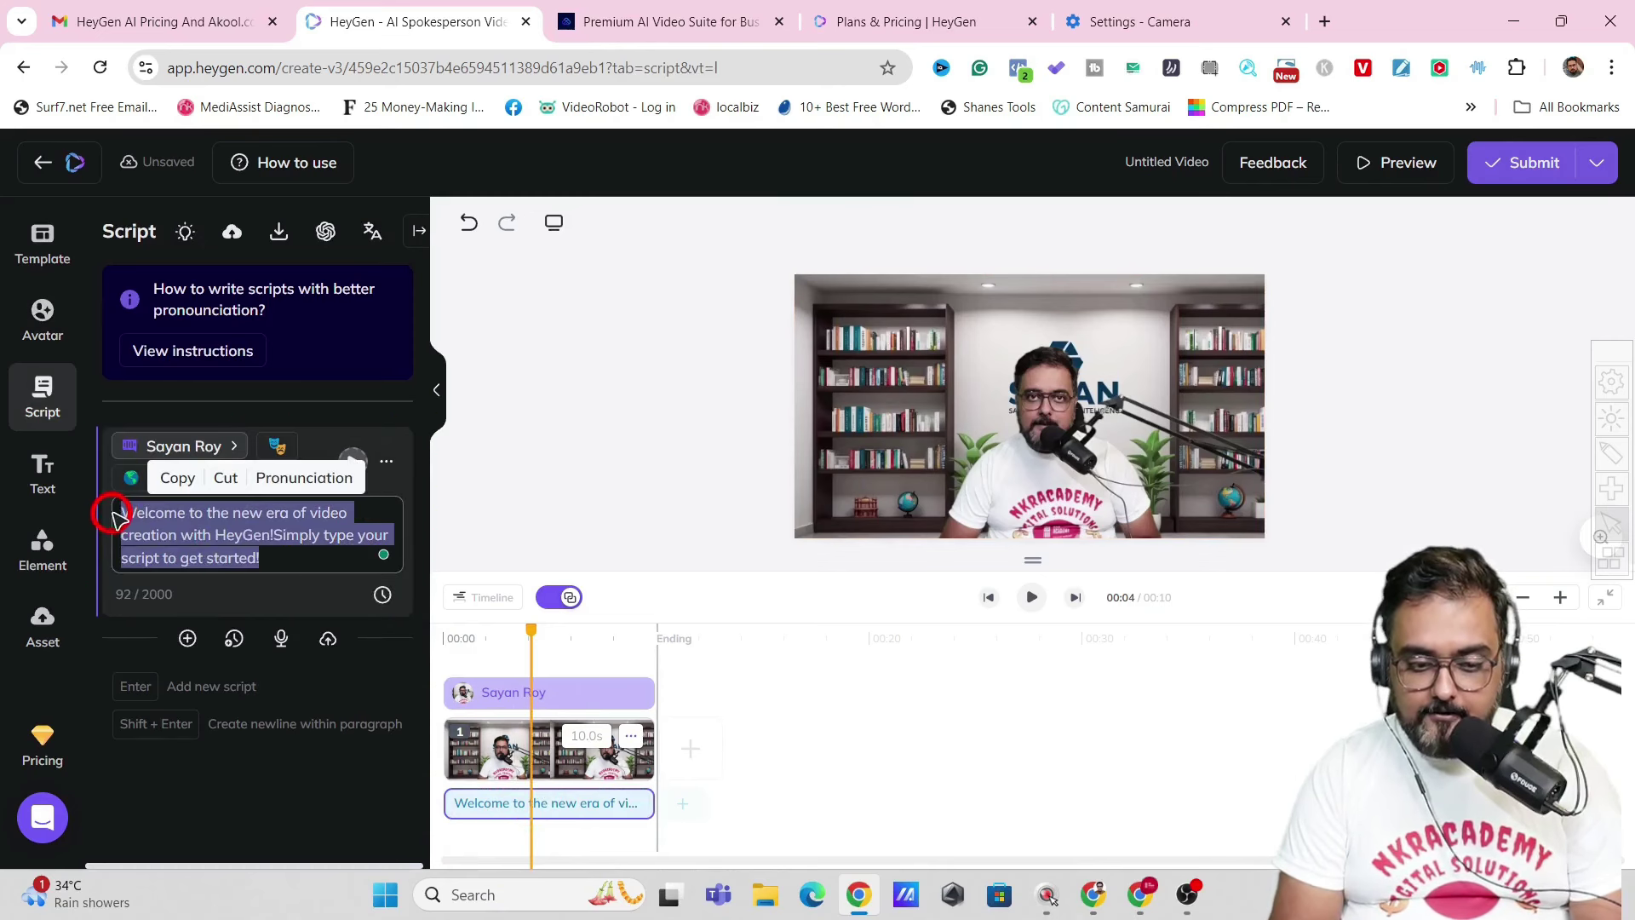
pyautogui.write('Hello Guys Welcome To My Video. This Is Not Me, Sayan, This Is The AI Clone Of Me. This AI Clone Looks Exactly Like Me, Talk Like Me With Voice Cloning, Facial Expression, Hand Gestures And Lip Sync.')
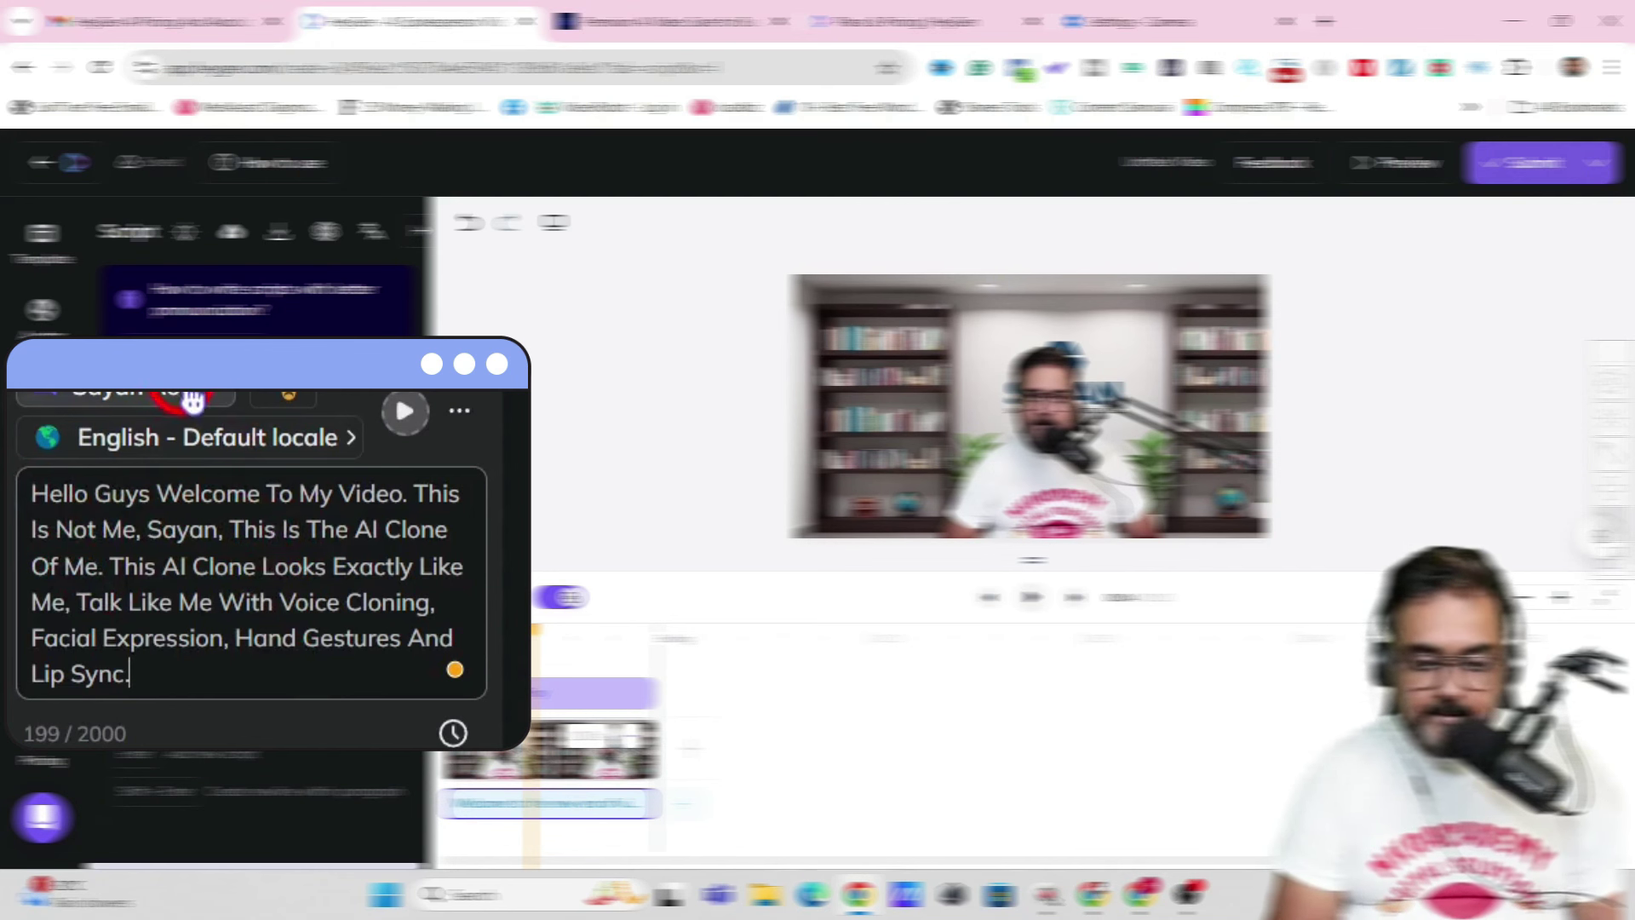
# - Browse the English voices in the HeyGen Library and keep the white T-shirt avatar's own cloned voice for the script
pyautogui.click(216, 406)
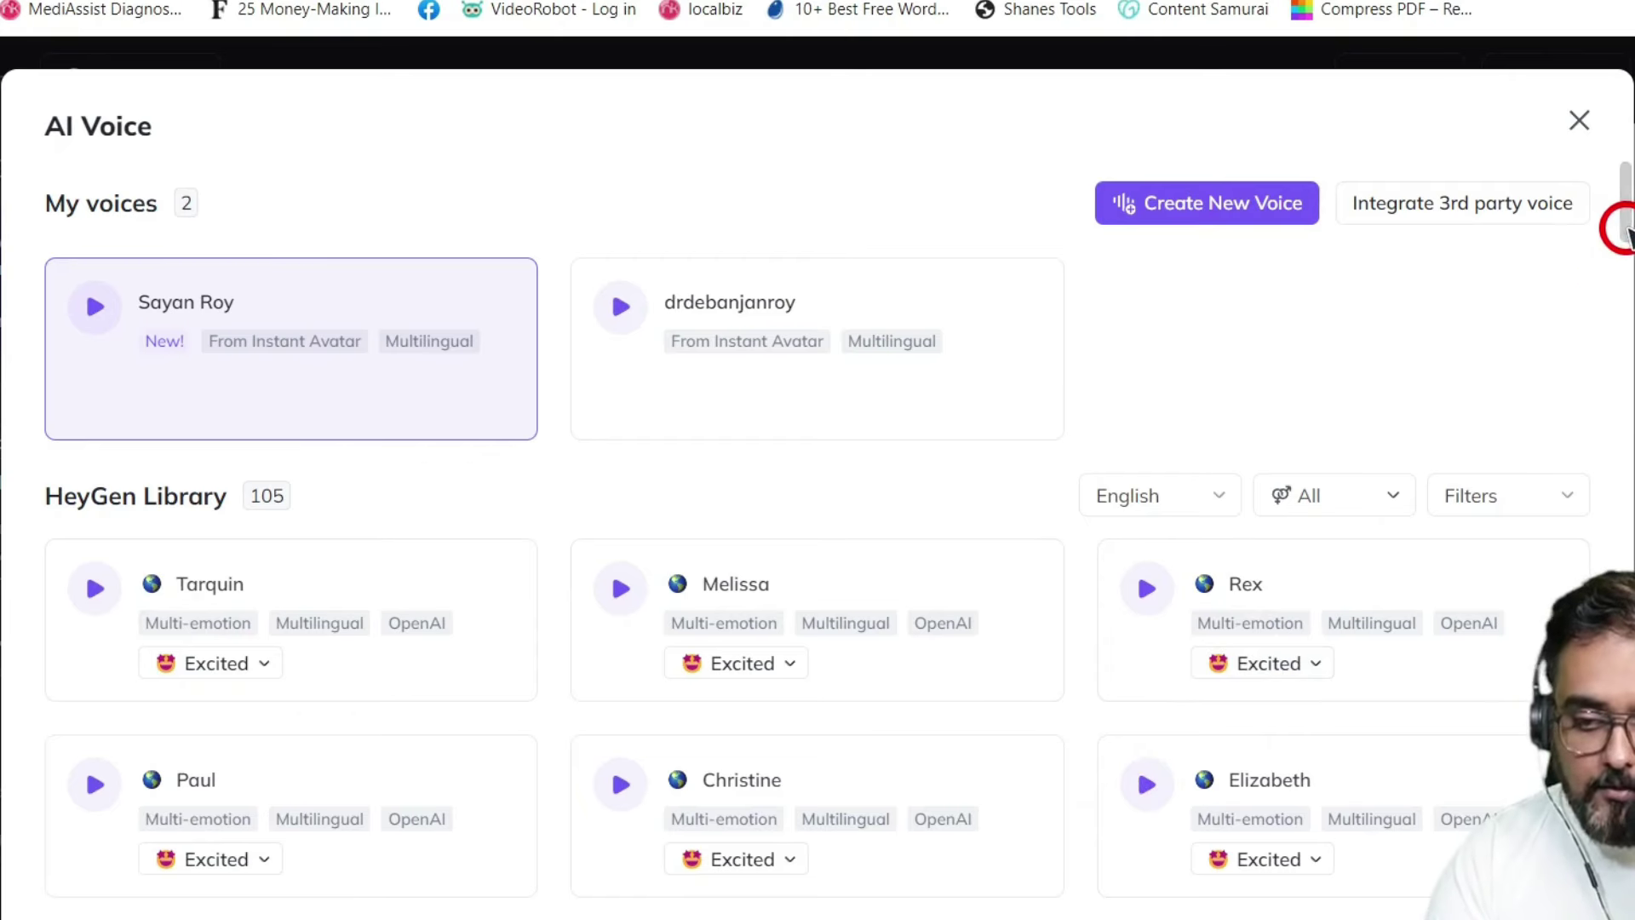
pyautogui.moveTo(1625, 228); pyautogui.dragTo(1629, 514)
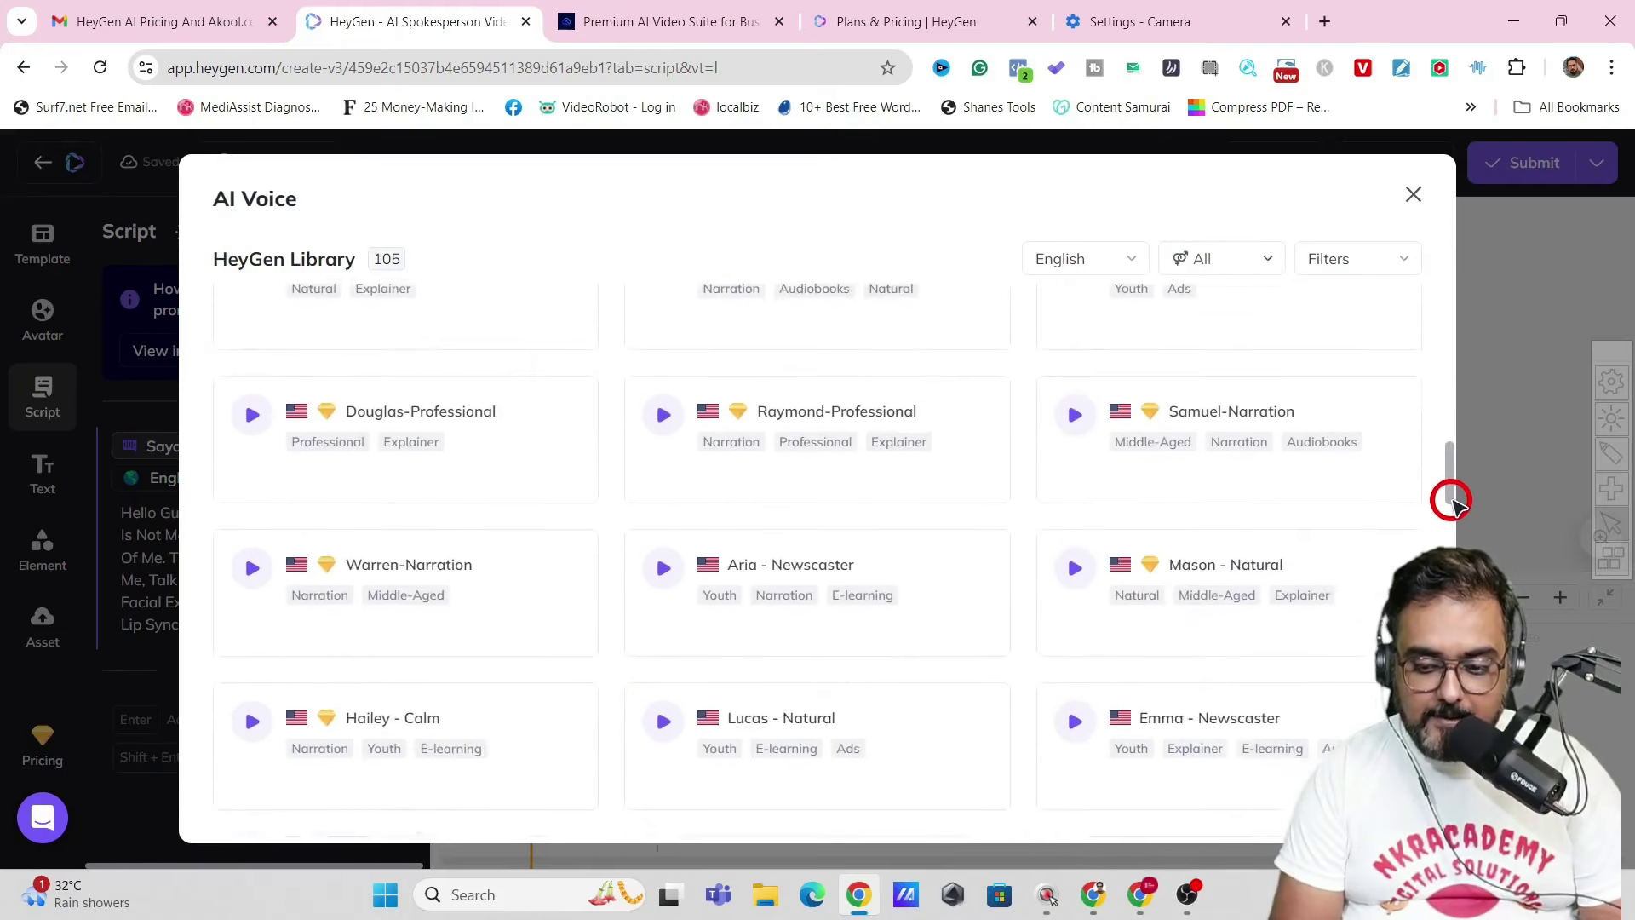
pyautogui.moveTo(1453, 502); pyautogui.dragTo(1441, 478)
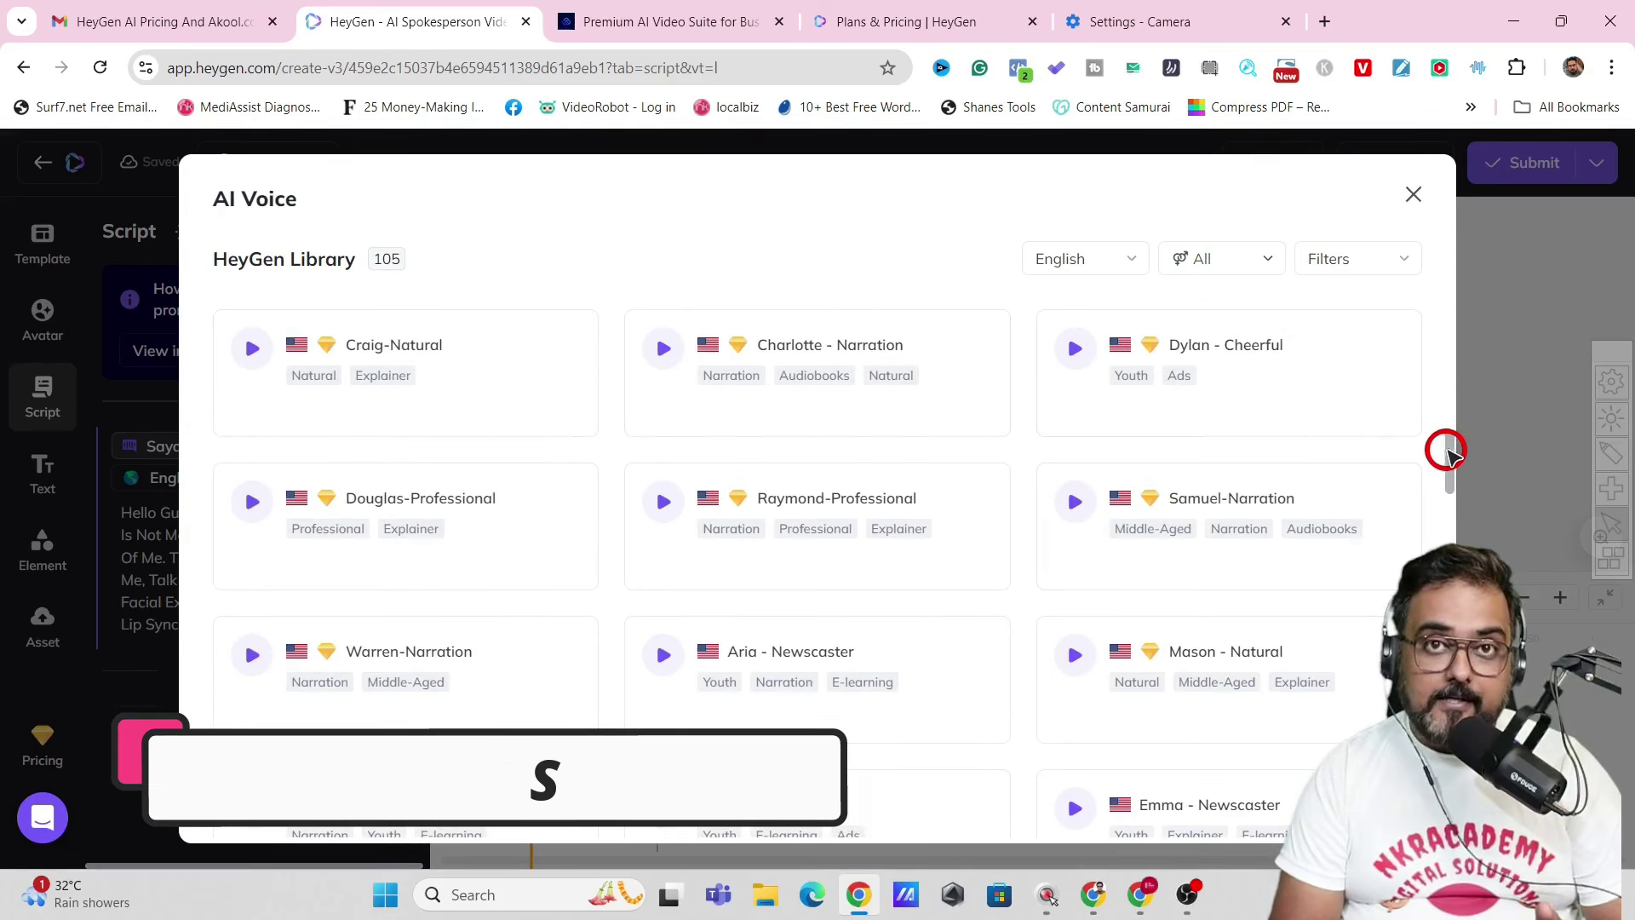
pyautogui.moveTo(1445, 452); pyautogui.dragTo(1423, 212)
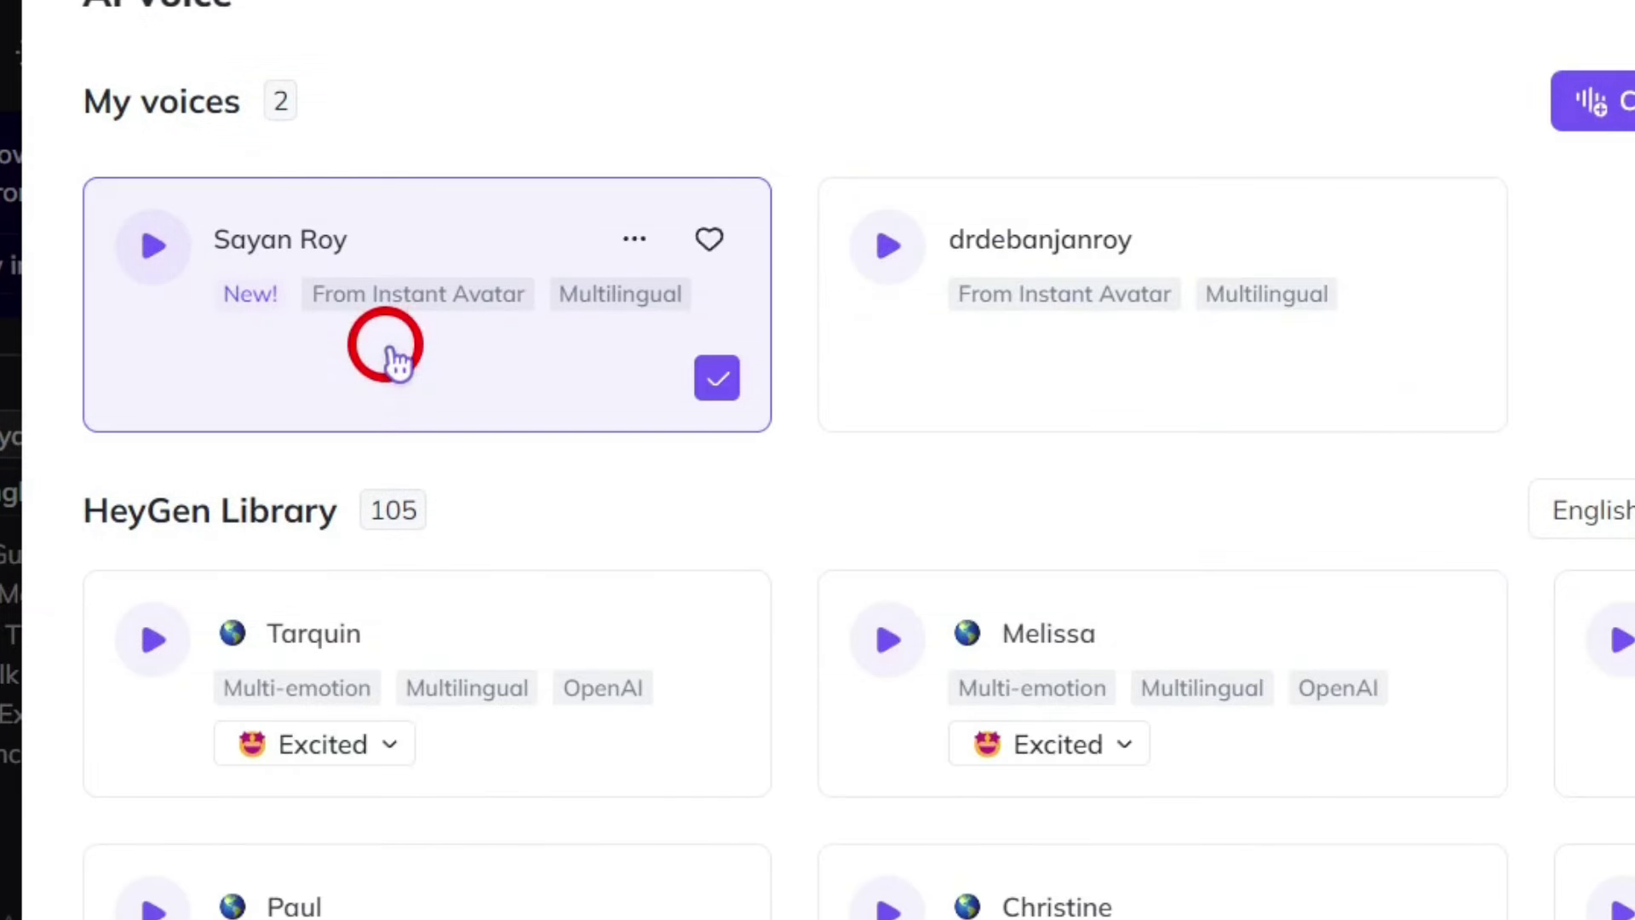
pyautogui.click(578, 445)
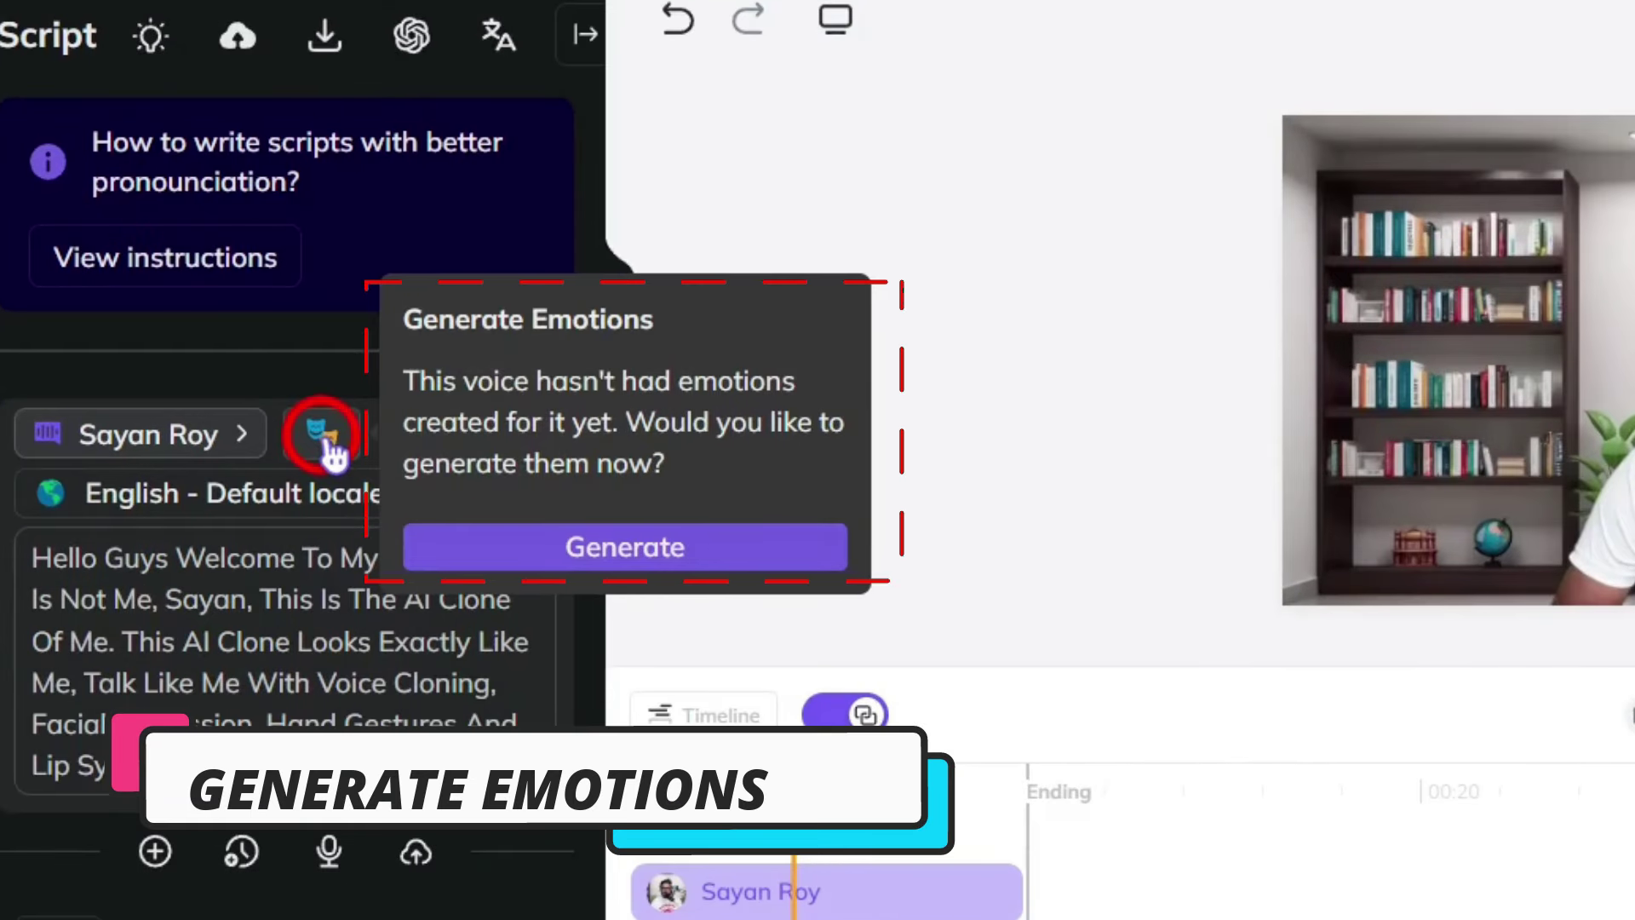
# - Generate emotions for the cloned voice and set the script's voice emotion to Original
pyautogui.click(545, 559)
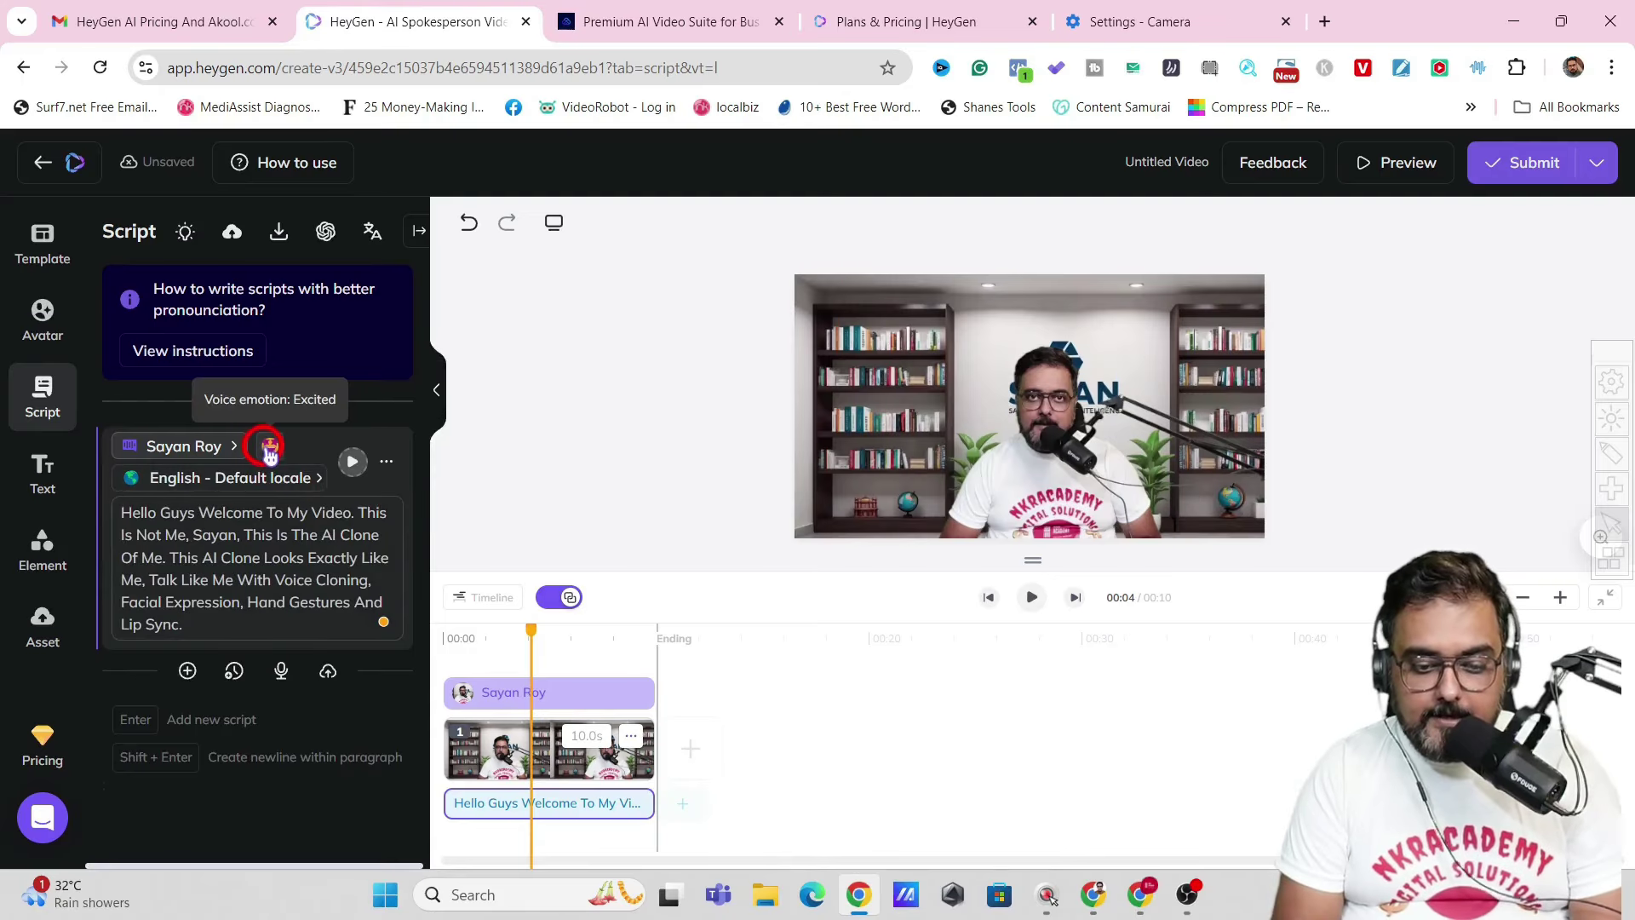
pyautogui.click(269, 447)
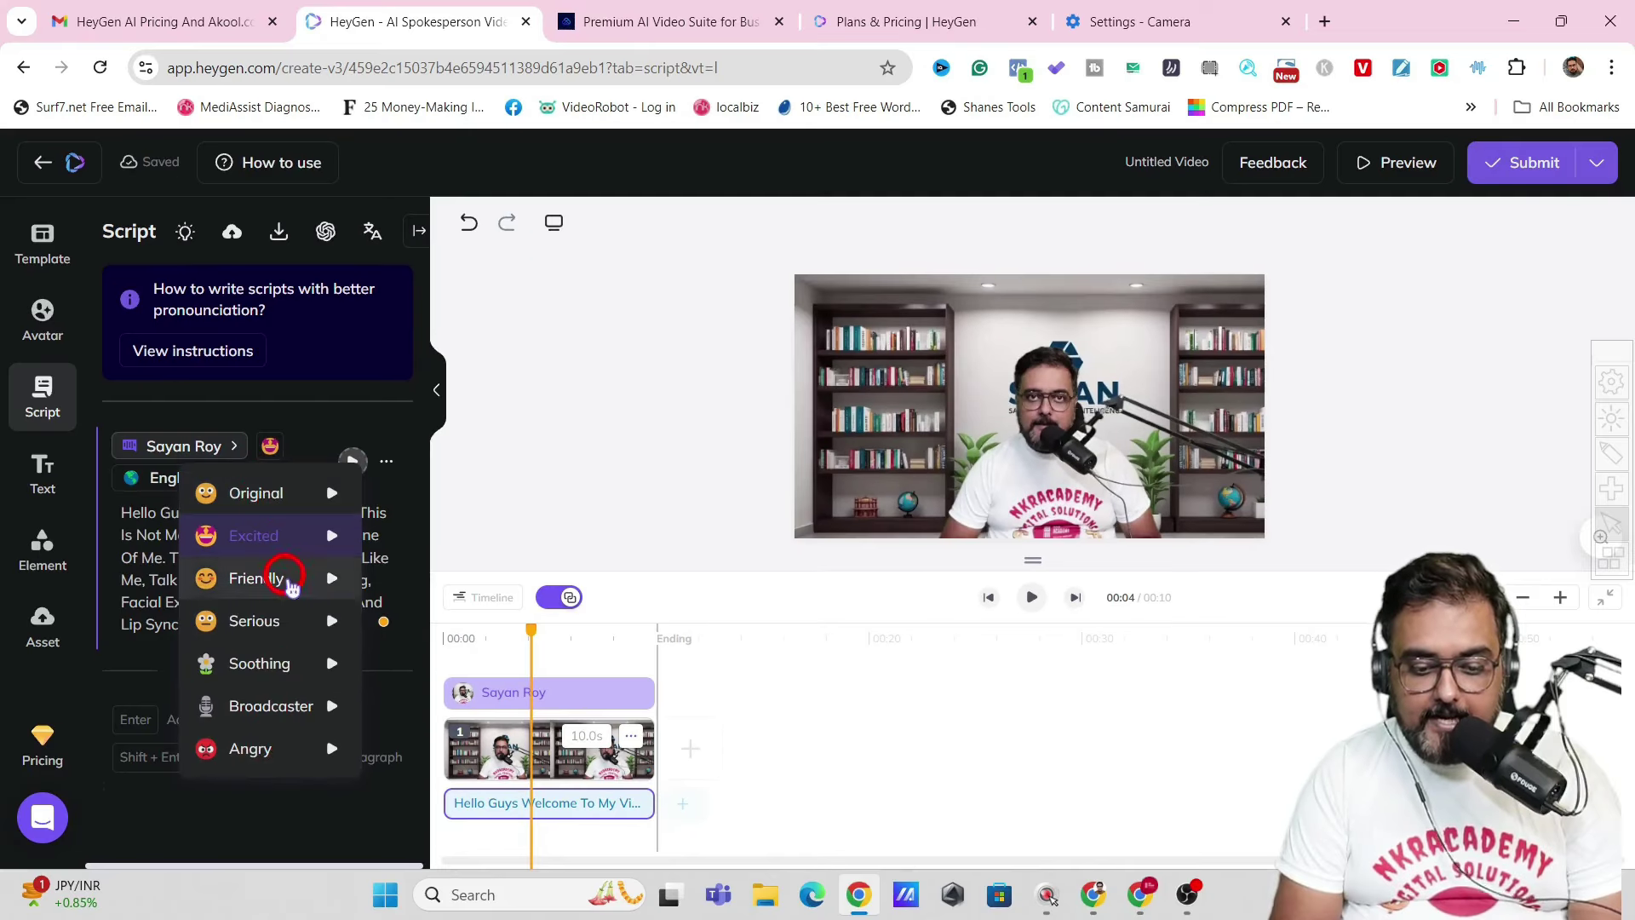
pyautogui.click(275, 492)
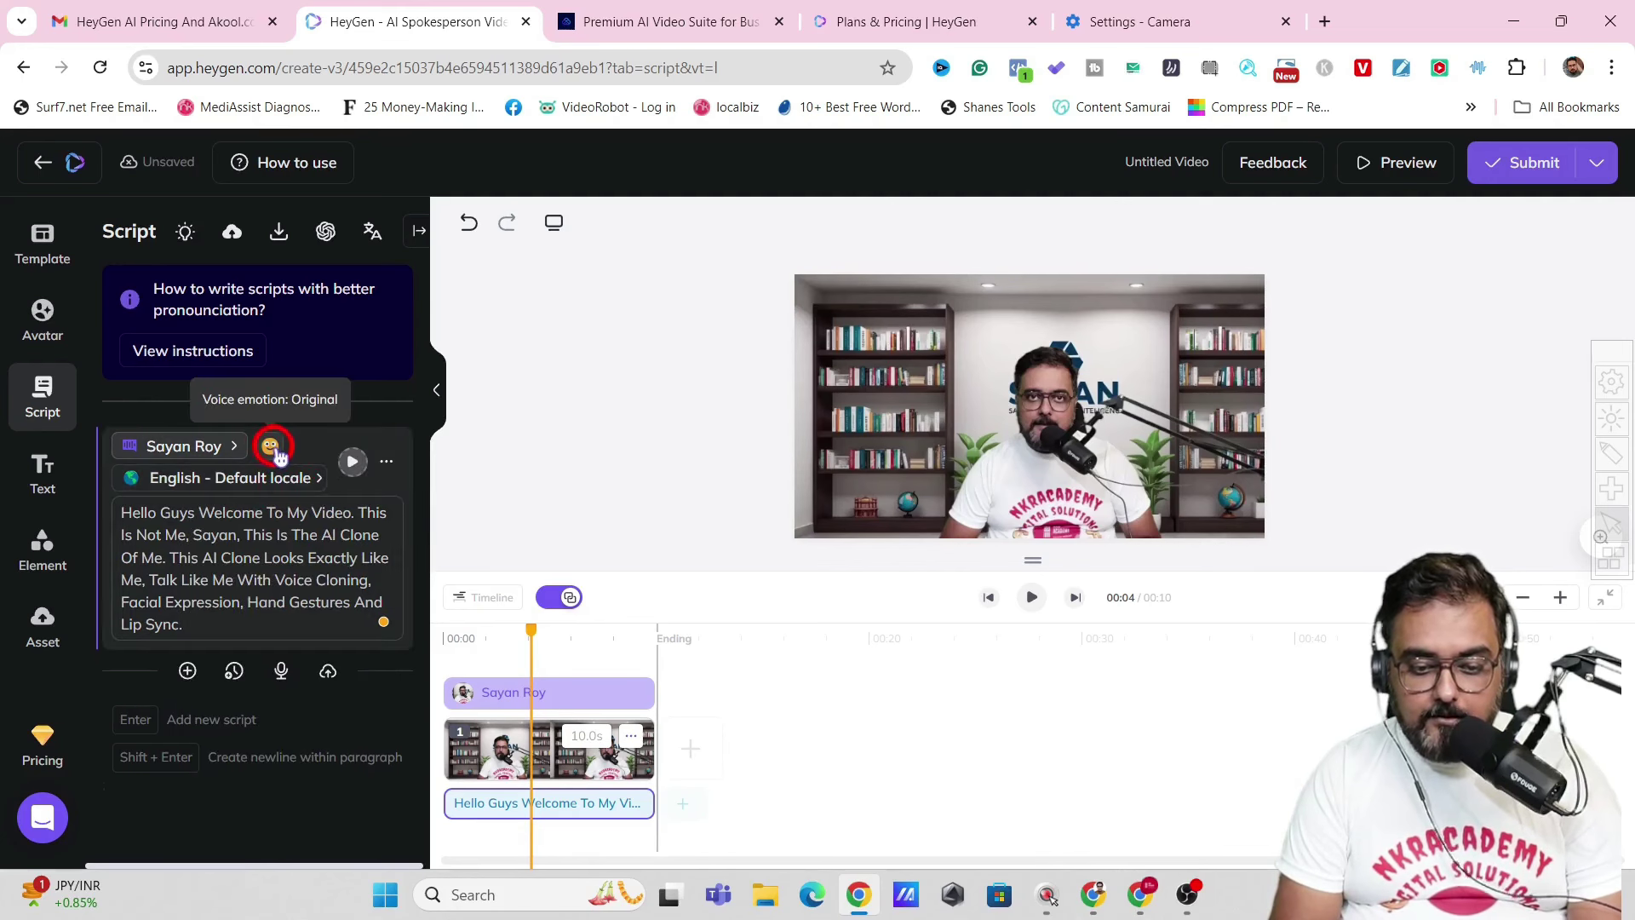
# - Look through the English locales offered for the voice and play the spoken preview of the first script
pyautogui.click(313, 478)
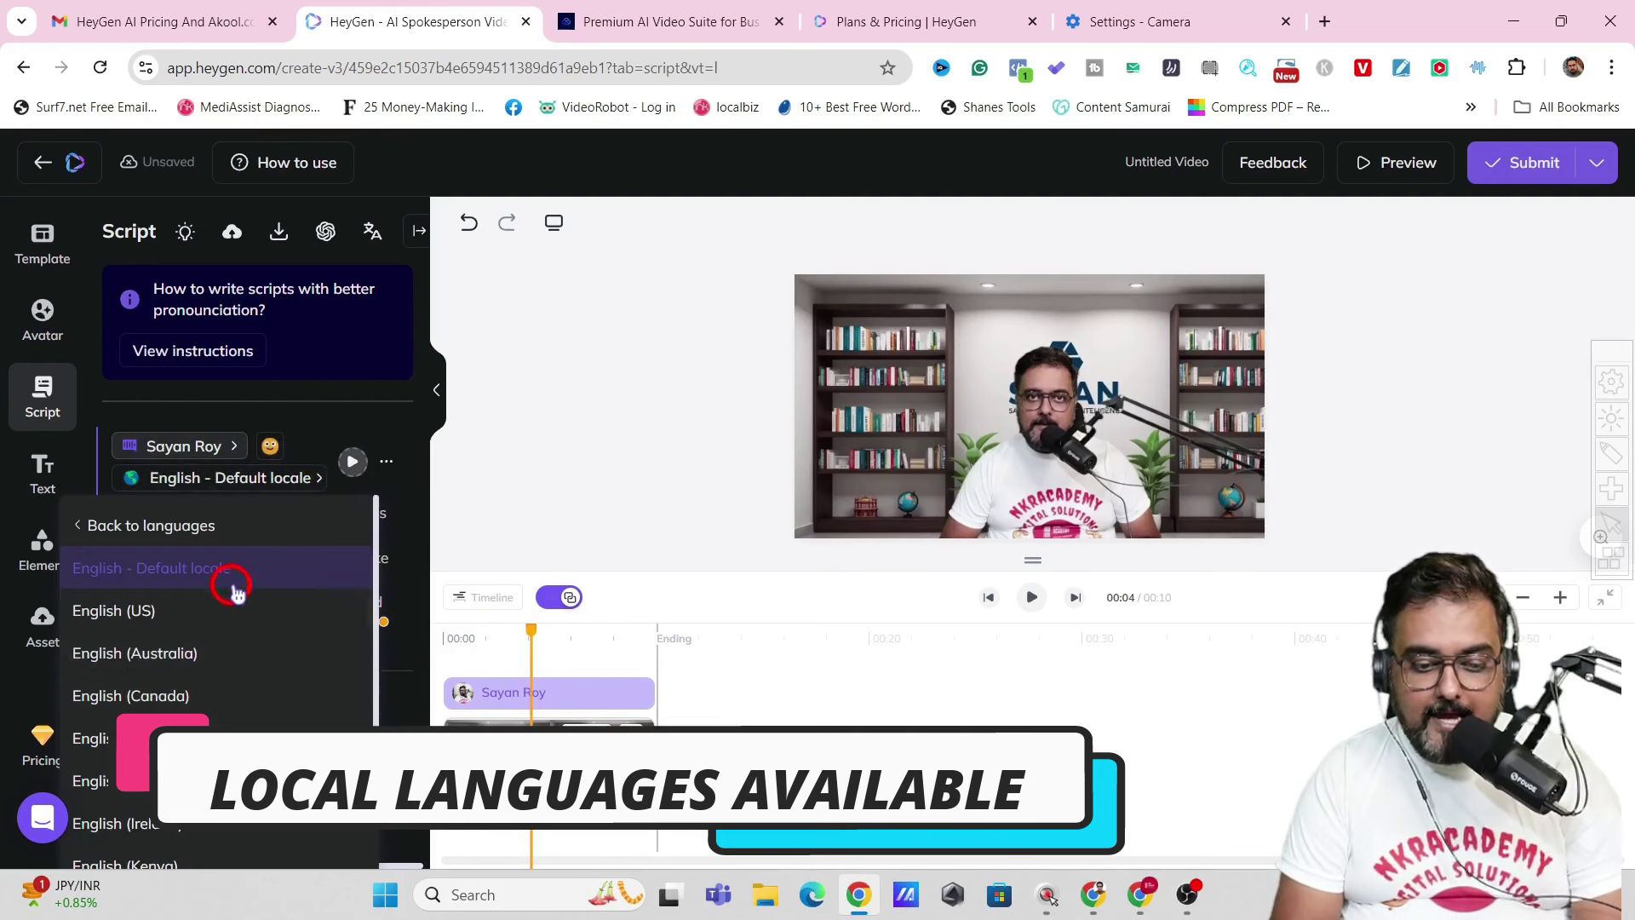
pyautogui.click(338, 424)
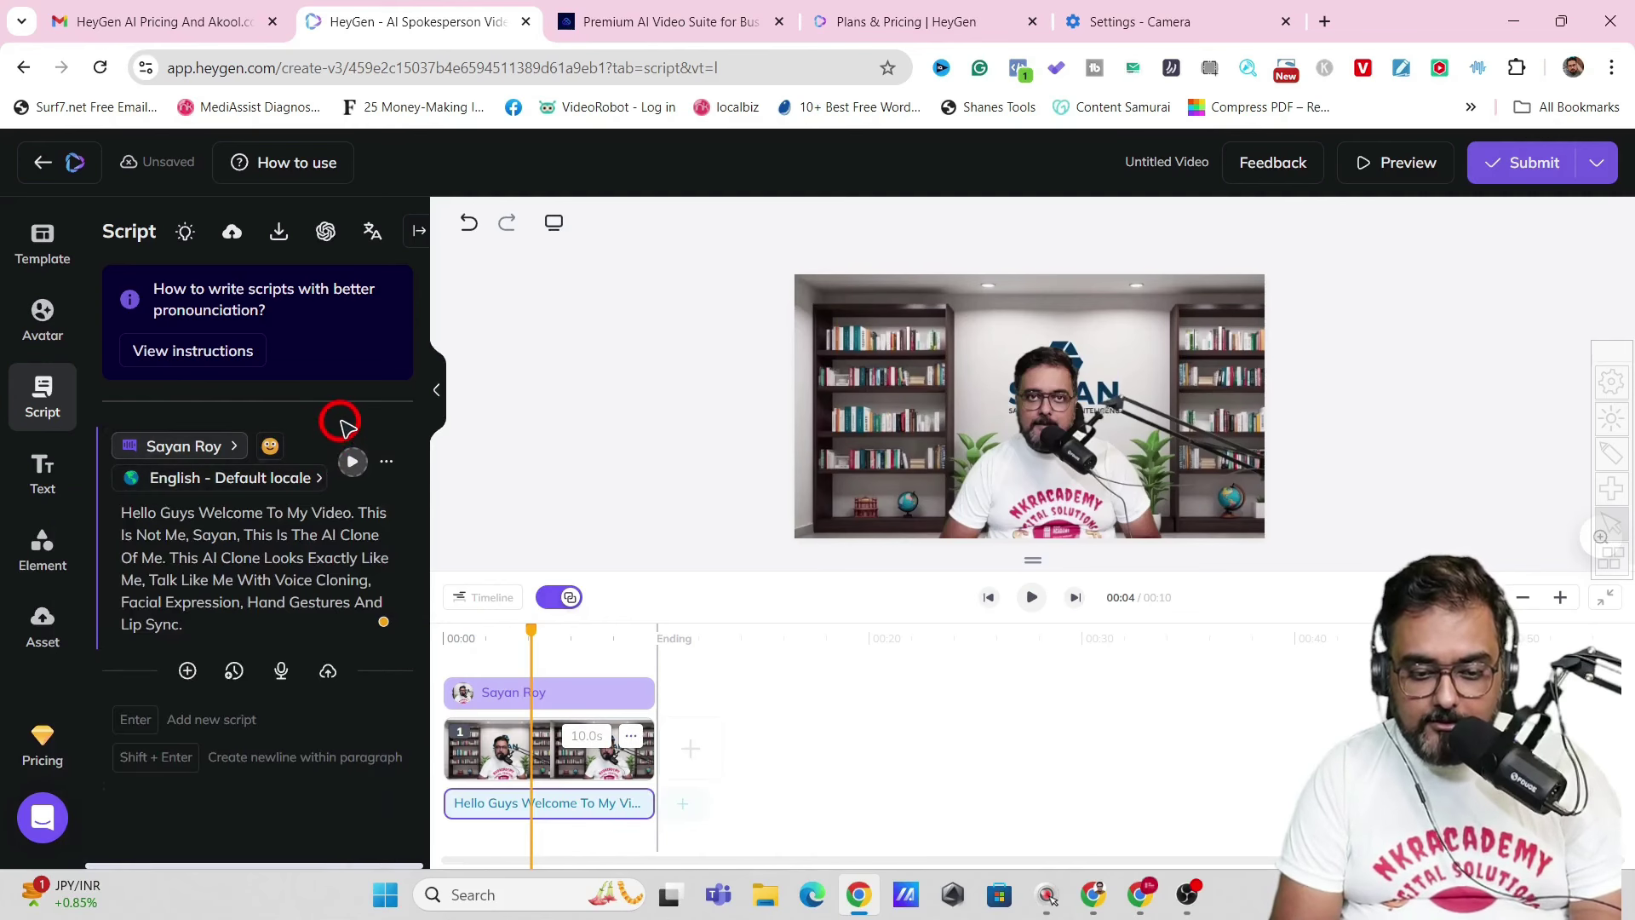
pyautogui.click(355, 466)
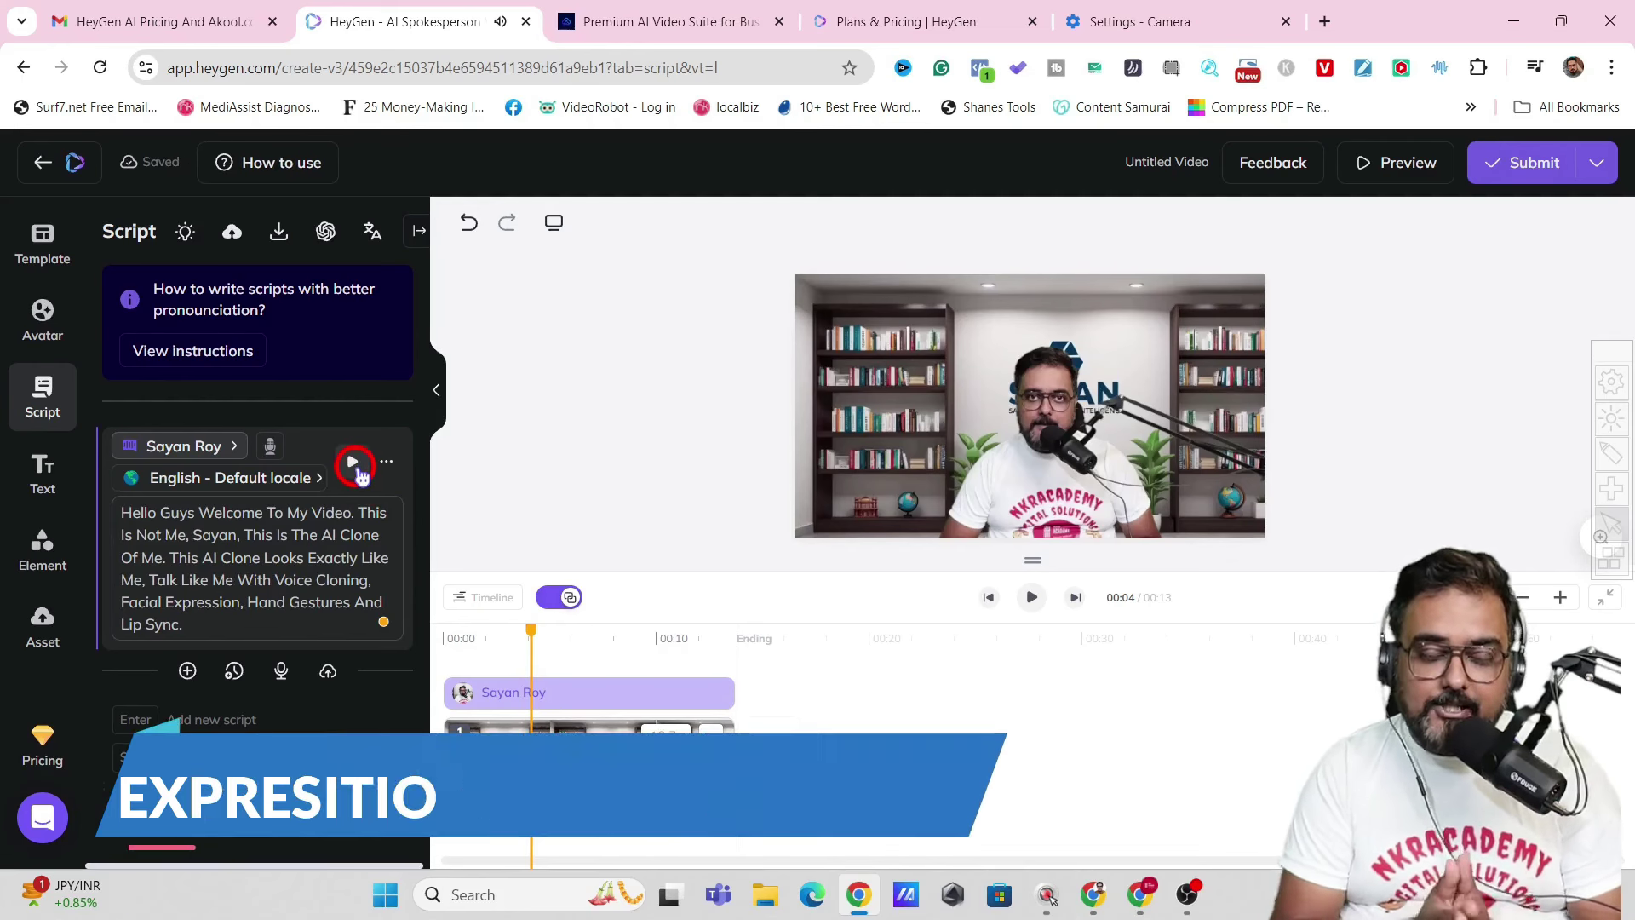
pyautogui.click(1012, 433)
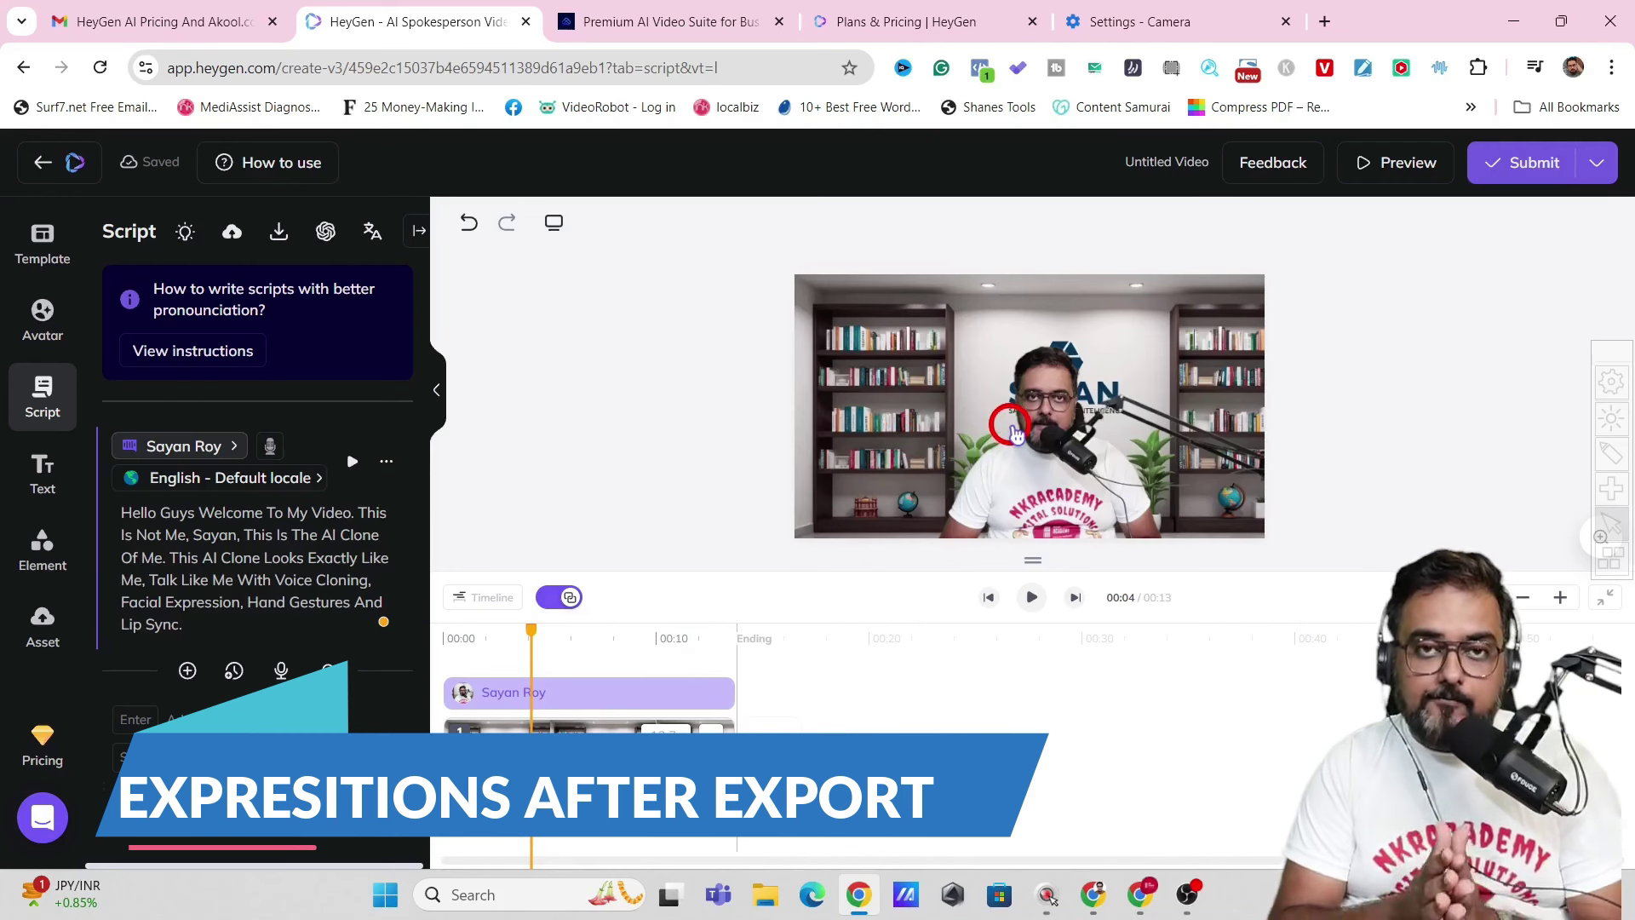
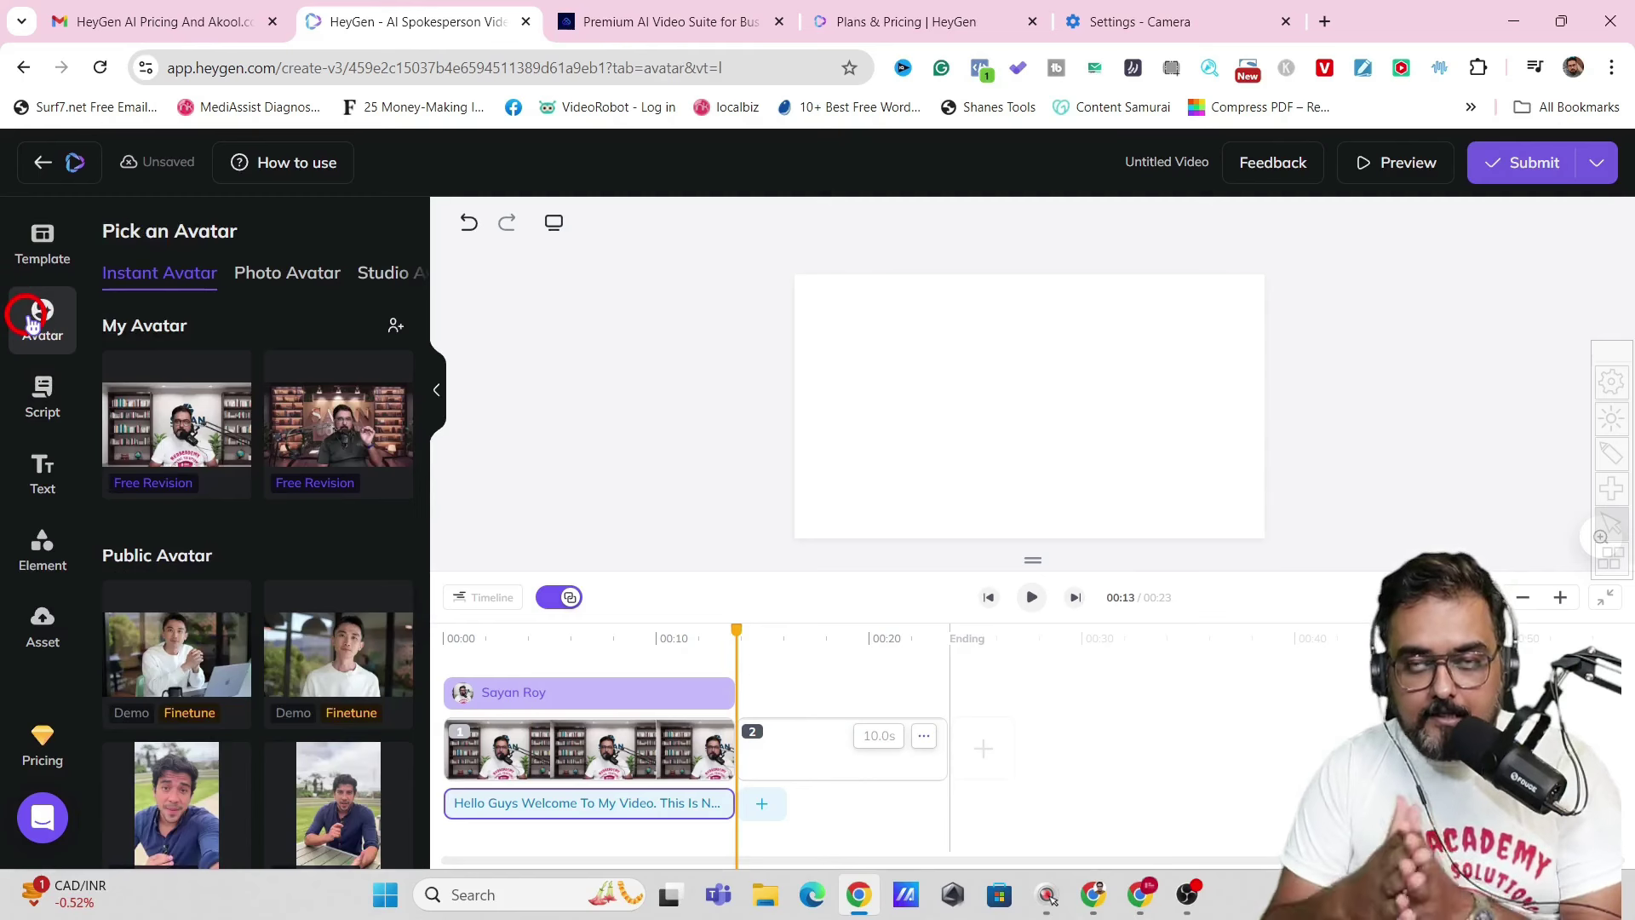
# - Place the dark-shirt custom avatar in the second scene and add a script section to that scene
pyautogui.click(328, 447)
pyautogui.click(922, 711)
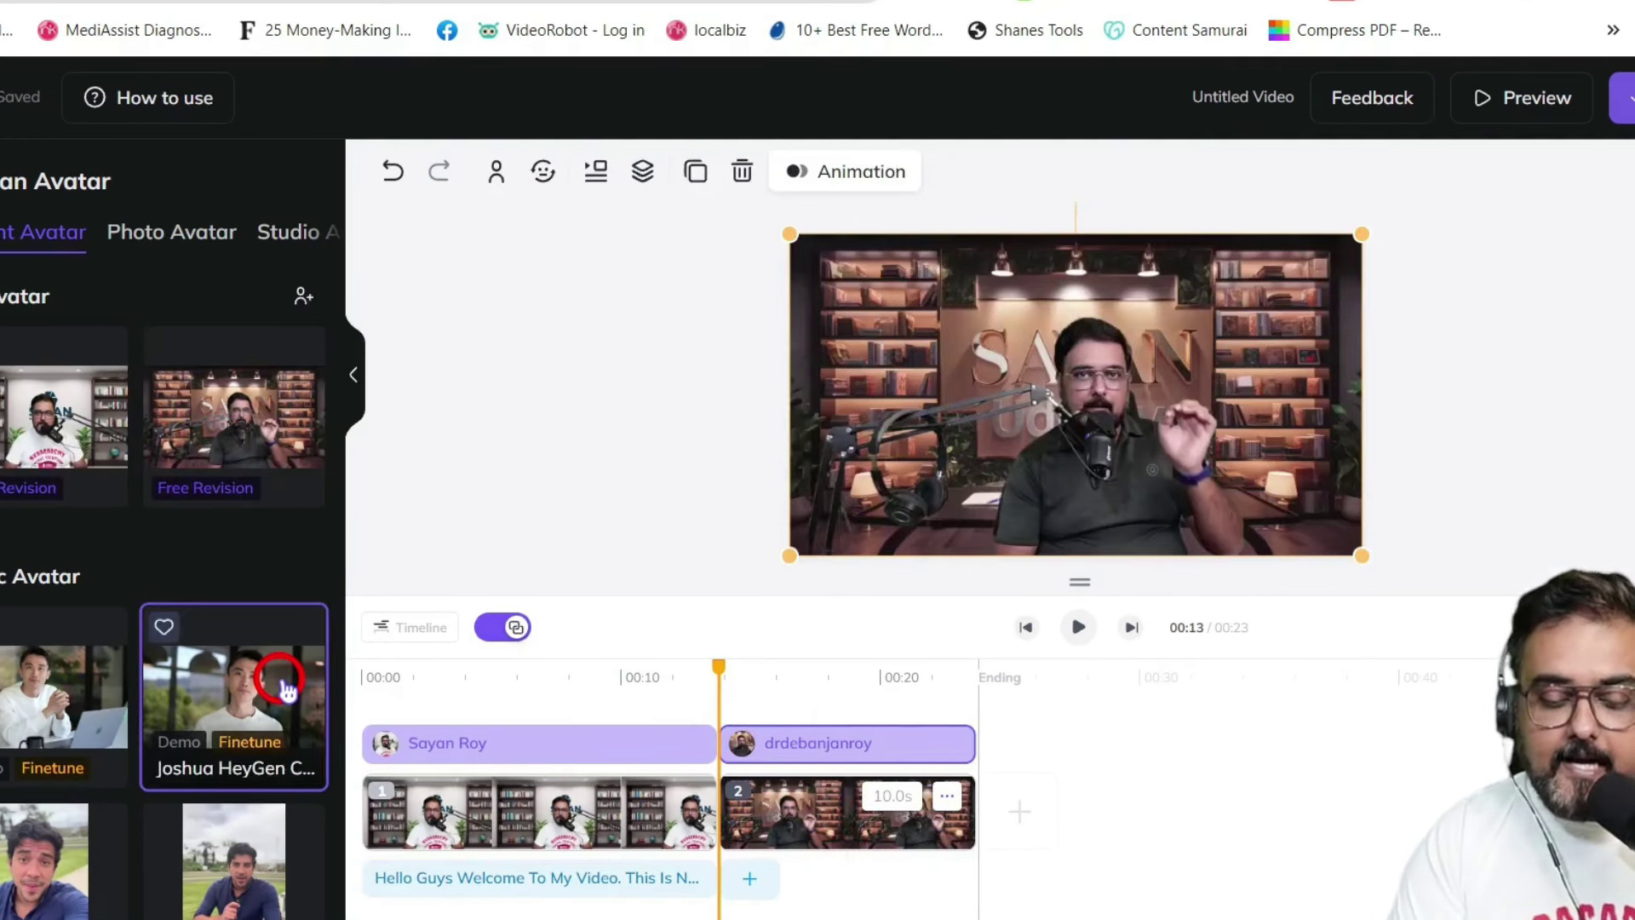
pyautogui.click(750, 878)
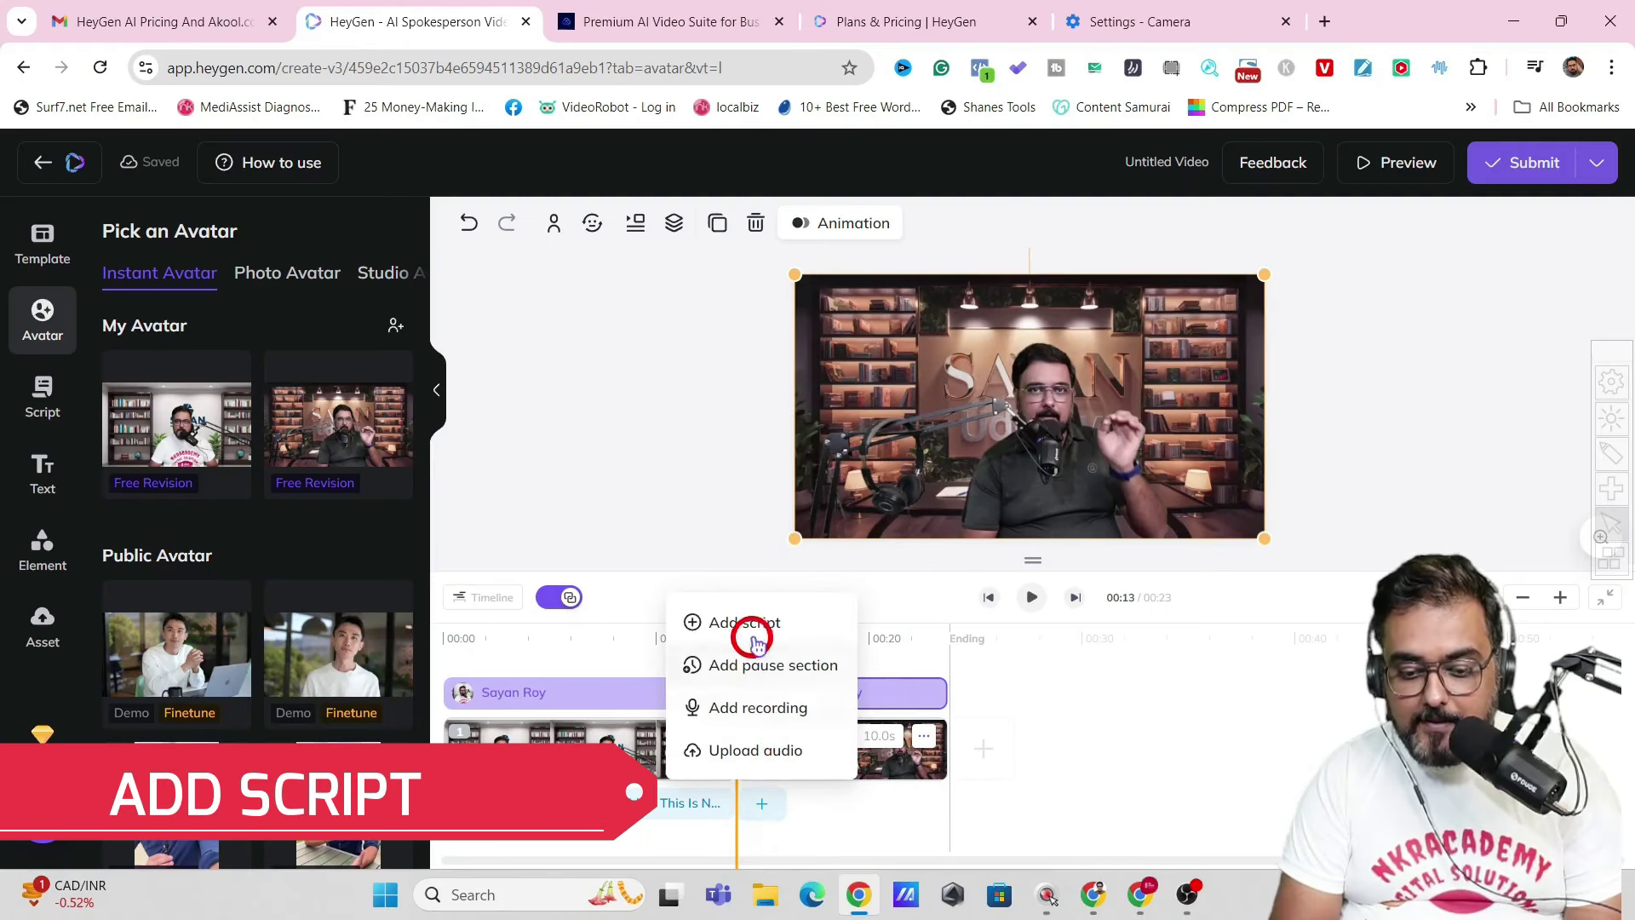
pyautogui.click(754, 634)
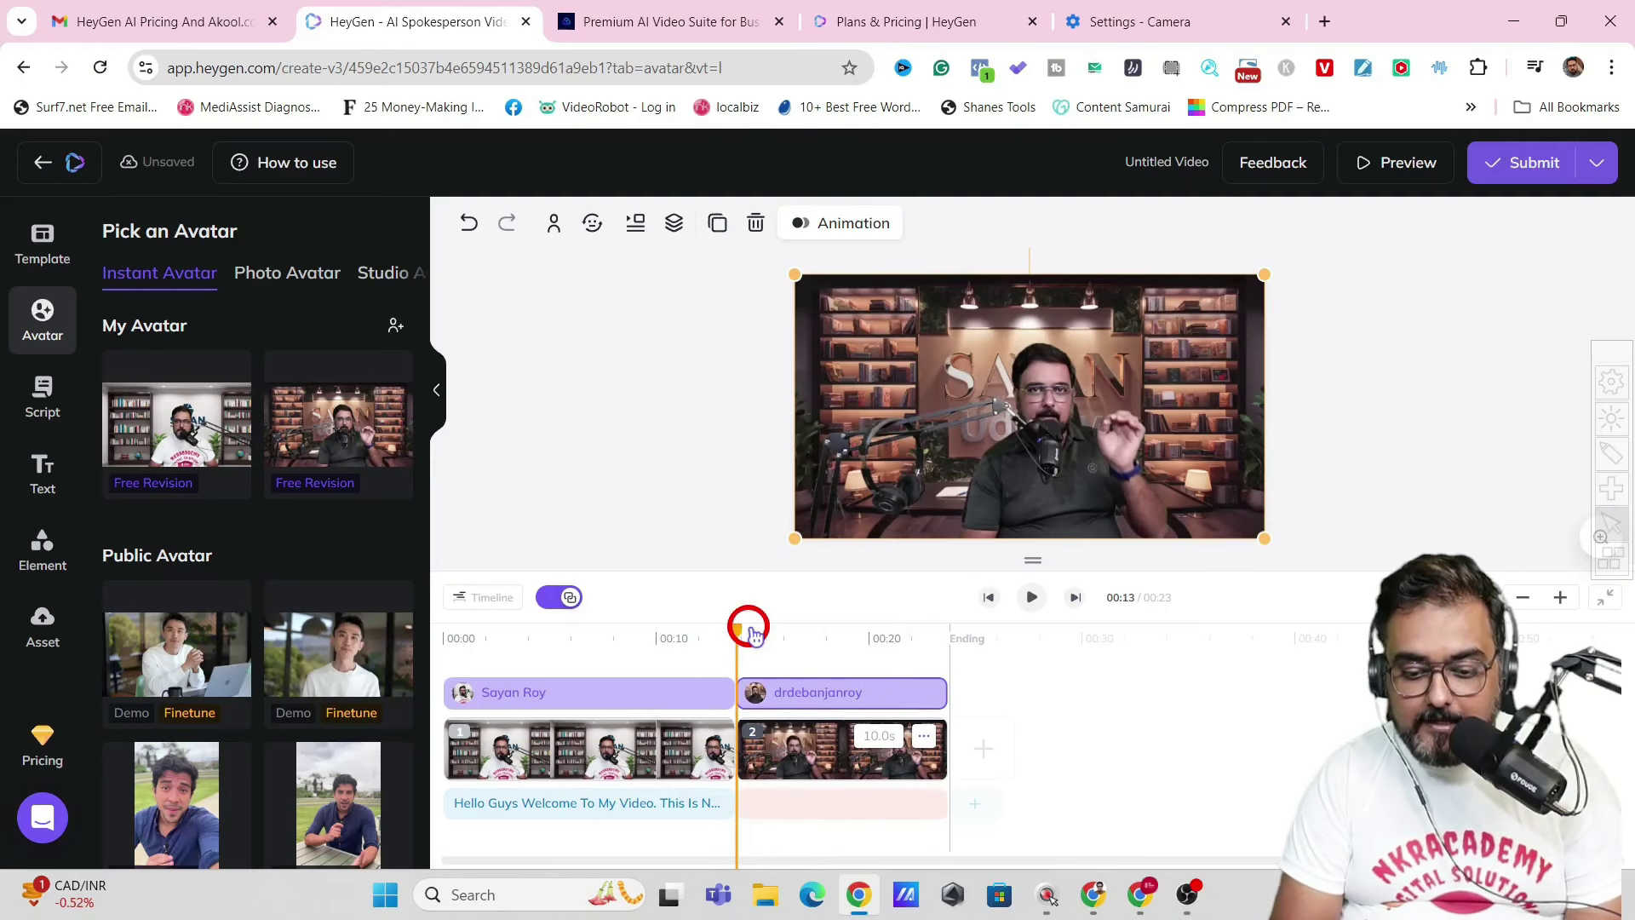
# - Enter "This AI Clone Avatar Can Create Videos Seating In Front Of A Computer," as the second scene's script and play its voice preview
pyautogui.click(47, 394)
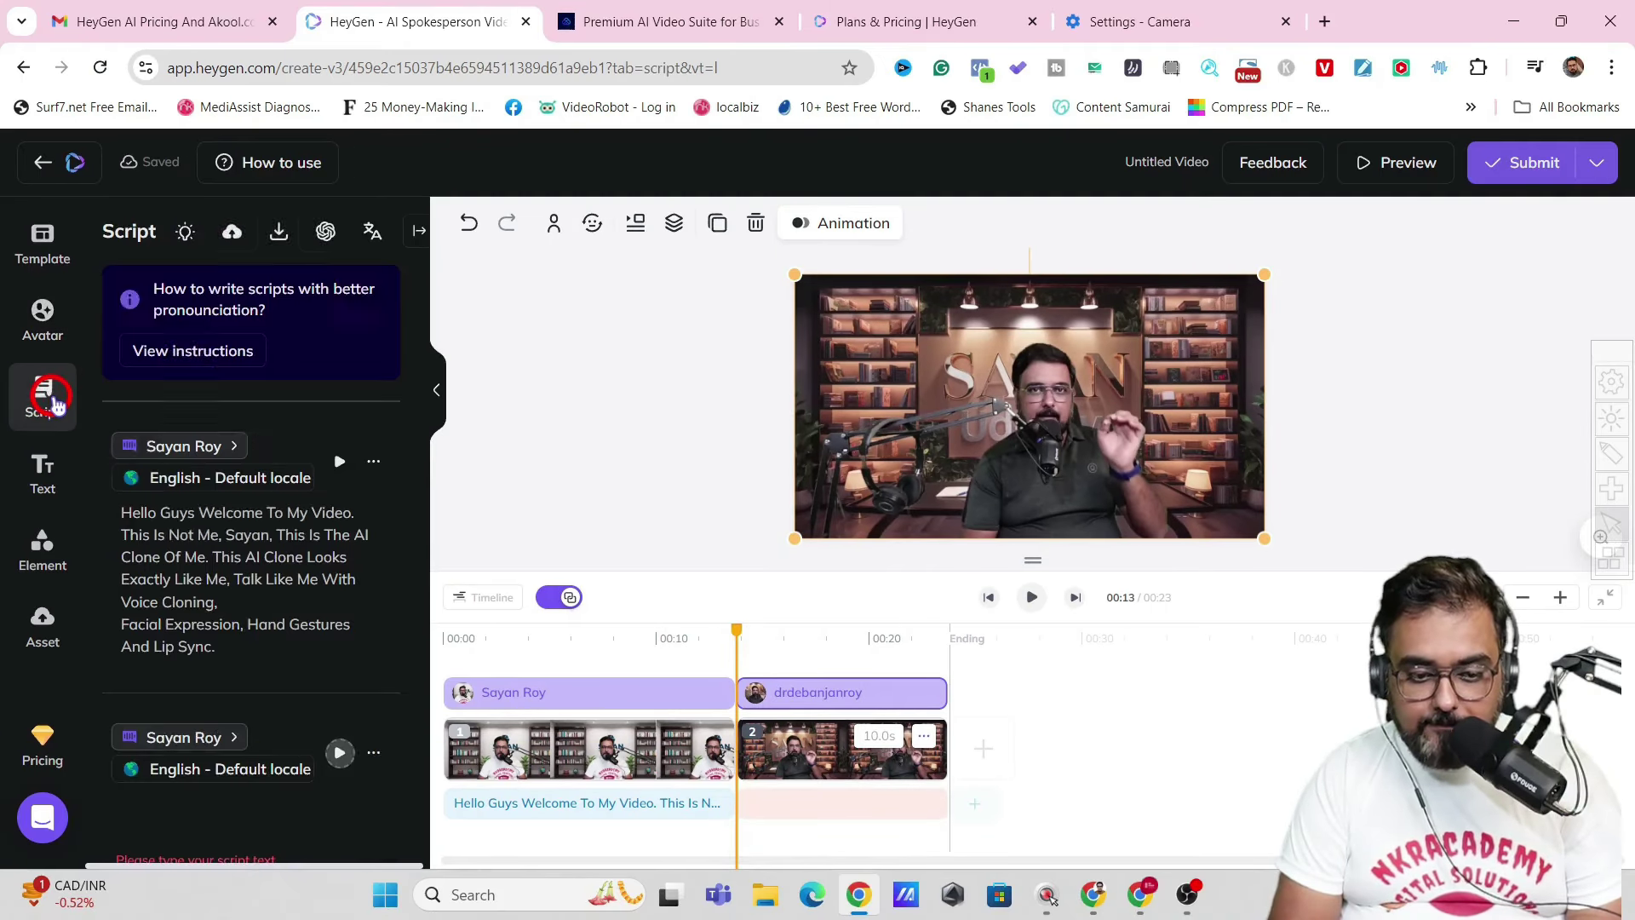
pyautogui.click(267, 792)
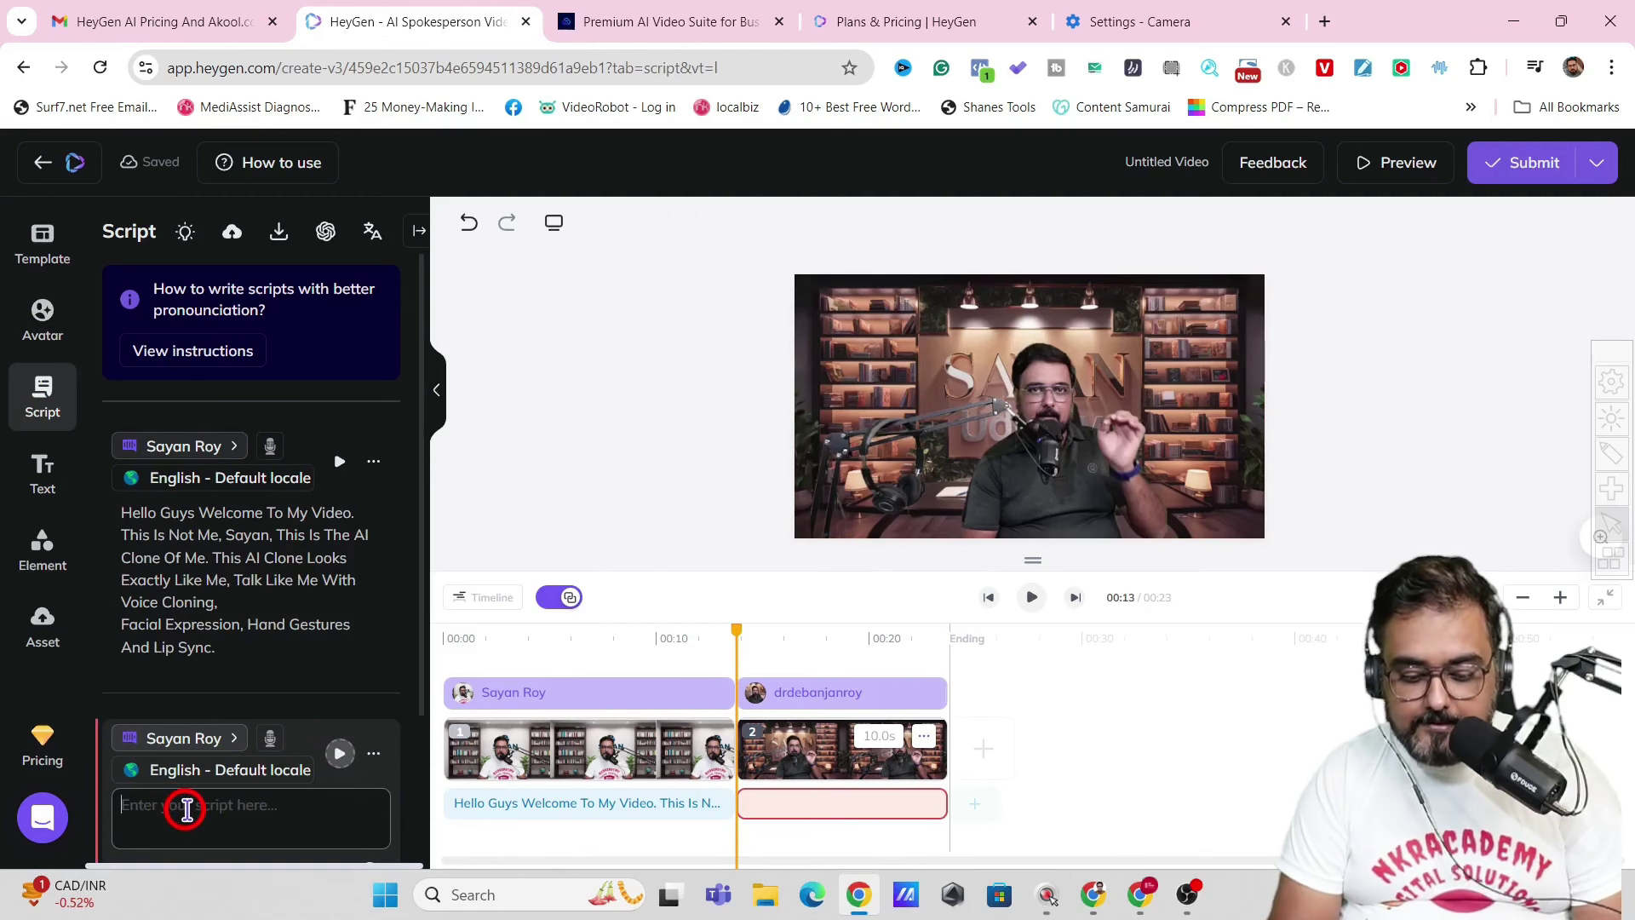
pyautogui.write('This AI Clone Avatar Can Create Videos Seating In Front Of A Computer,')
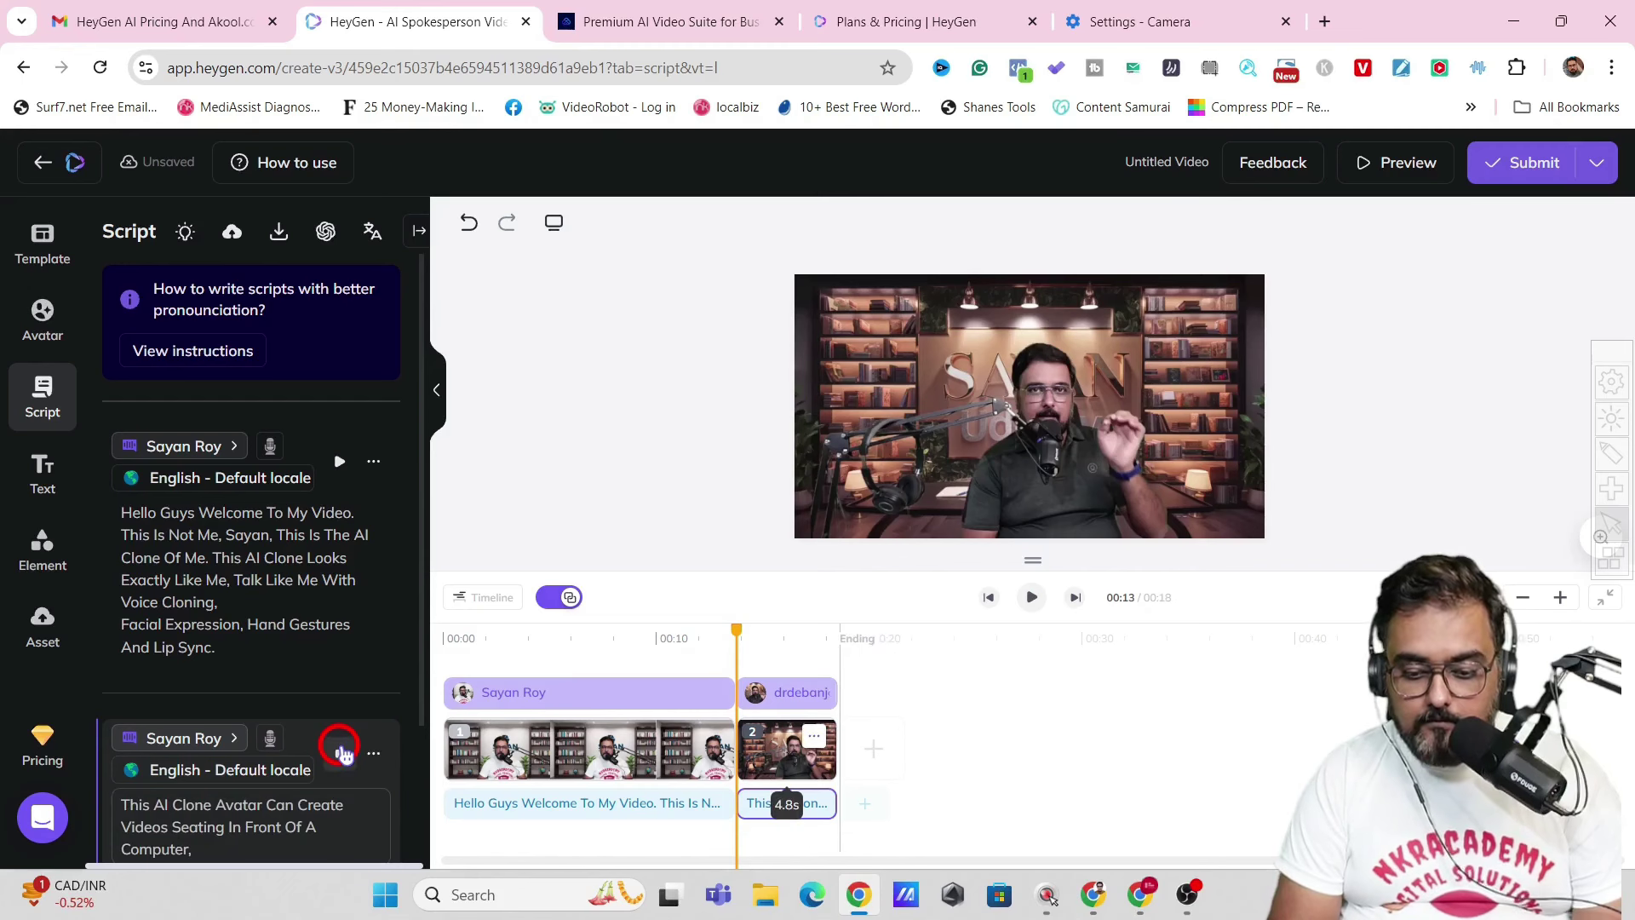
pyautogui.click(342, 754)
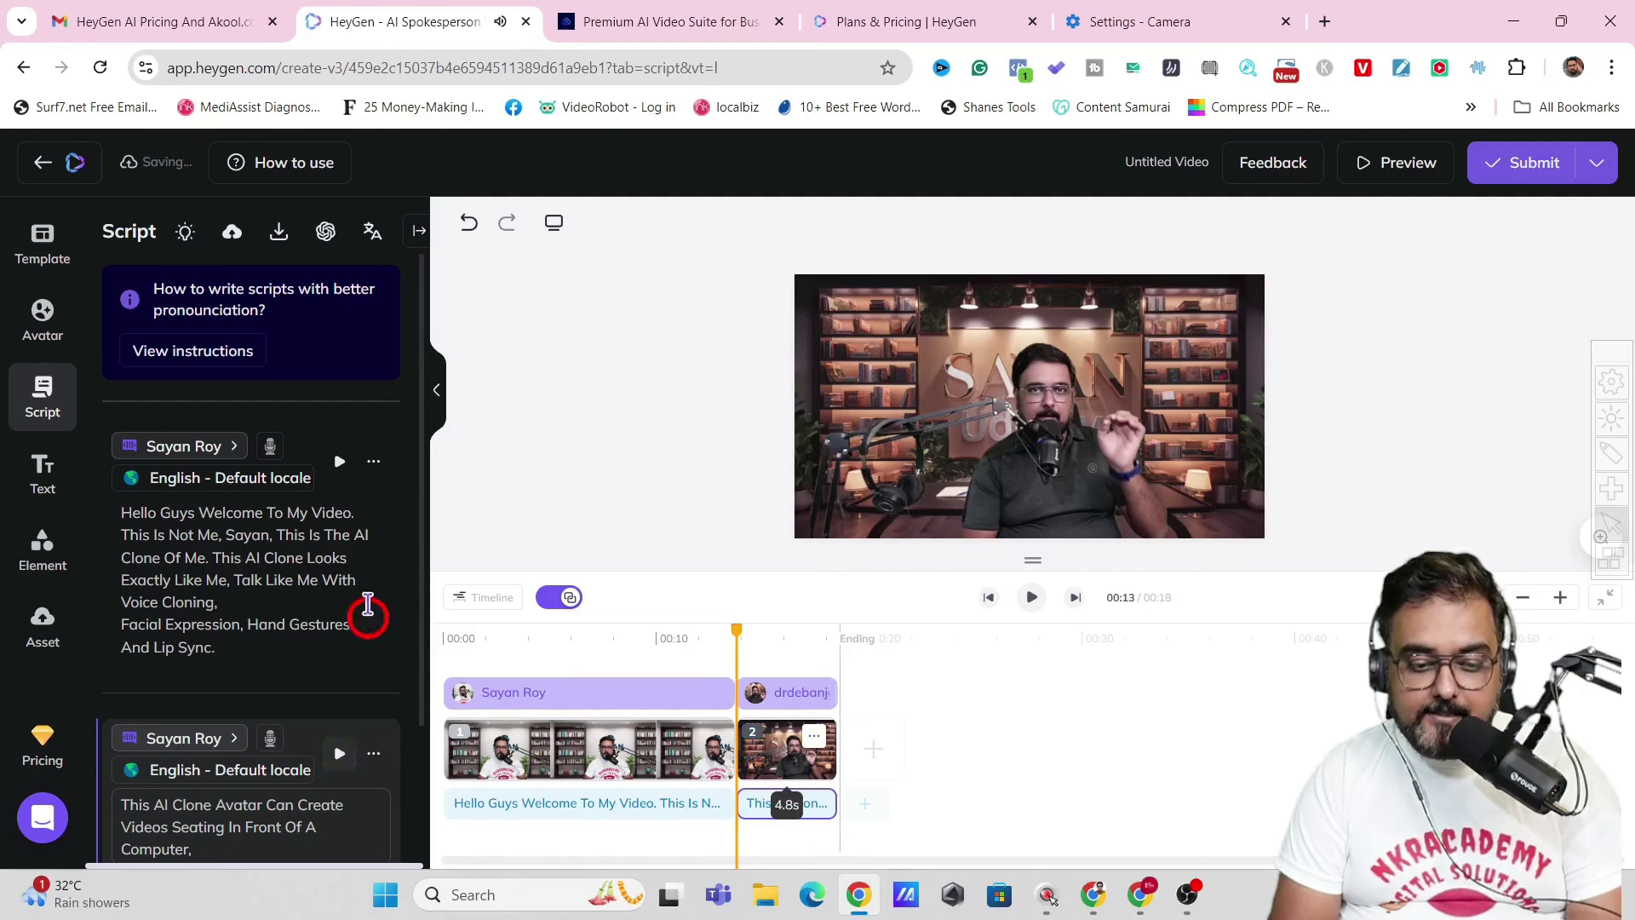
pyautogui.click(47, 315)
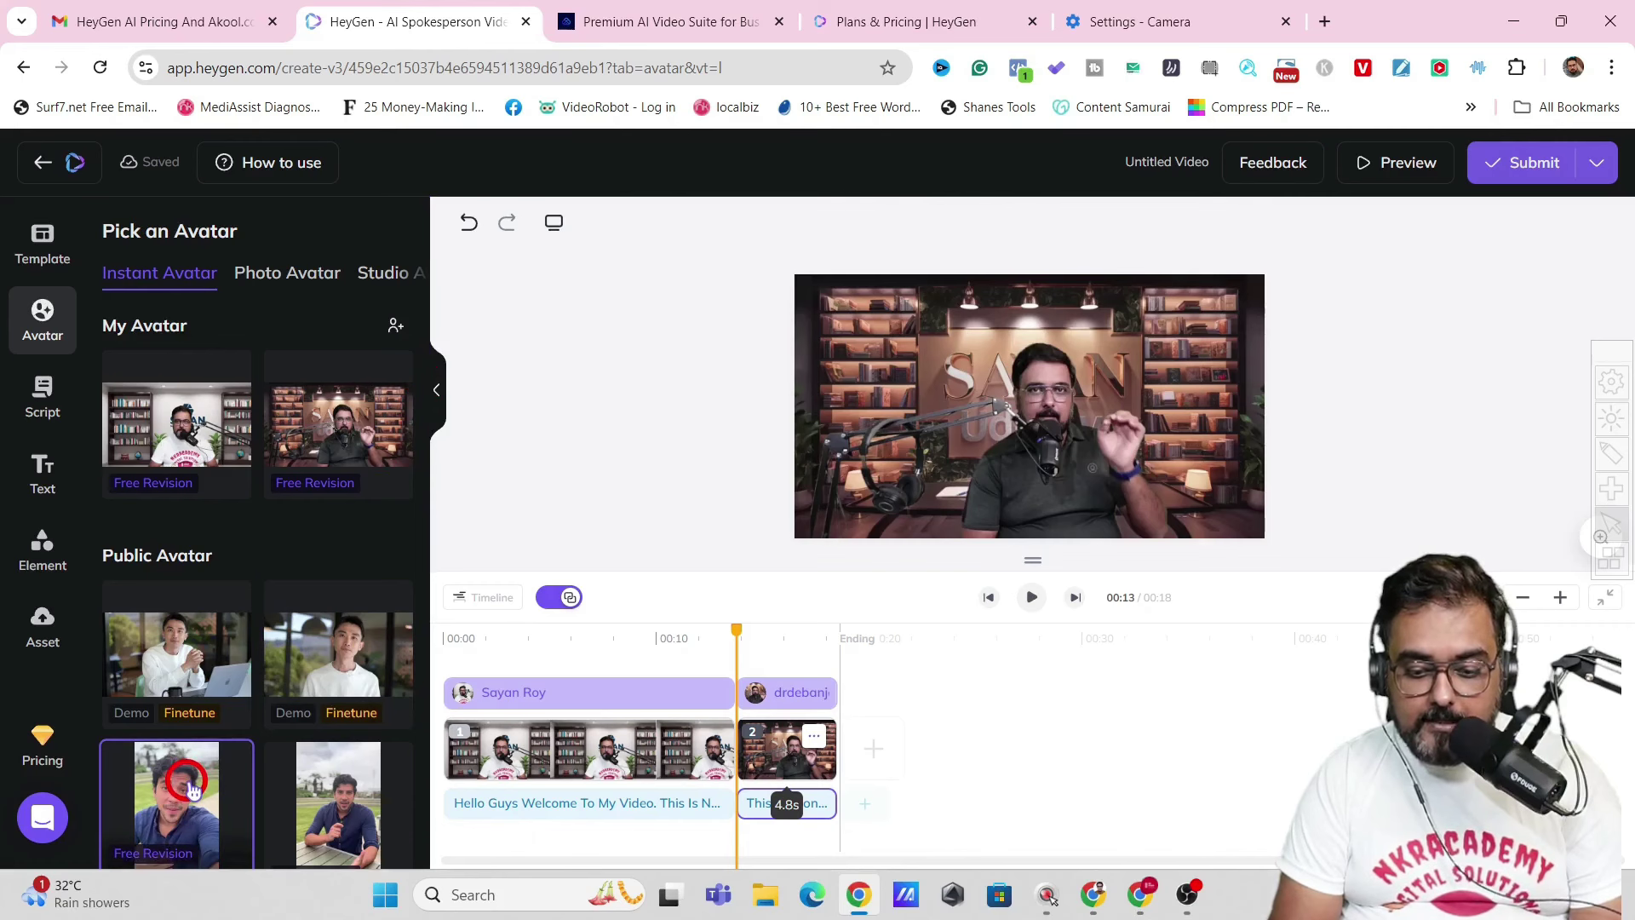
pyautogui.click(192, 790)
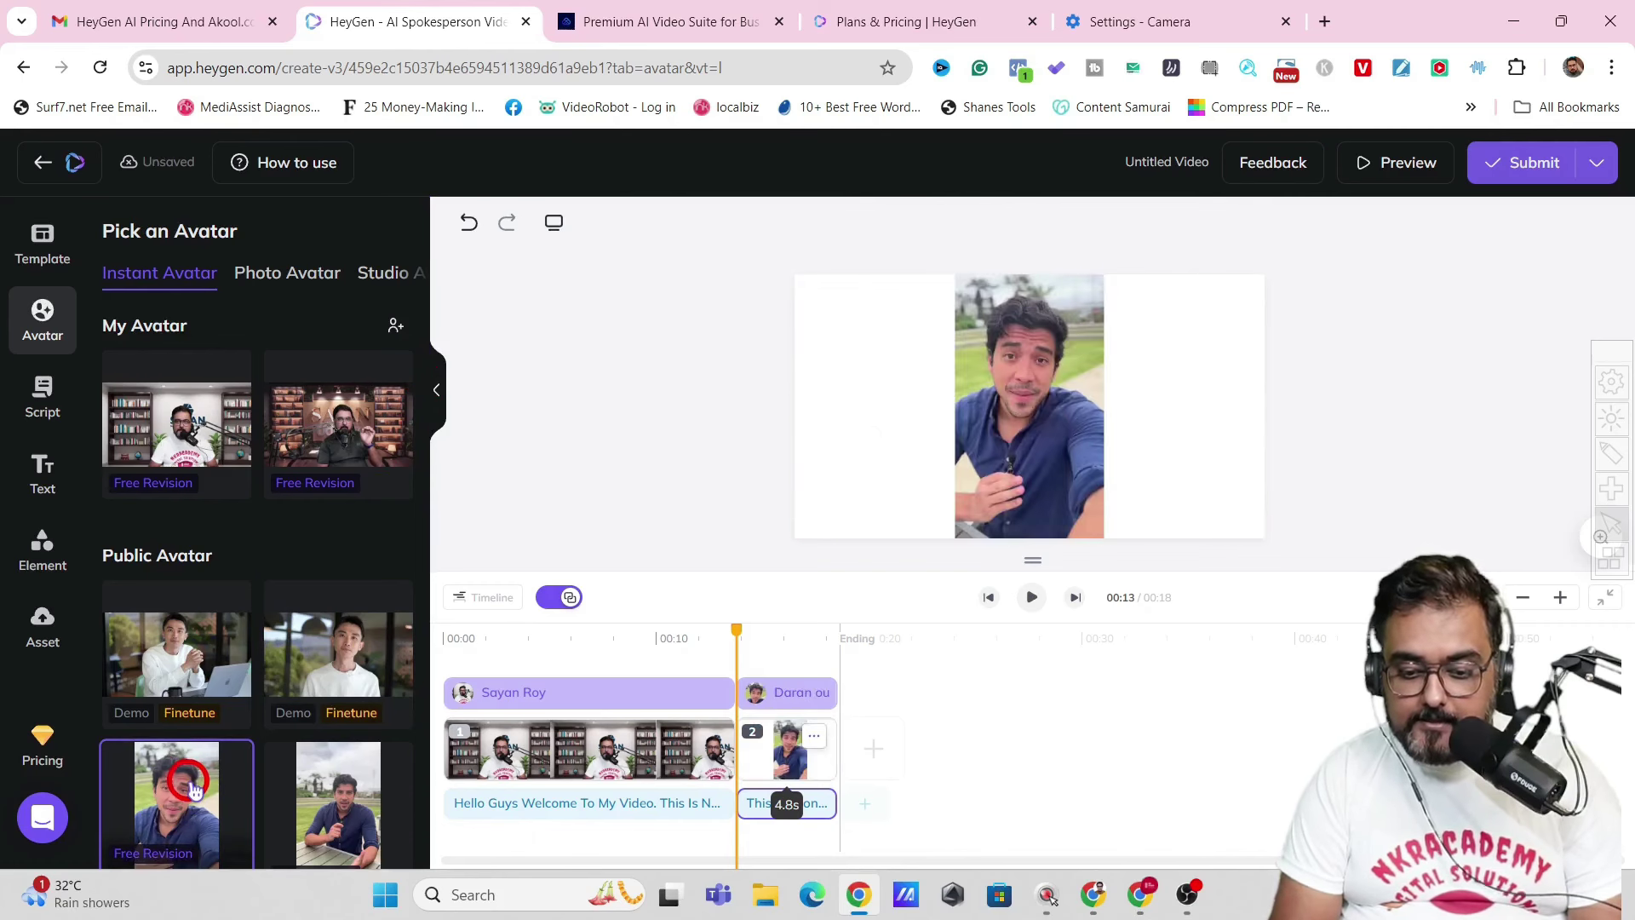
pyautogui.hotkey('ctrl', 'z')
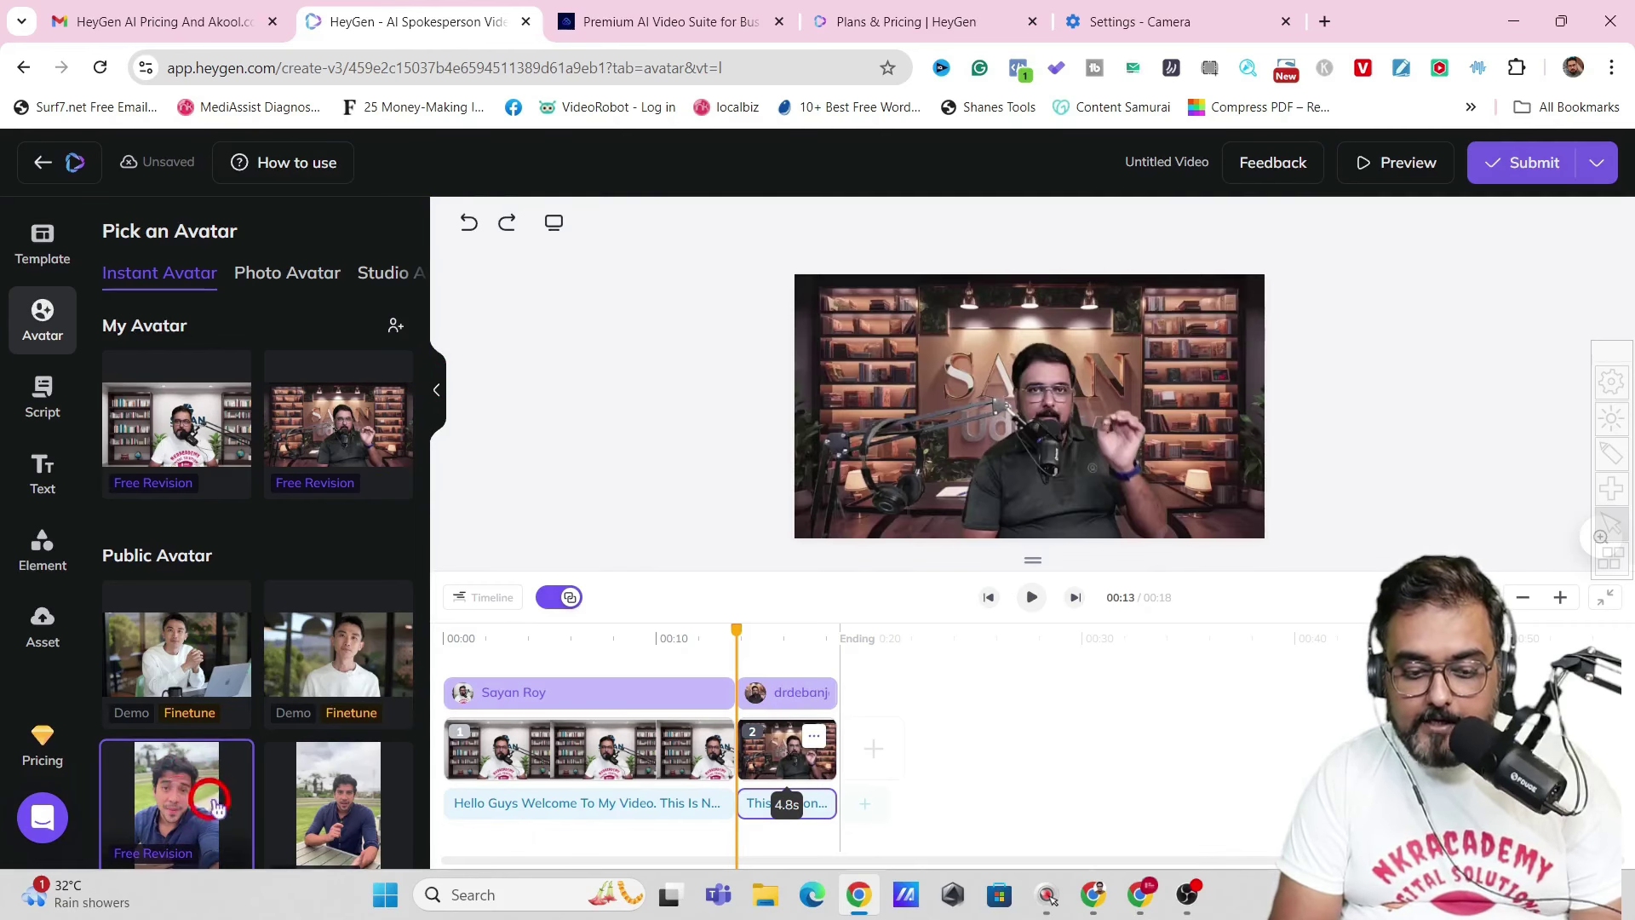
# - Add a third scene with the public outdoor avatar in a blue shirt and add a script section to it
pyautogui.click(868, 747)
pyautogui.click(120, 826)
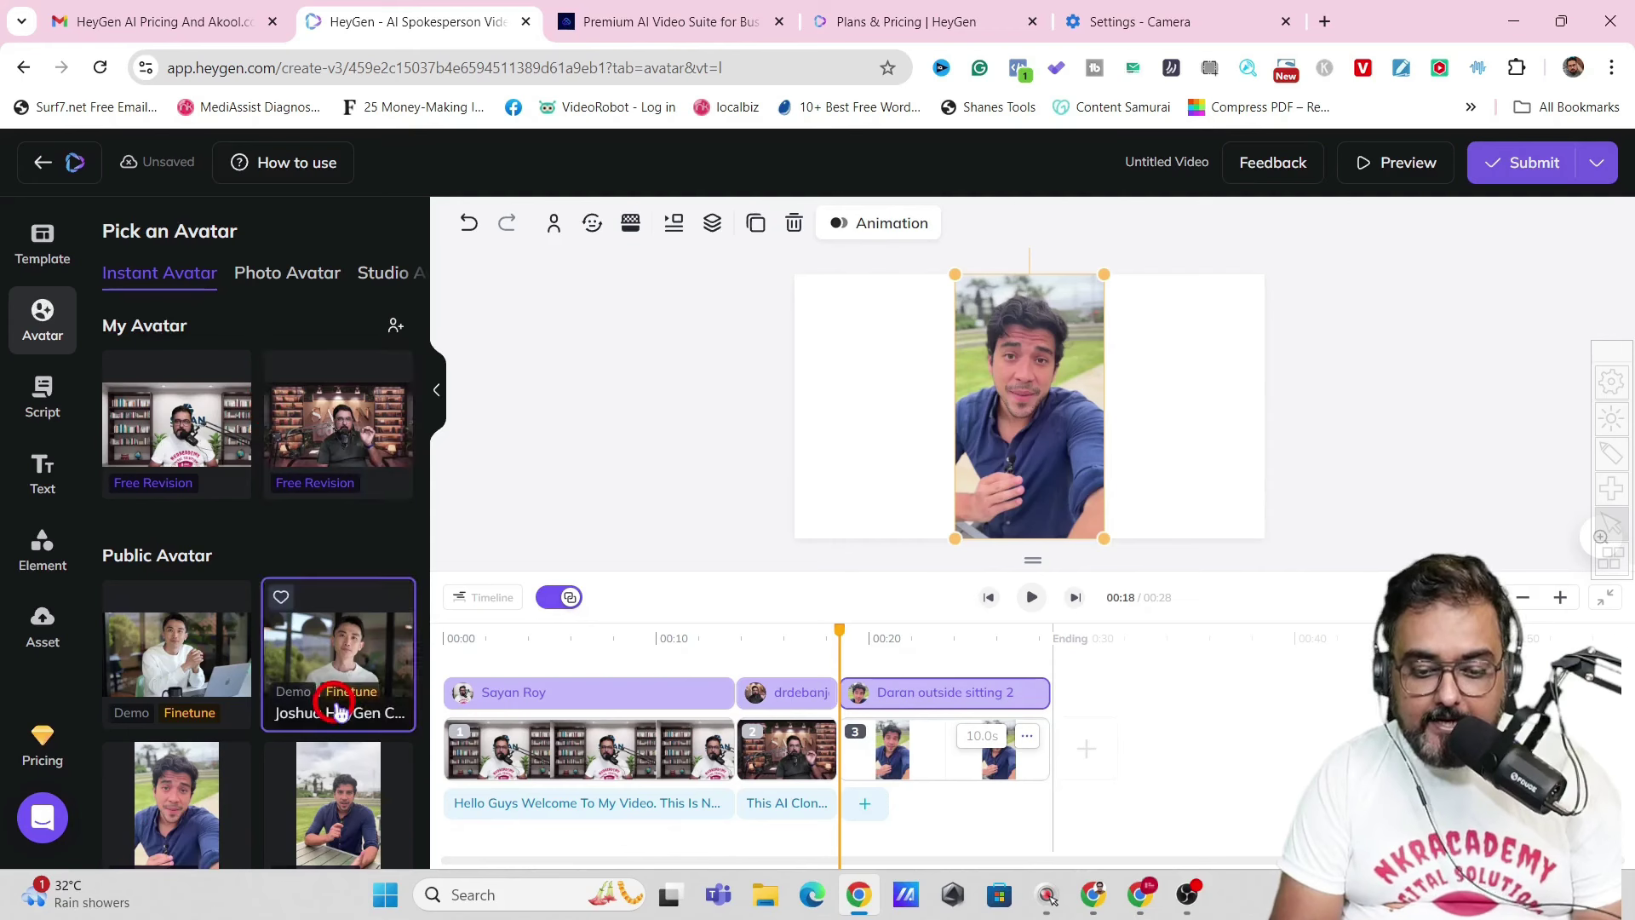
pyautogui.click(858, 805)
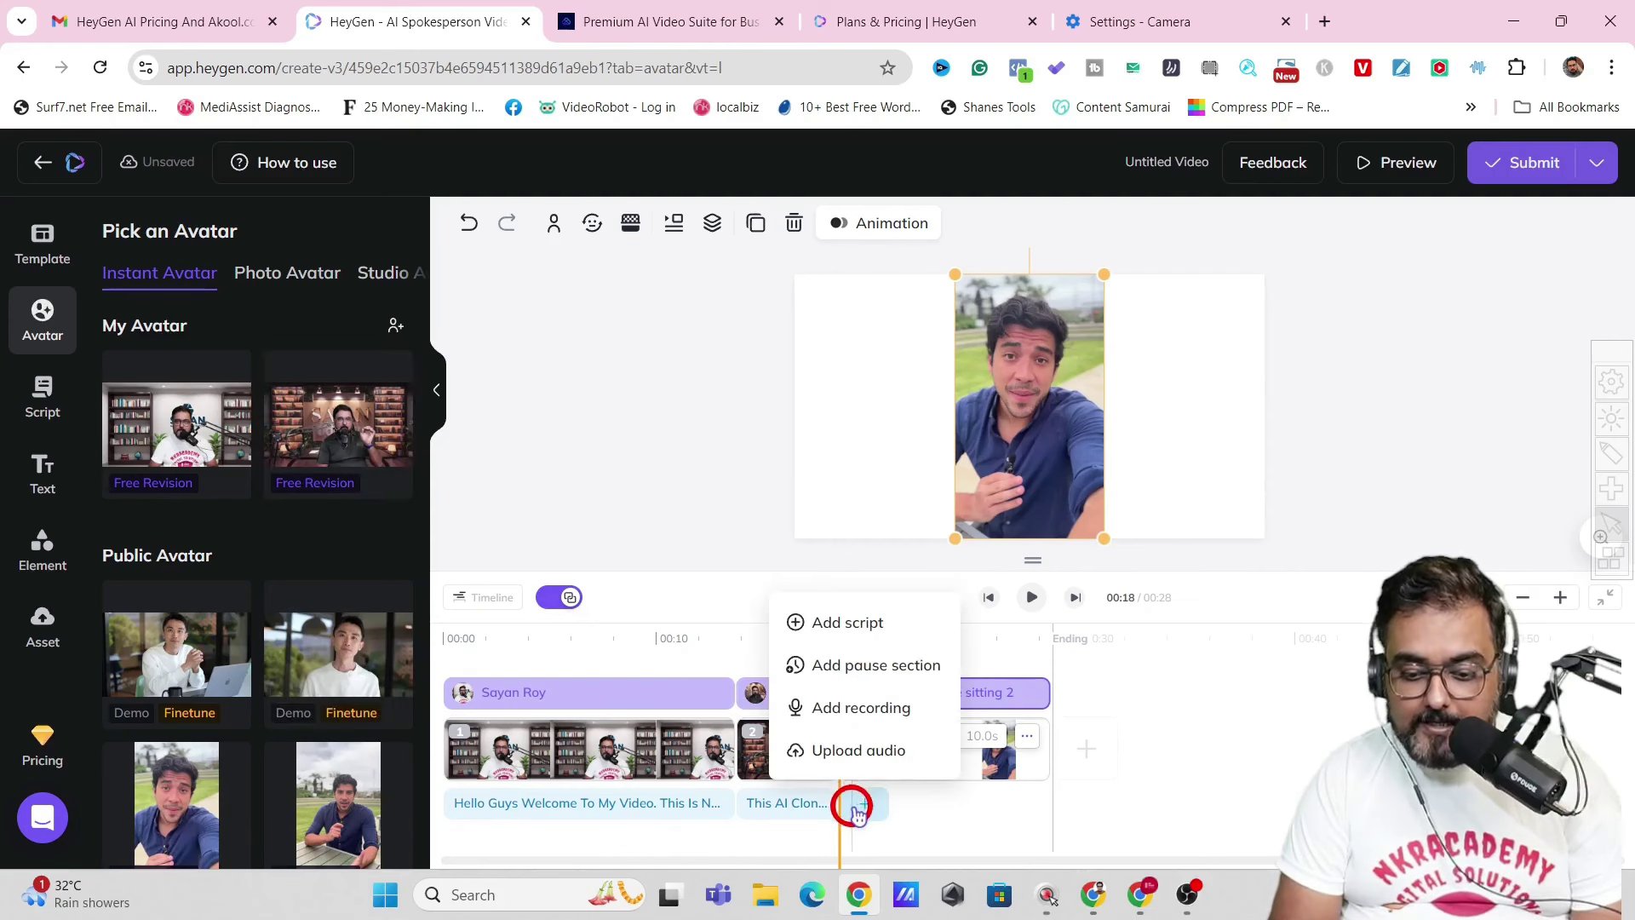
pyautogui.click(854, 625)
# - Enter the third scene's script: "While Walking In A Park Like This, While Driving A Car Like This Or While Seating Inside A Luxury Hotel Room Like This."
pyautogui.click(43, 393)
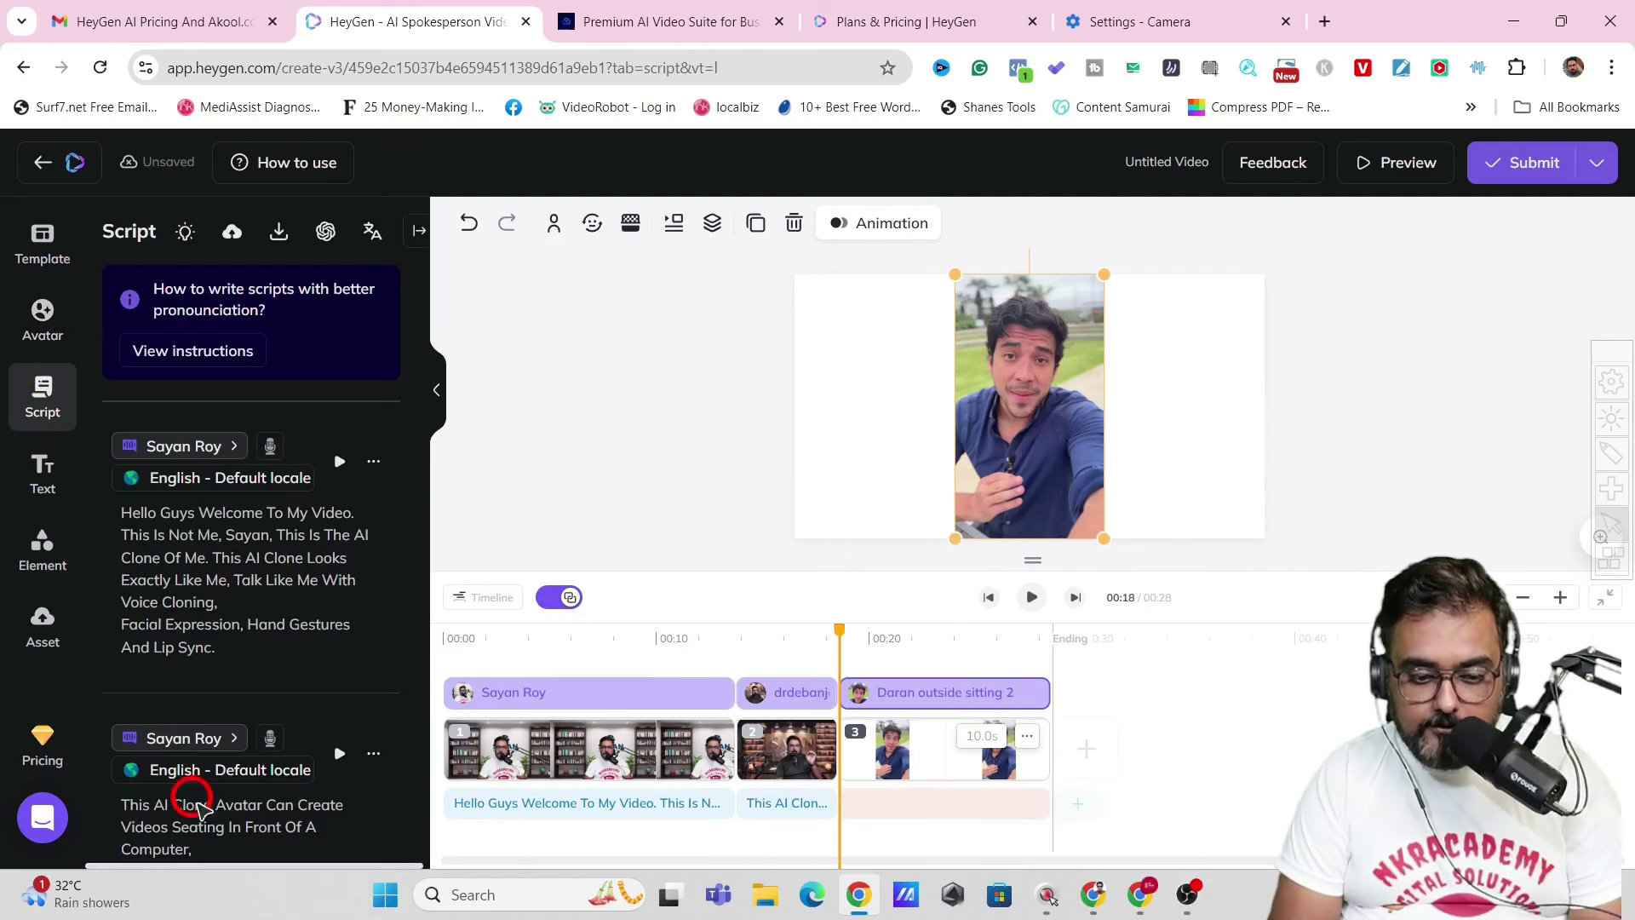
pyautogui.moveTo(423, 583); pyautogui.dragTo(417, 770)
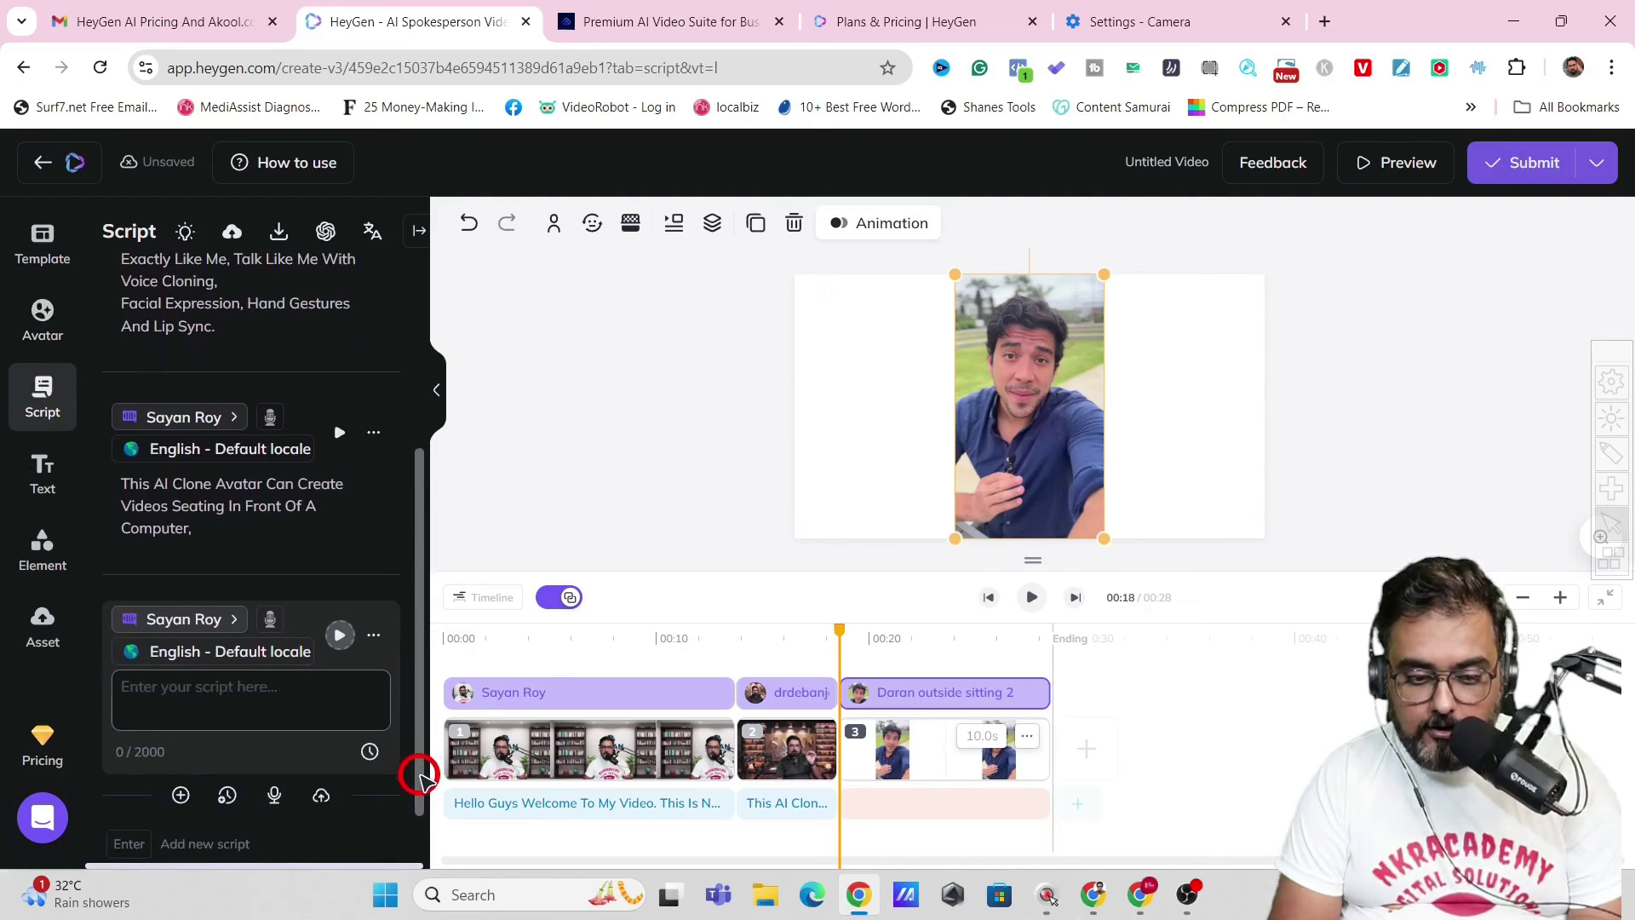
pyautogui.click(156, 674)
pyautogui.write('While Walking In A Park Like This, While Driving A Car Like This Or While Seating Inside A Luxury Hotel Room Like This,')
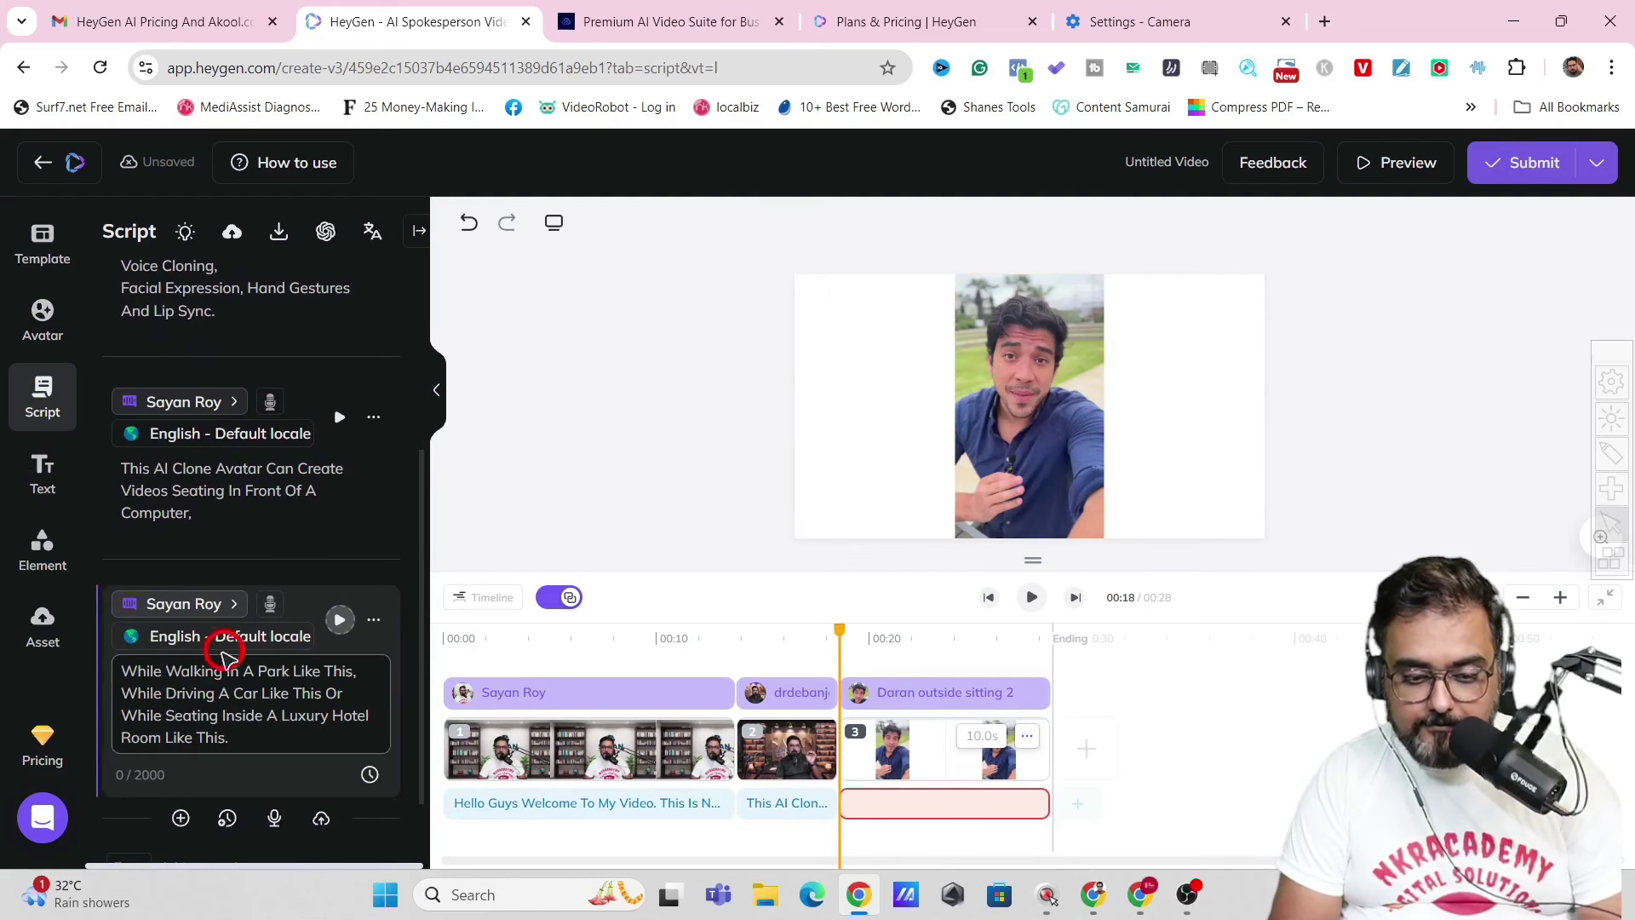
# - Play the third scene's voice preview and look through the available text styles, elements and assets
pyautogui.click(338, 619)
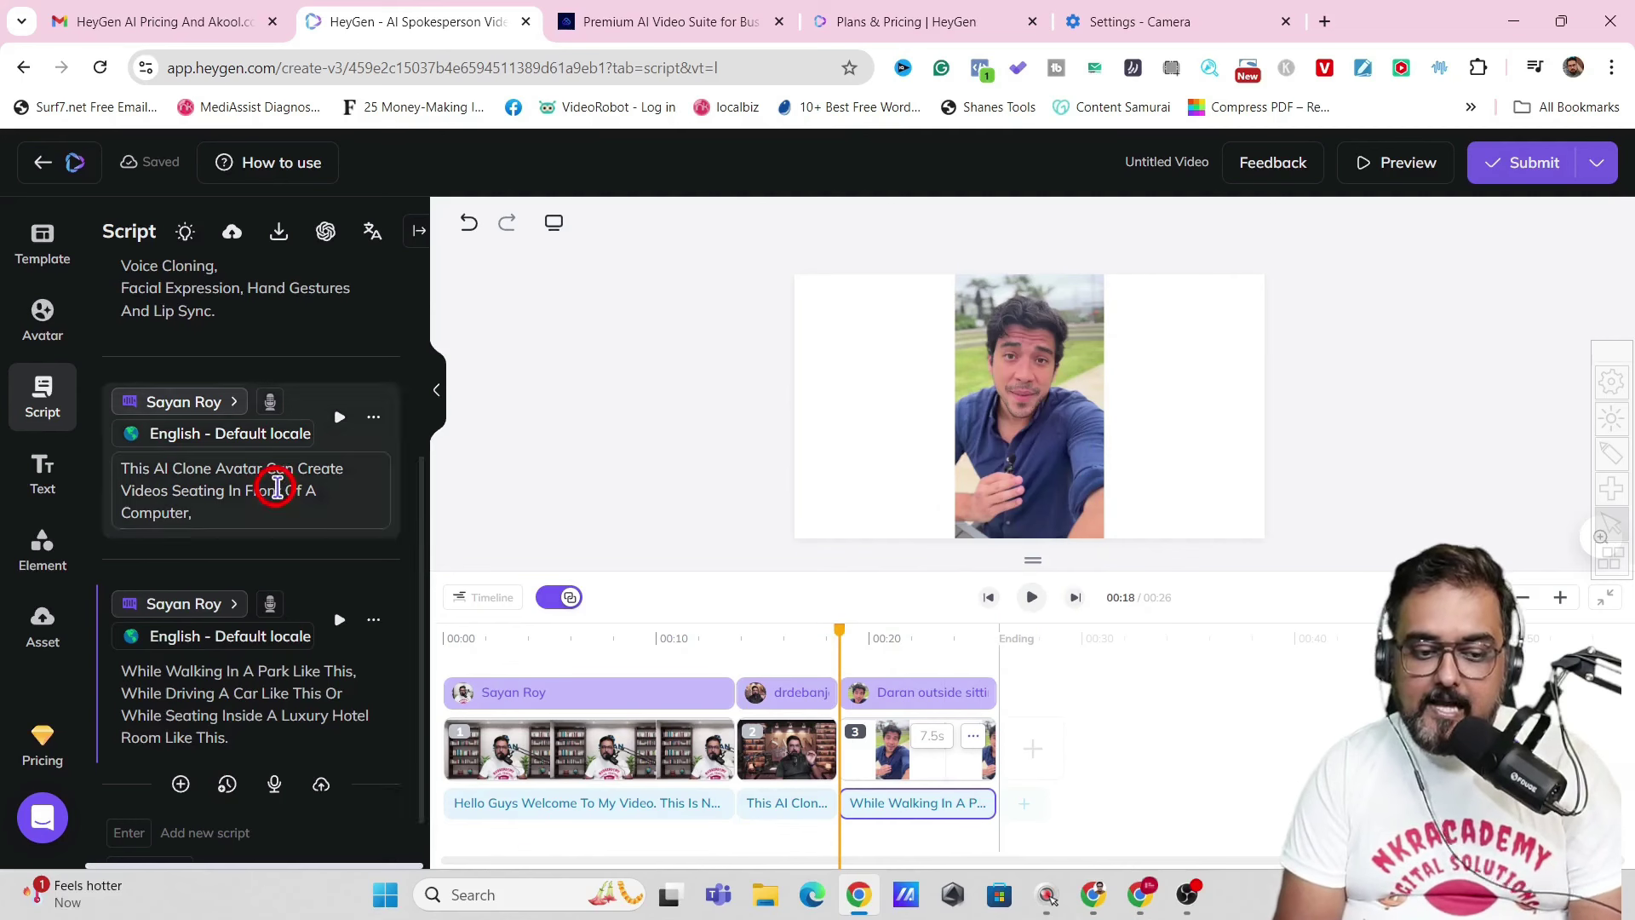
pyautogui.click(45, 465)
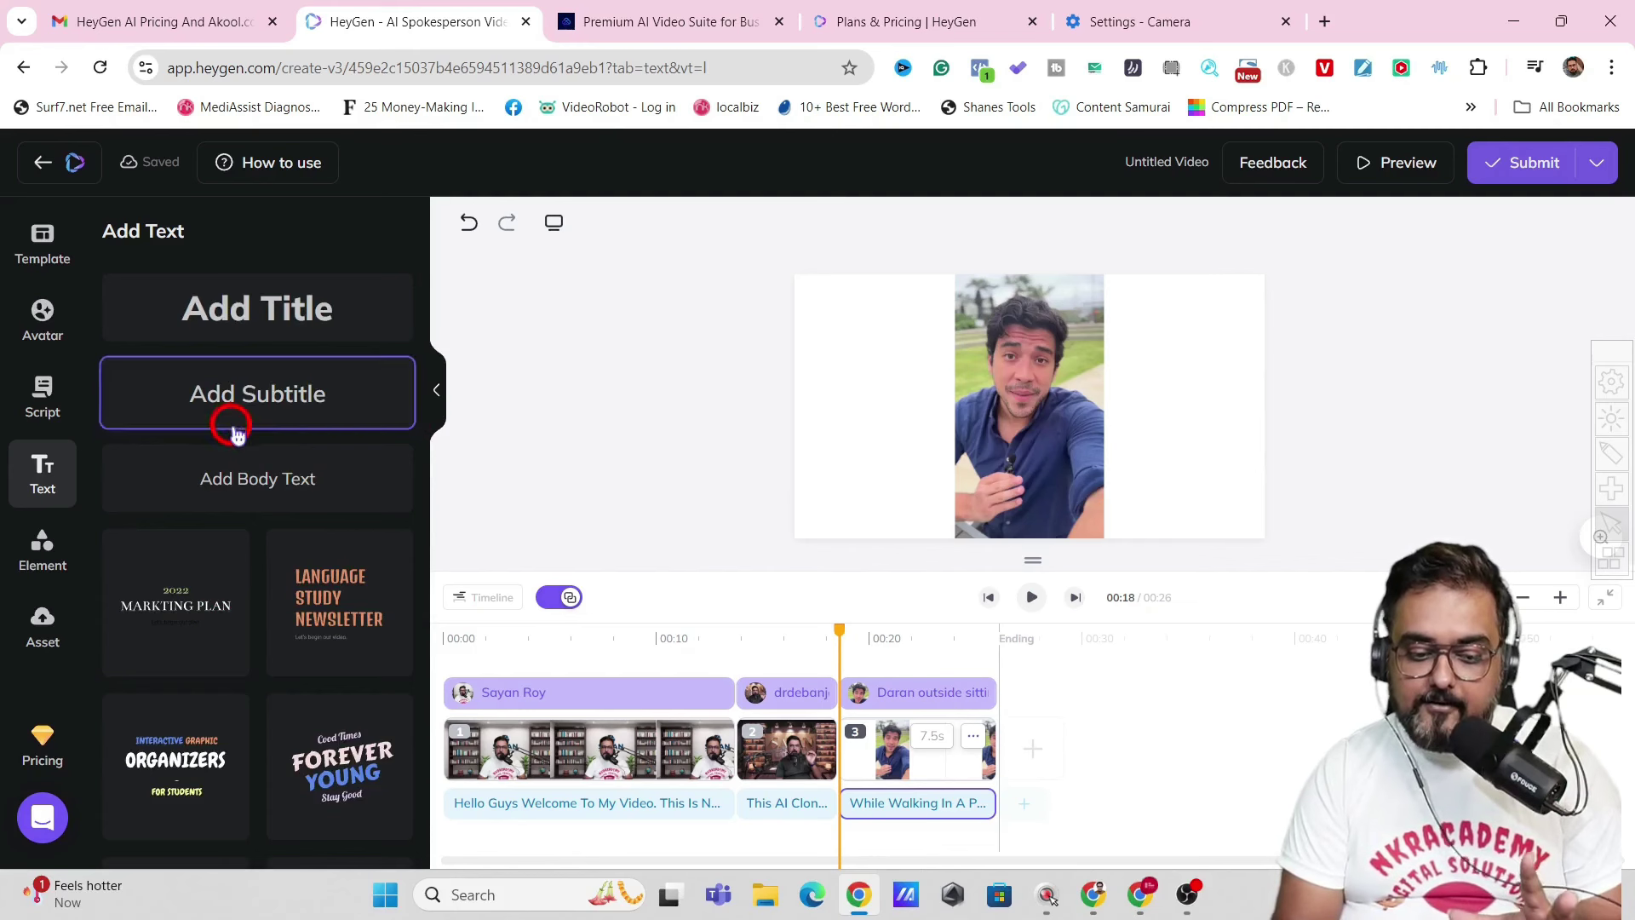
pyautogui.click(42, 545)
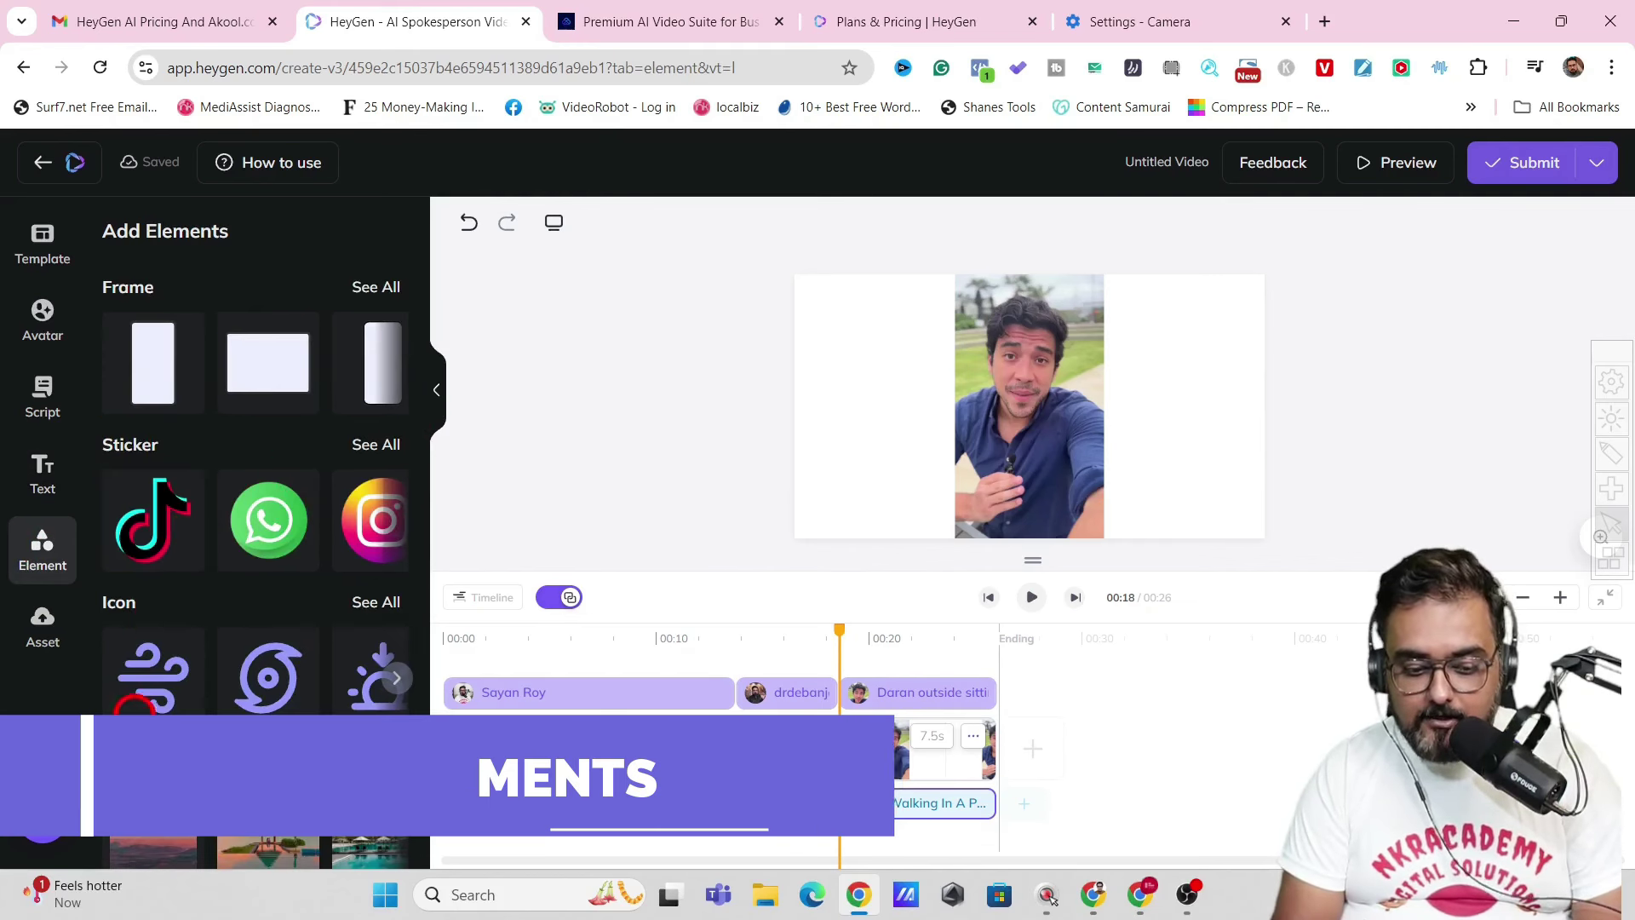
pyautogui.click(54, 644)
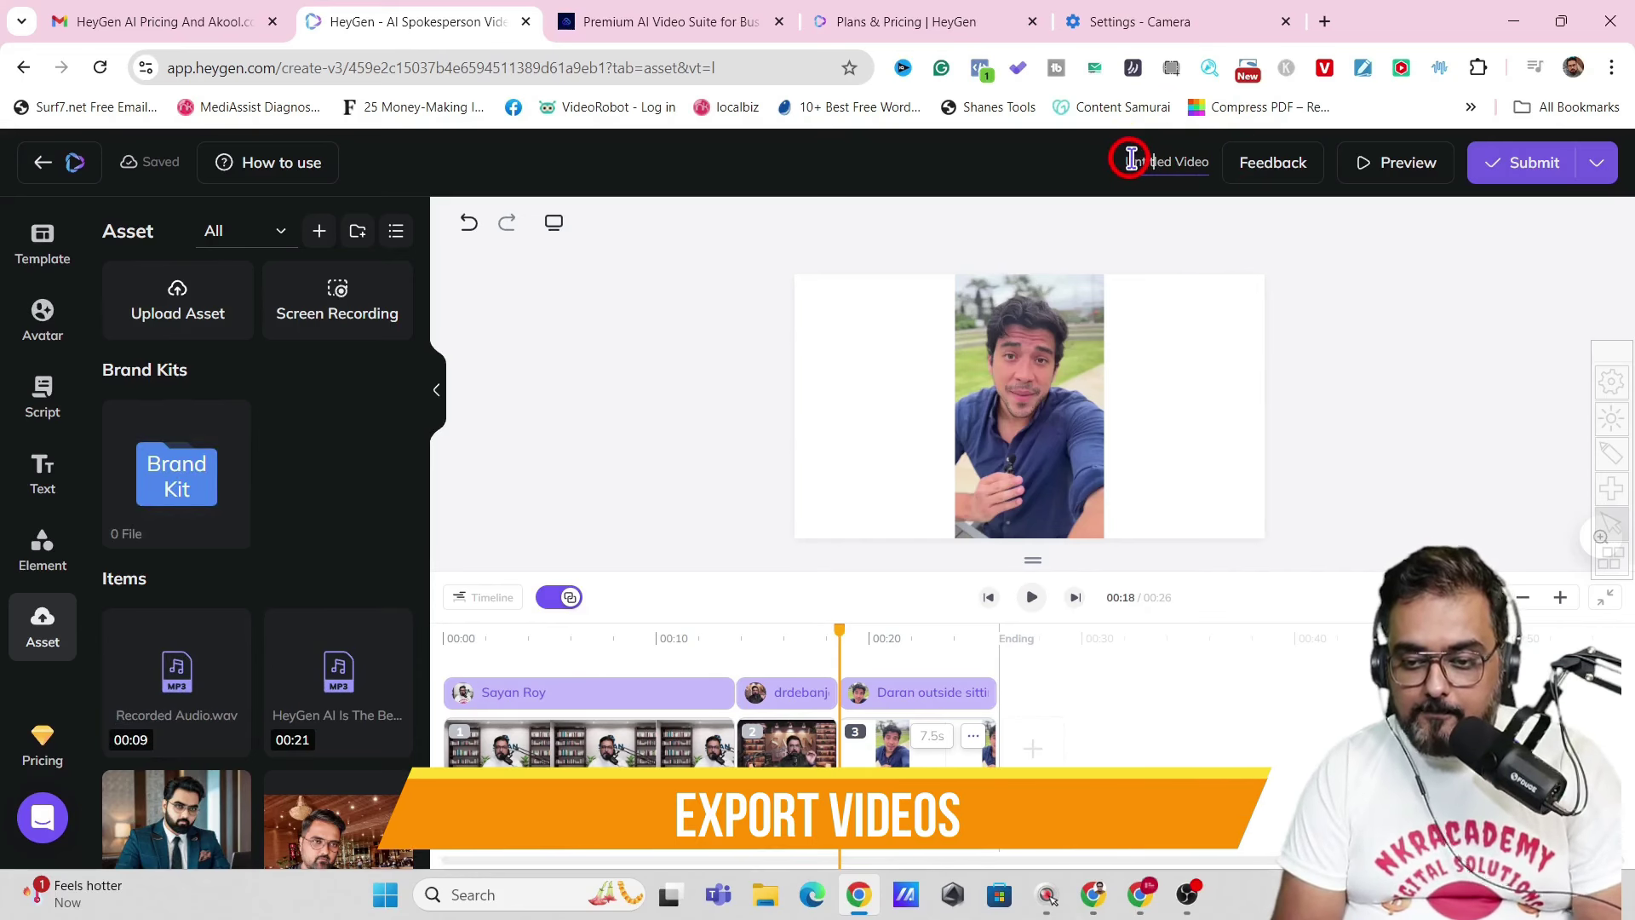
# - Submit the three-scene video for rendering under the name "partial intro"
pyautogui.click(1514, 162)
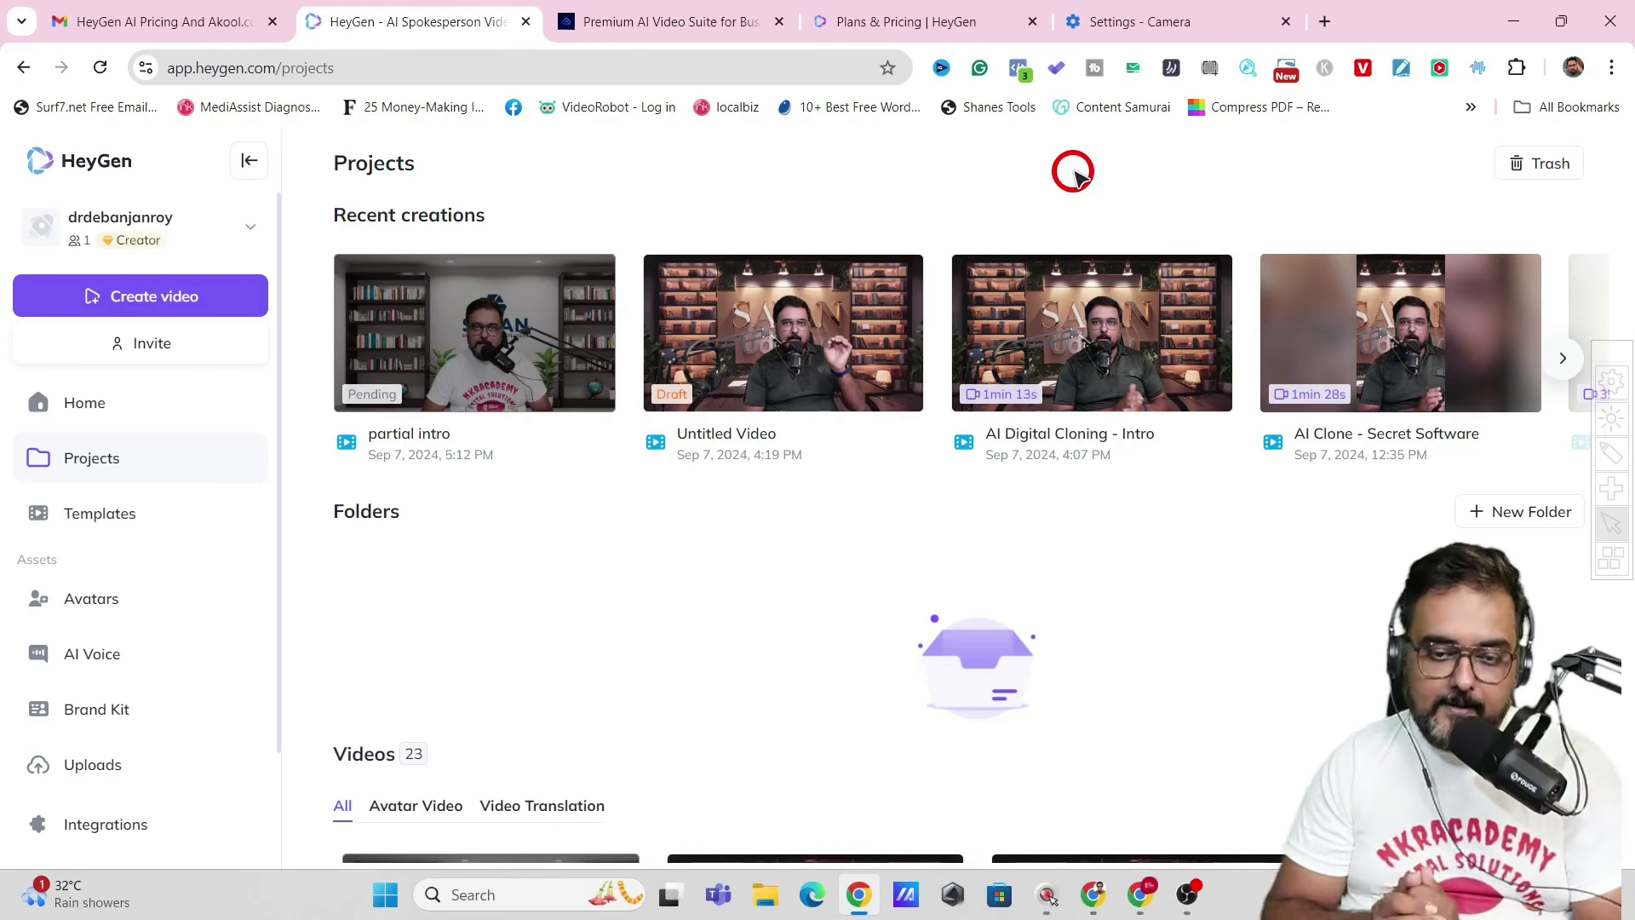
# - Open HeyGen's public pricing page and examine the Free plan's Instant Avatar allowance, monthly video limit and maximum video length
pyautogui.click(837, 22)
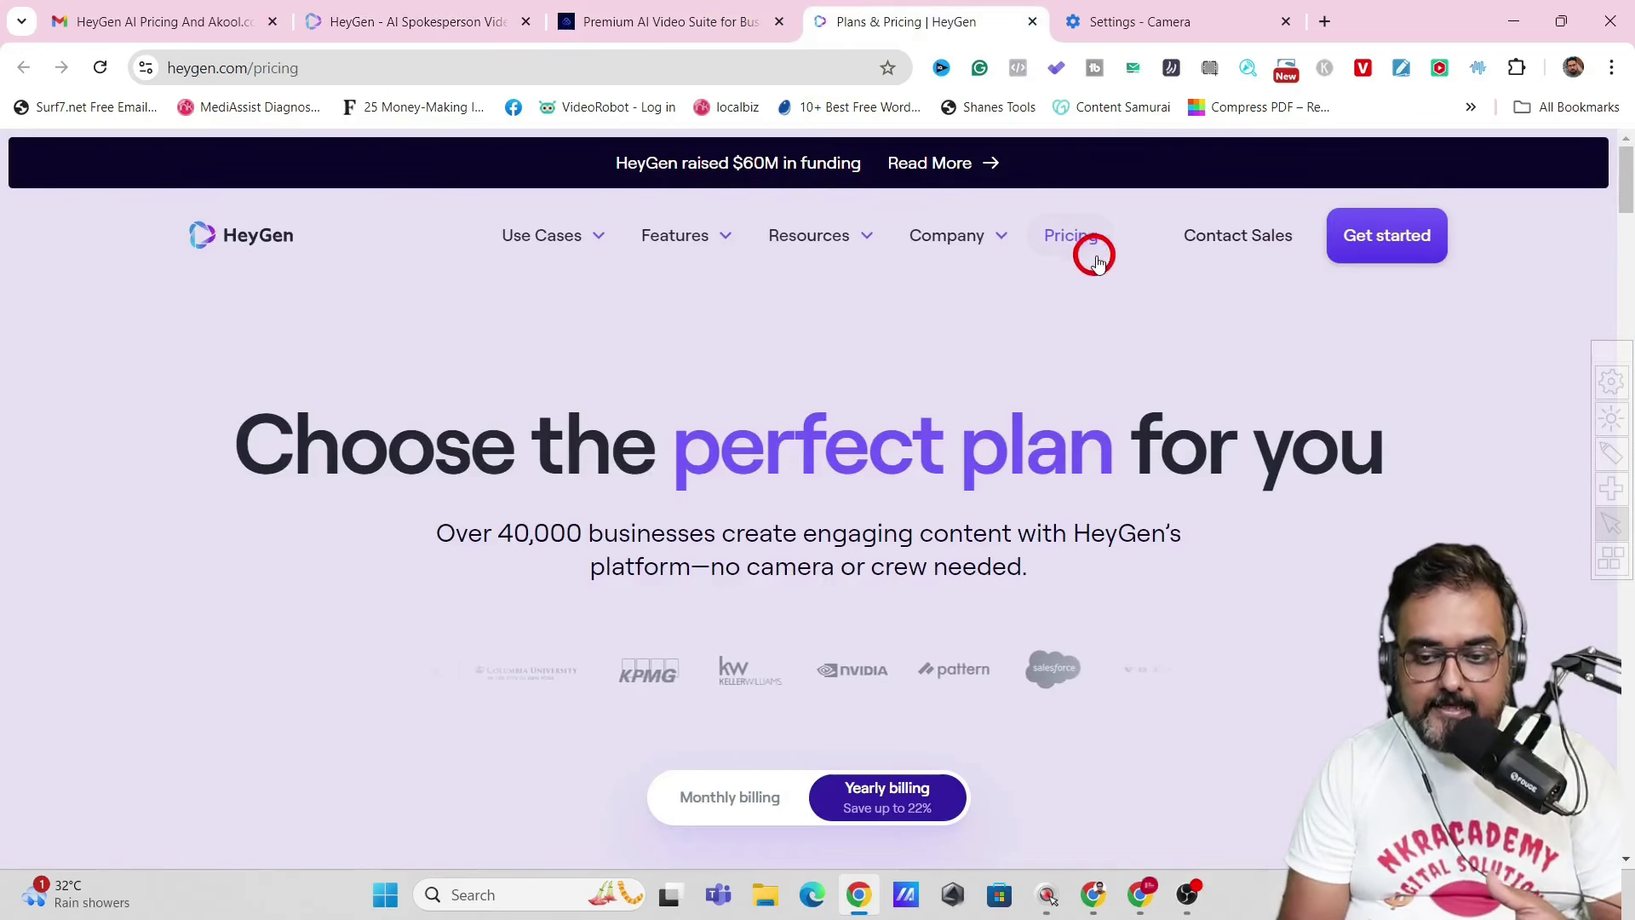
pyautogui.scroll(-8, 1626, 194)
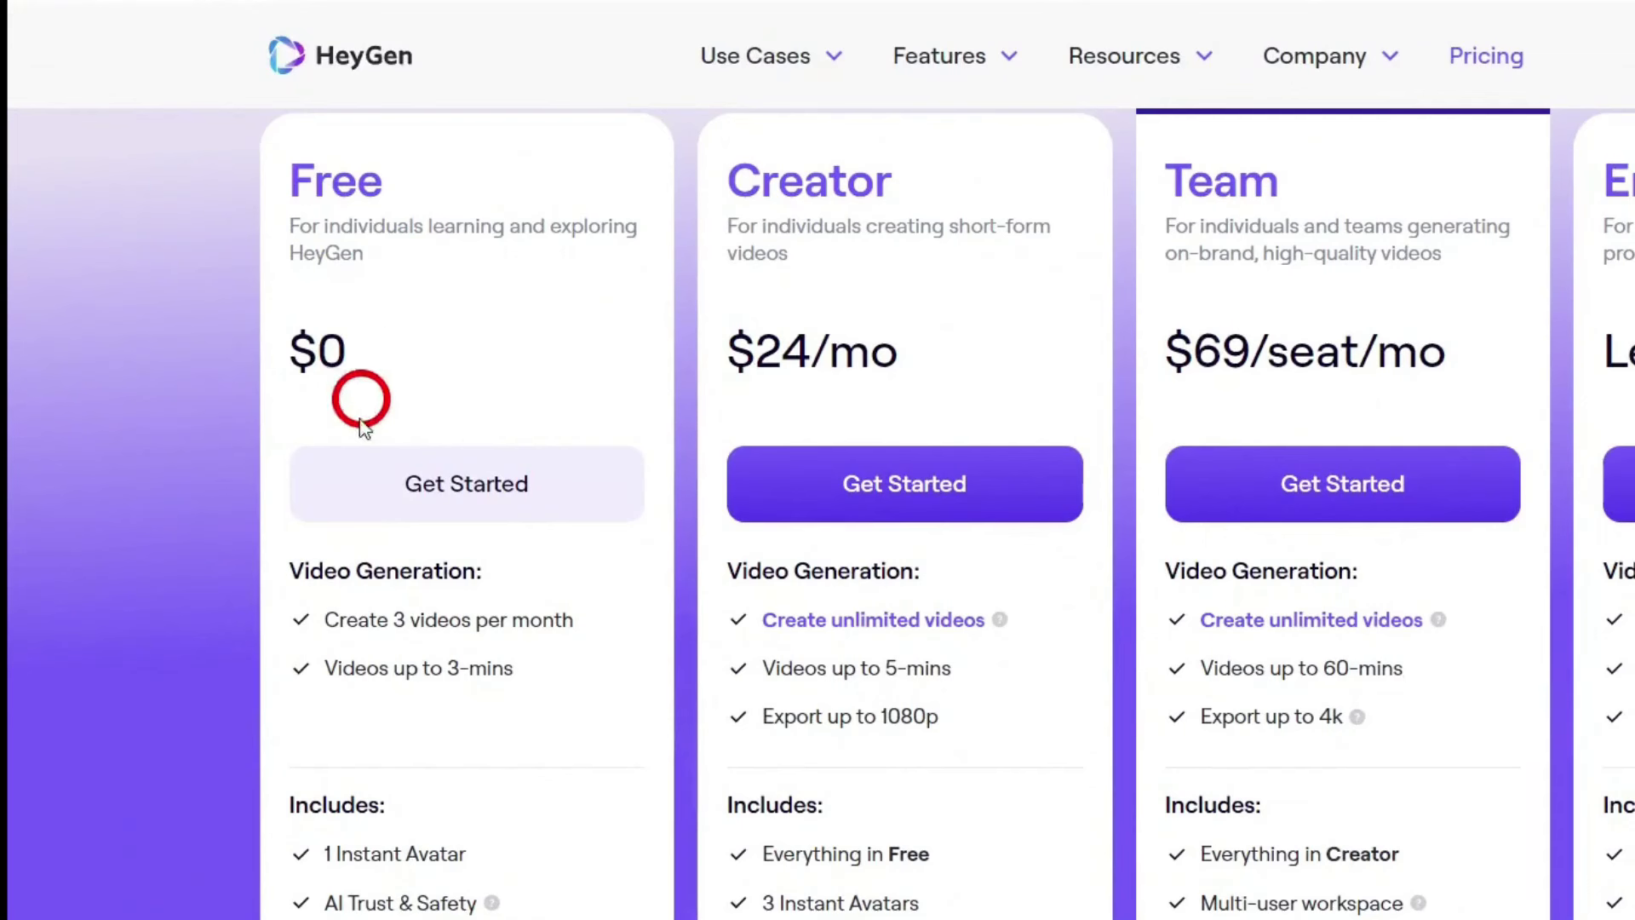
pyautogui.moveTo(315, 880); pyautogui.dragTo(485, 848)
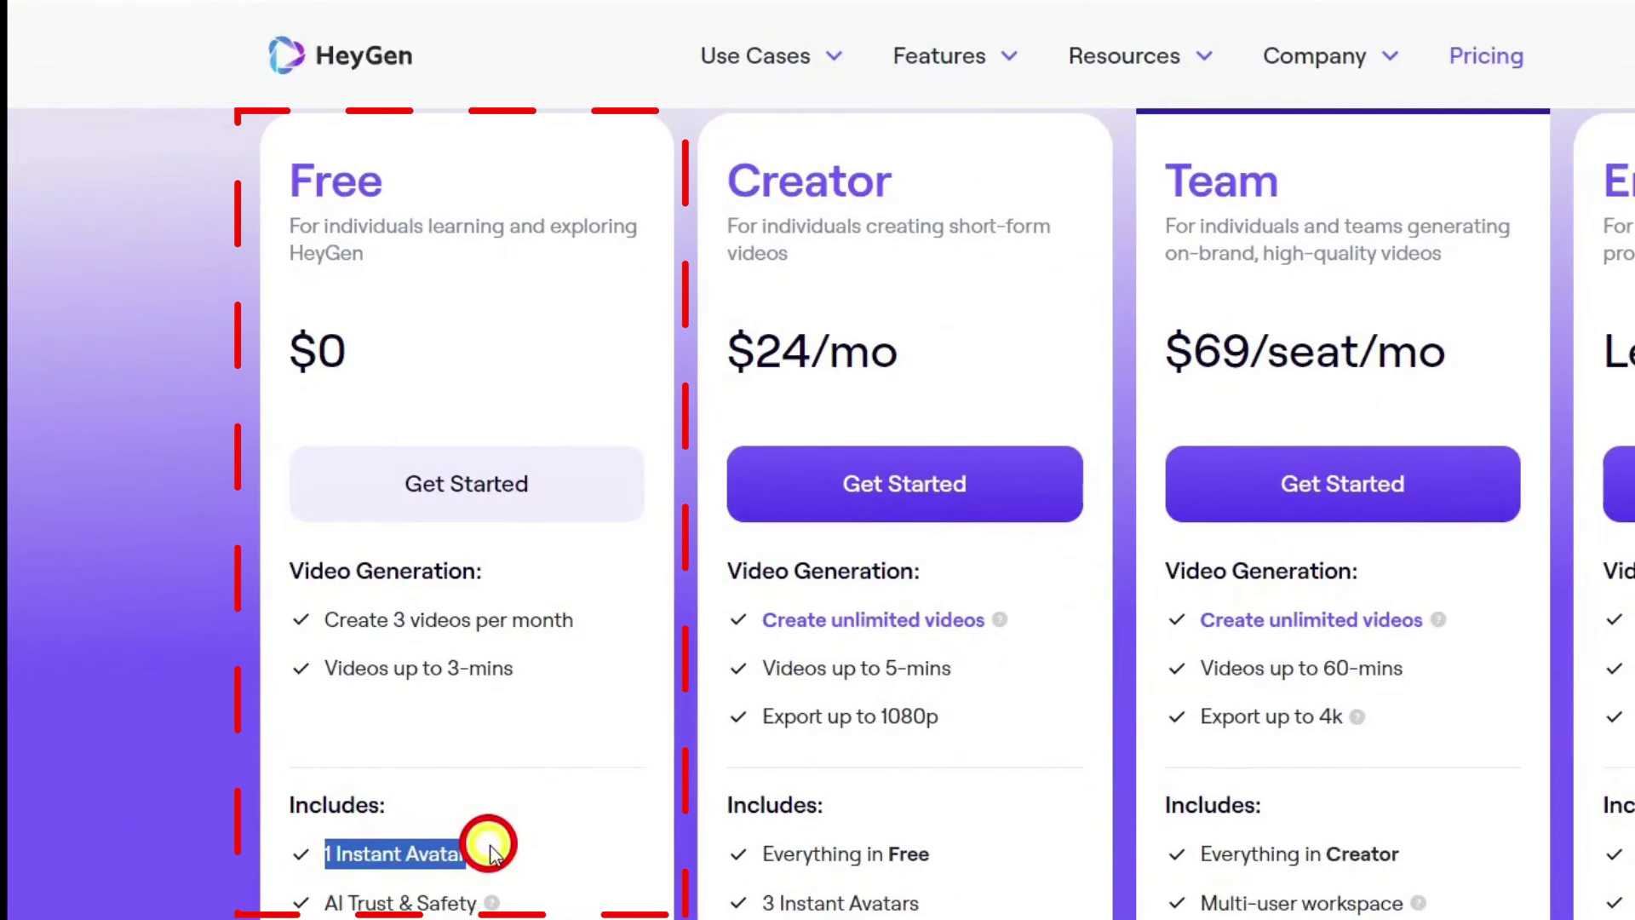
pyautogui.click(396, 615)
pyautogui.moveTo(396, 615); pyautogui.dragTo(606, 605)
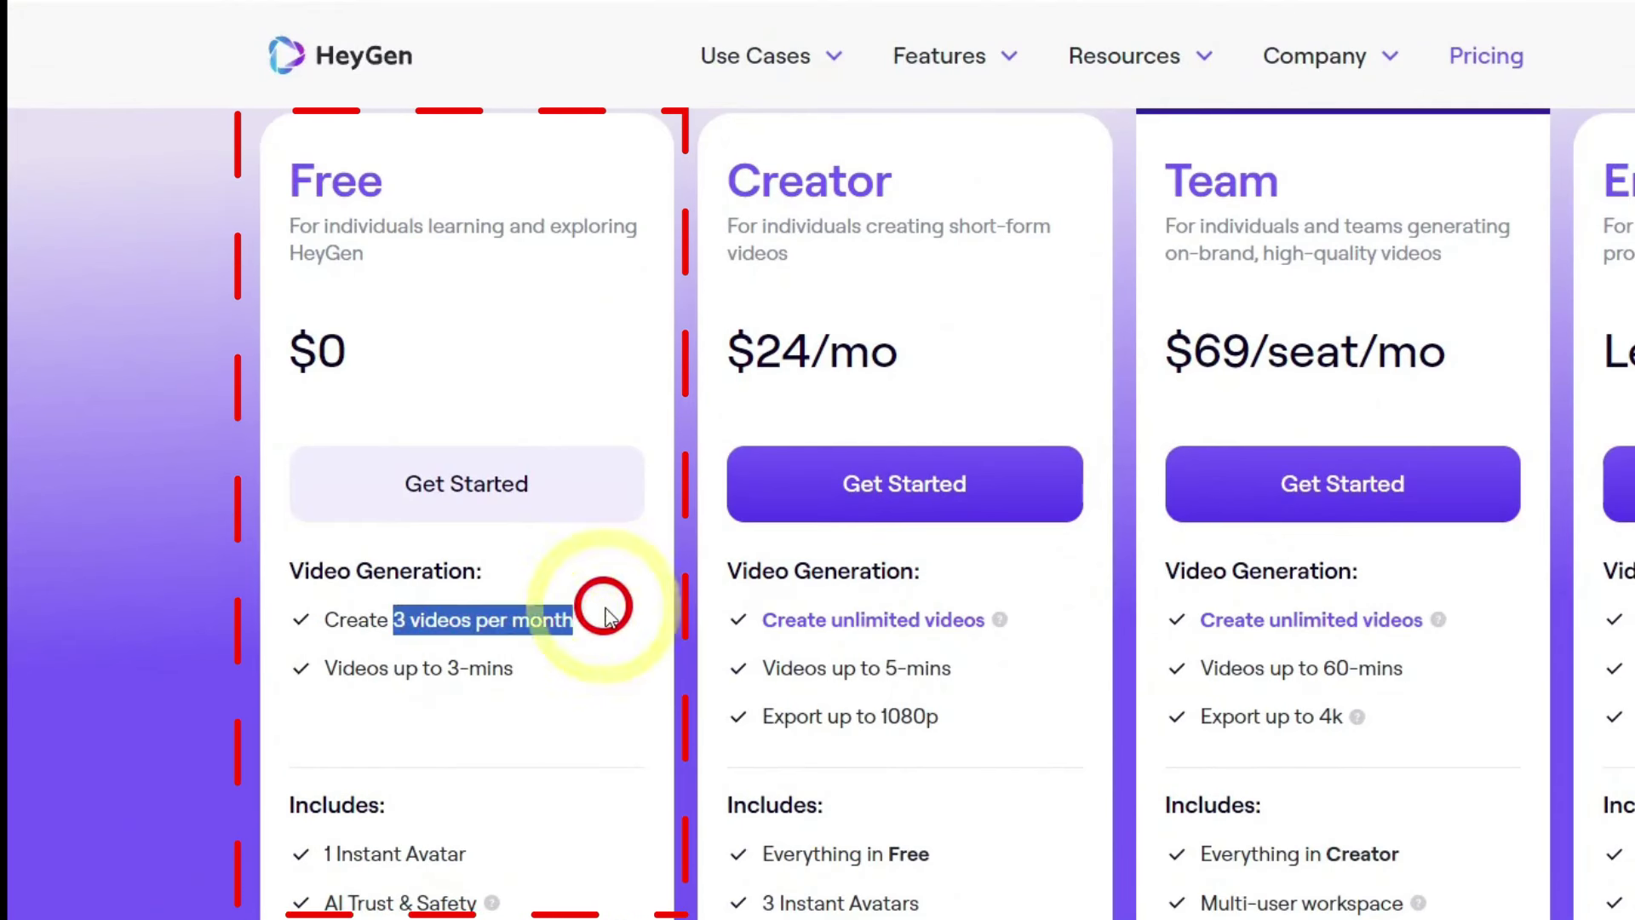
pyautogui.moveTo(515, 670)
pyautogui.mouseDown()
pyautogui.moveTo(292, 666)
pyautogui.moveTo(304, 677)
pyautogui.mouseUp()
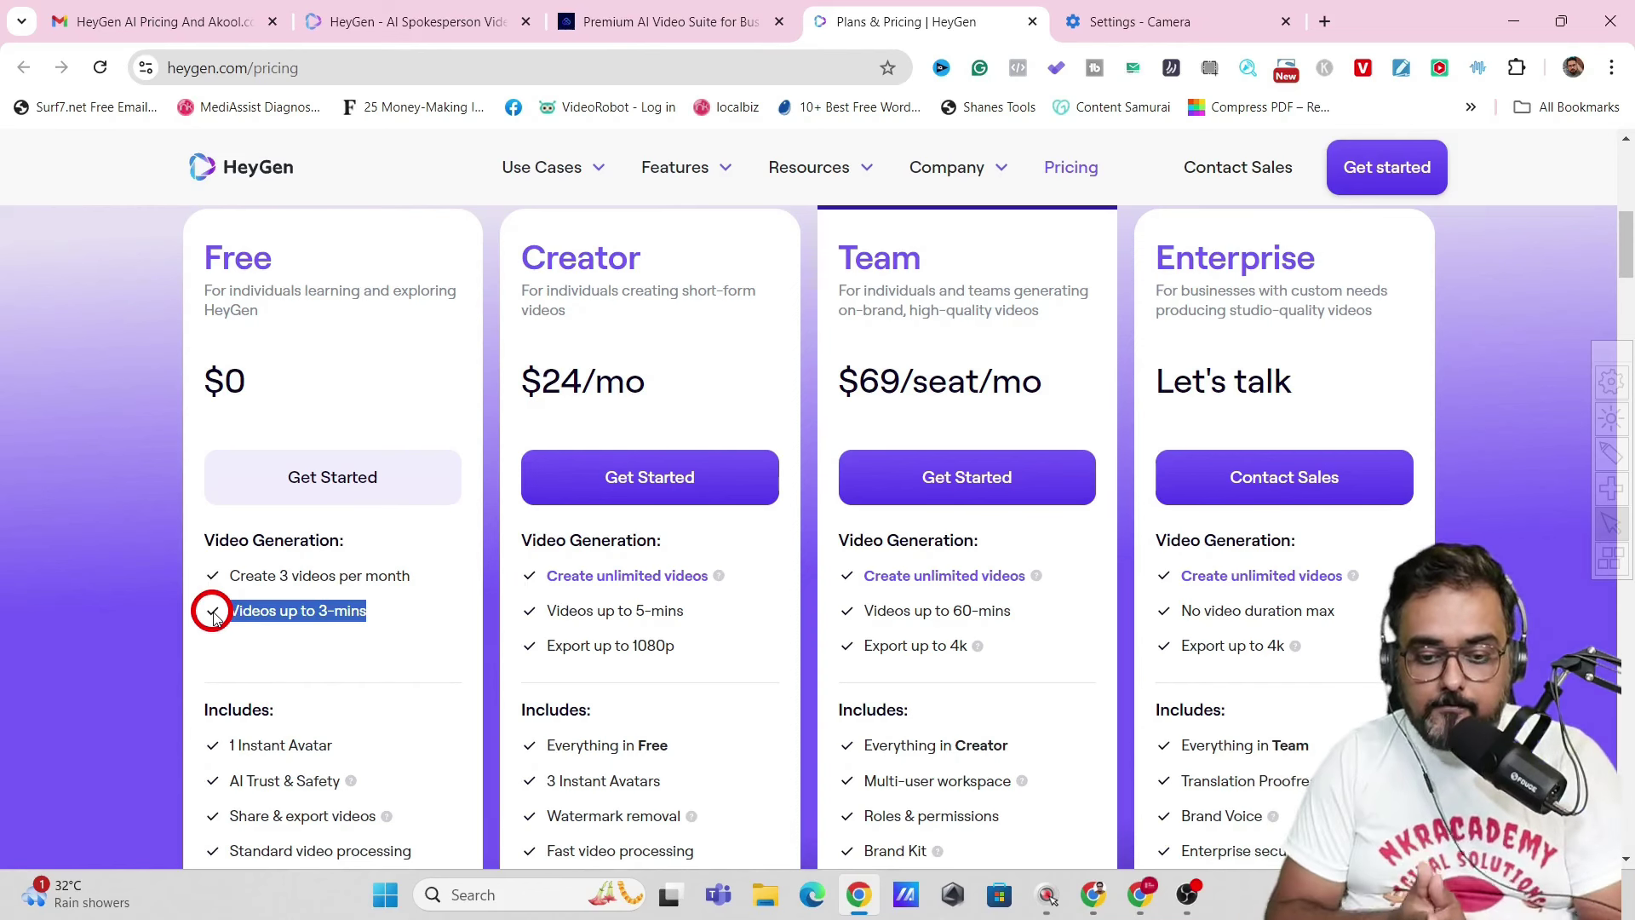
# - Examine the Creator plan's video generation allowance, maximum video length and export resolution
pyautogui.moveTo(516, 255); pyautogui.dragTo(684, 258)
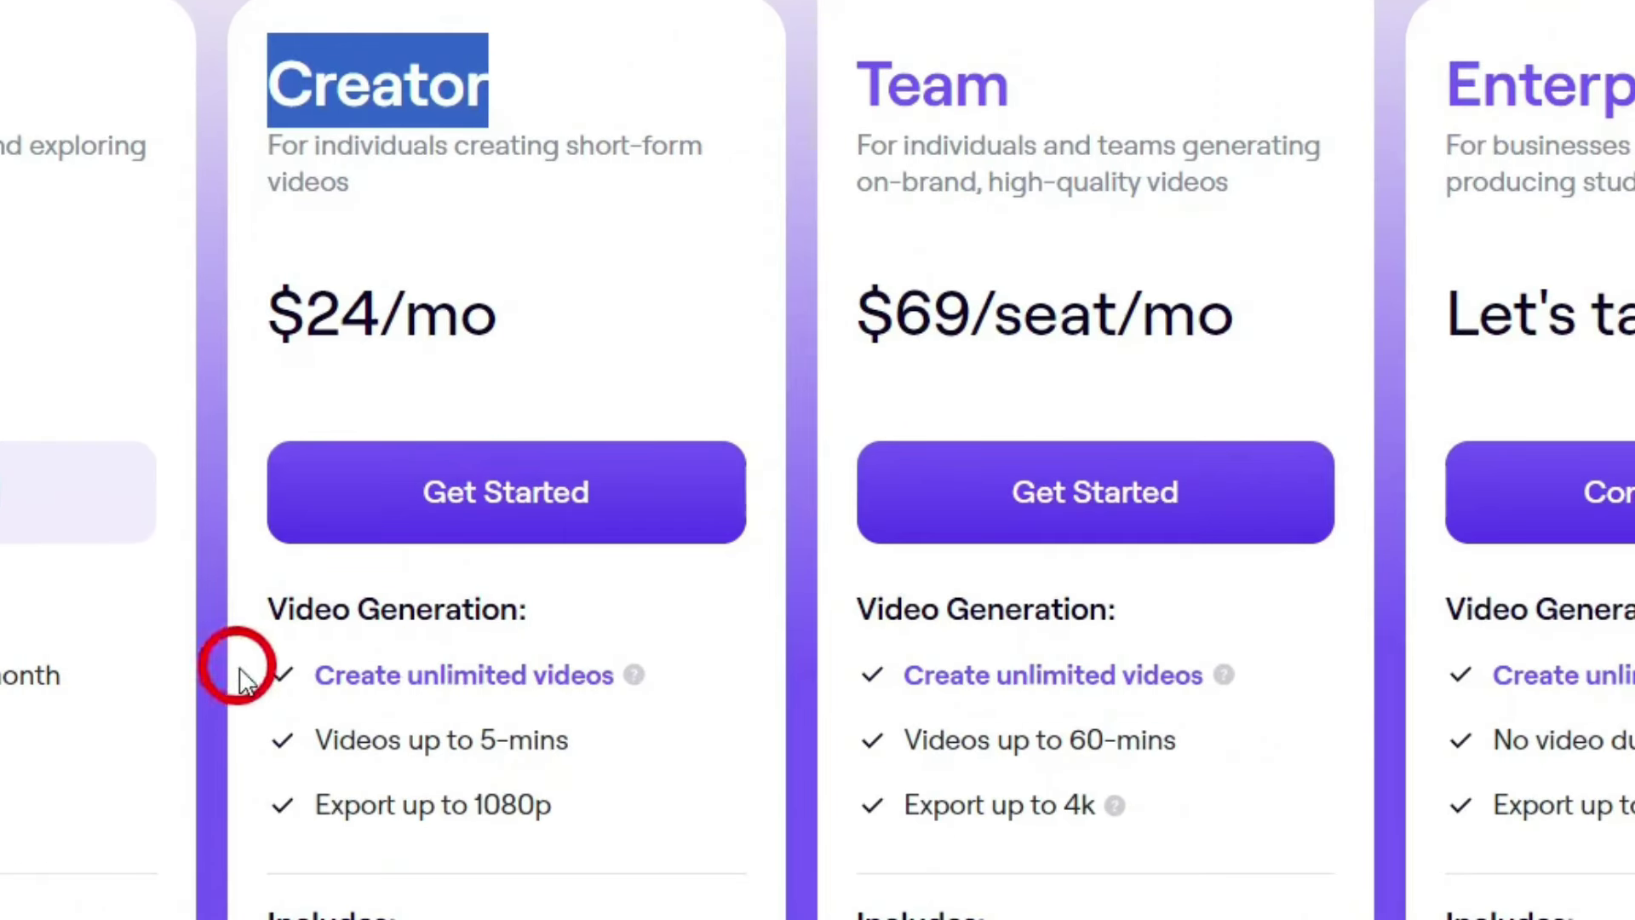
pyautogui.moveTo(317, 673); pyautogui.dragTo(647, 668)
pyautogui.moveTo(647, 669)
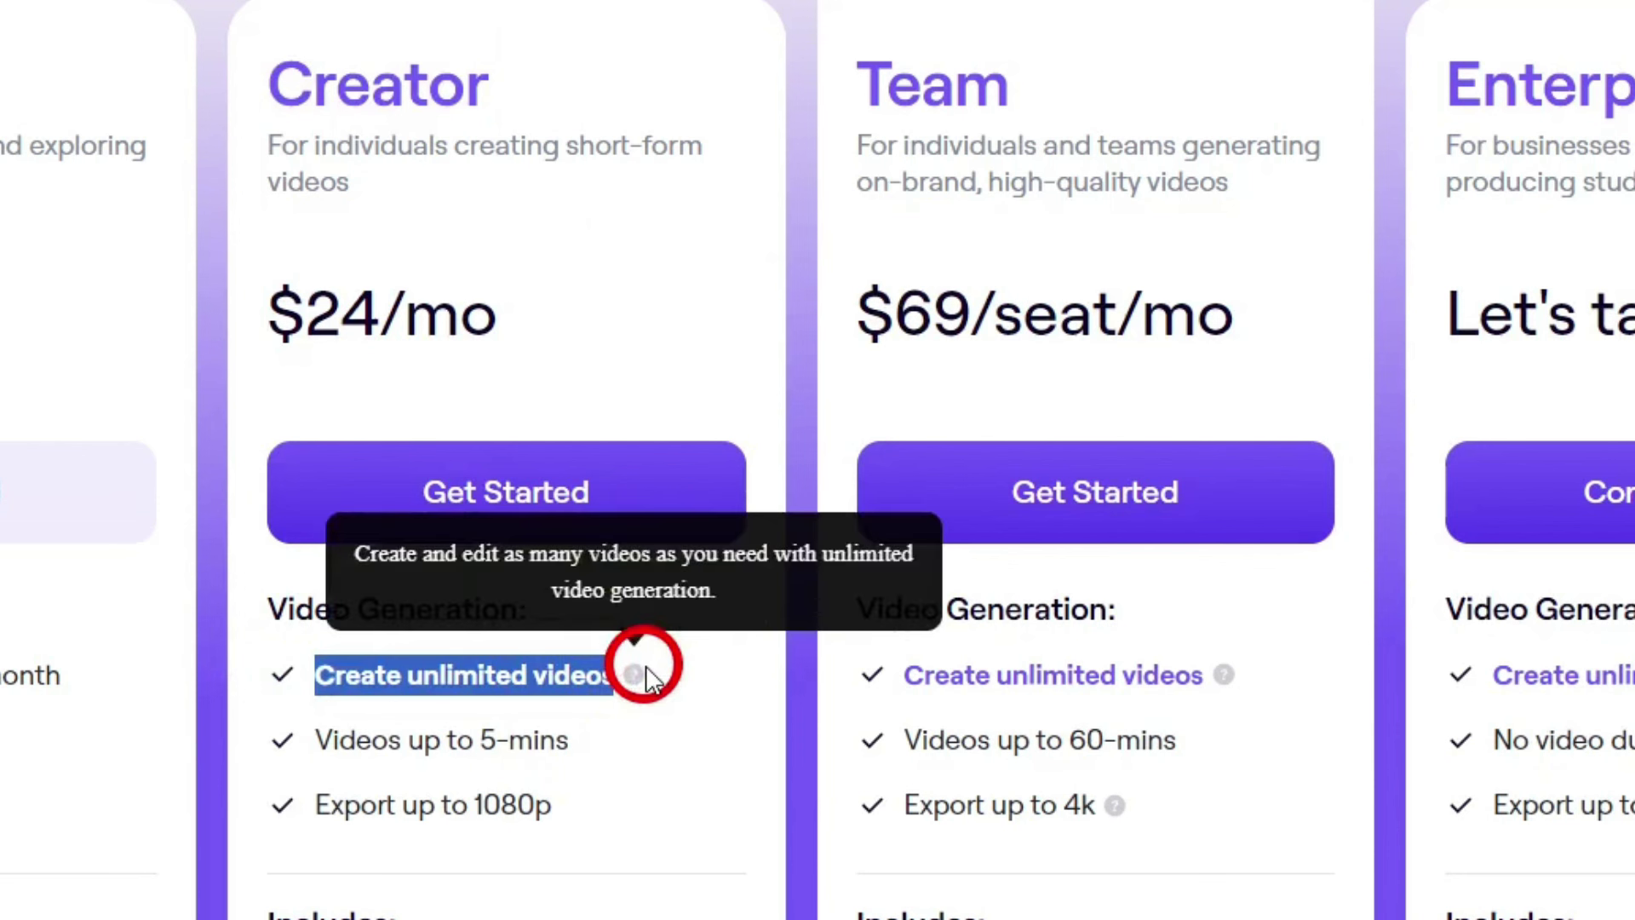
pyautogui.click(623, 733)
pyautogui.moveTo(610, 737); pyautogui.dragTo(273, 803)
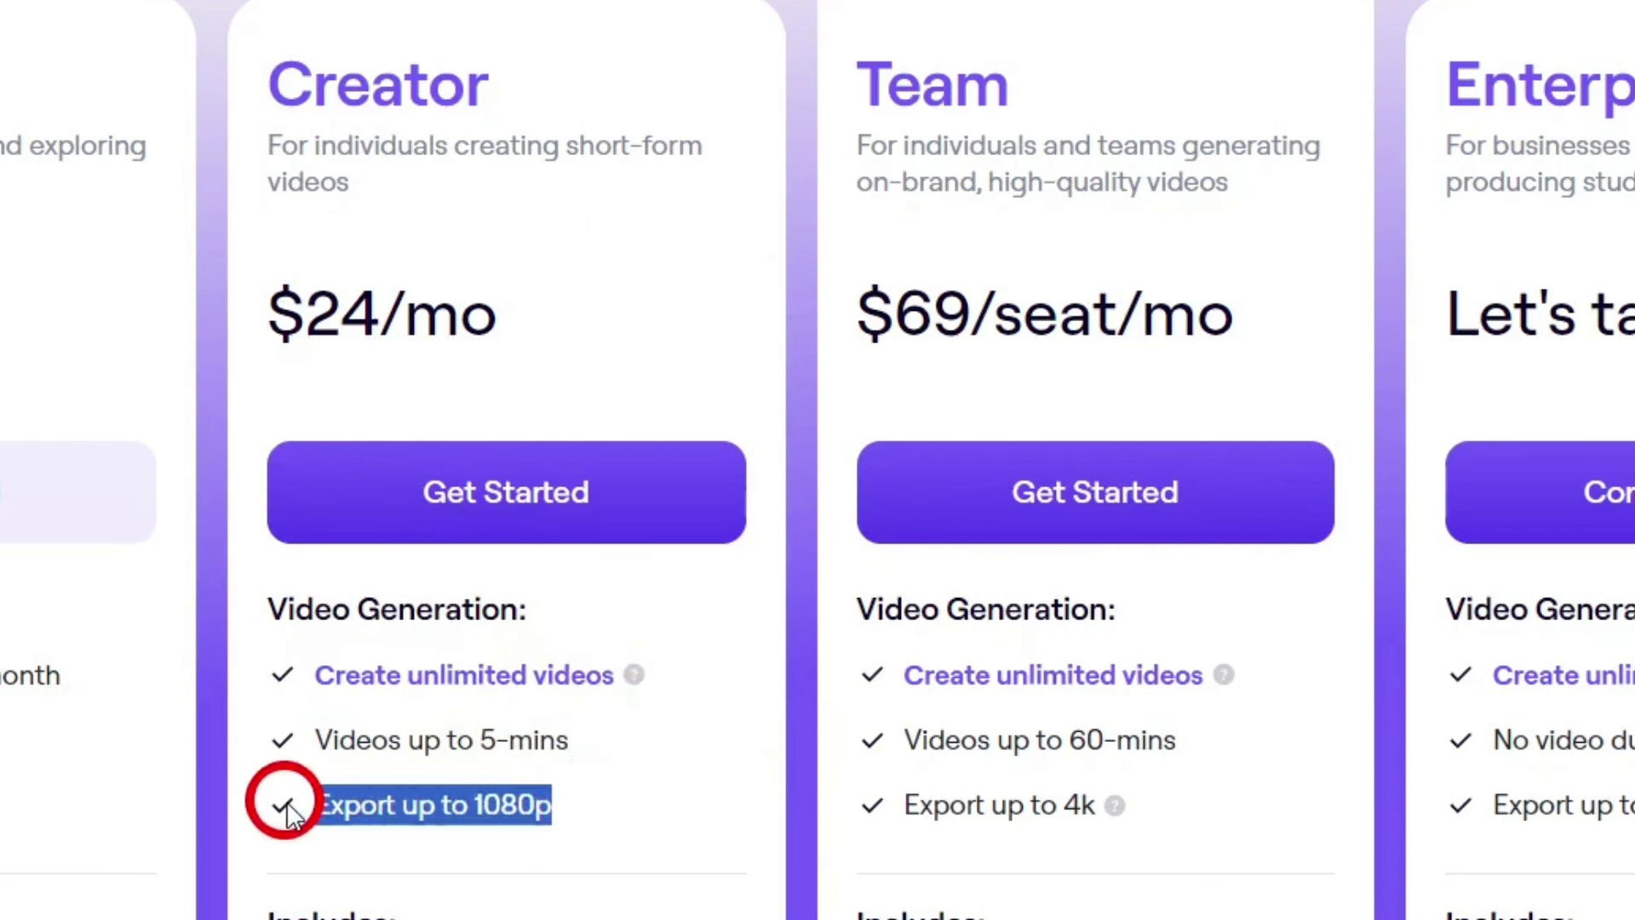
pyautogui.click(601, 819)
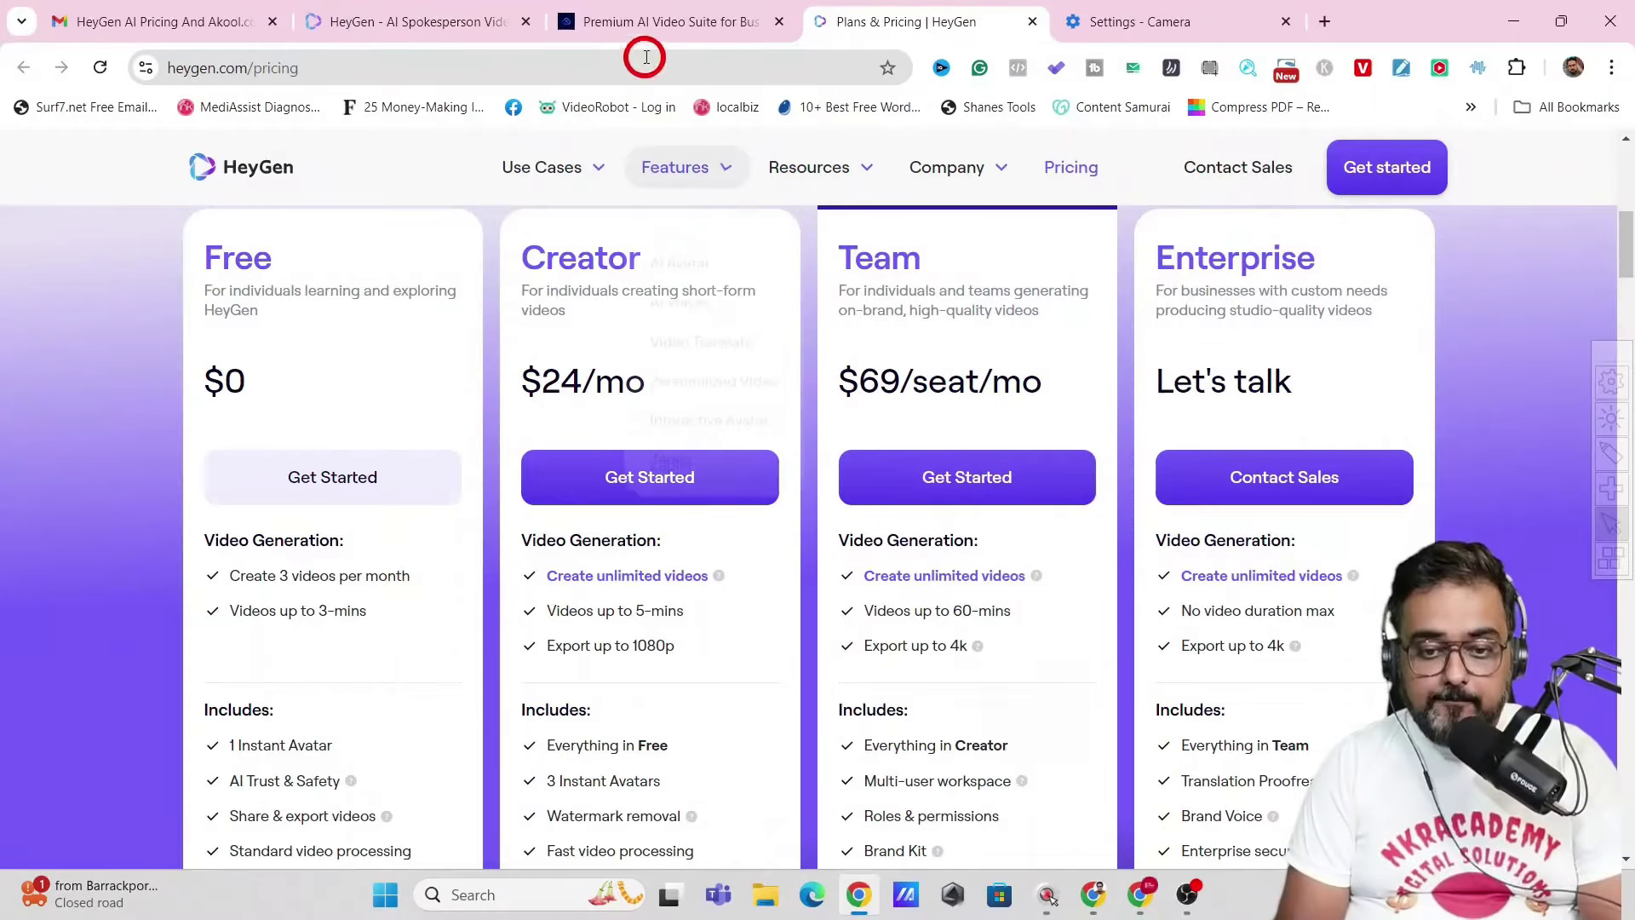
# - Switch to the Akool website and compare its yearly plan prices and credit tiers
pyautogui.click(635, 19)
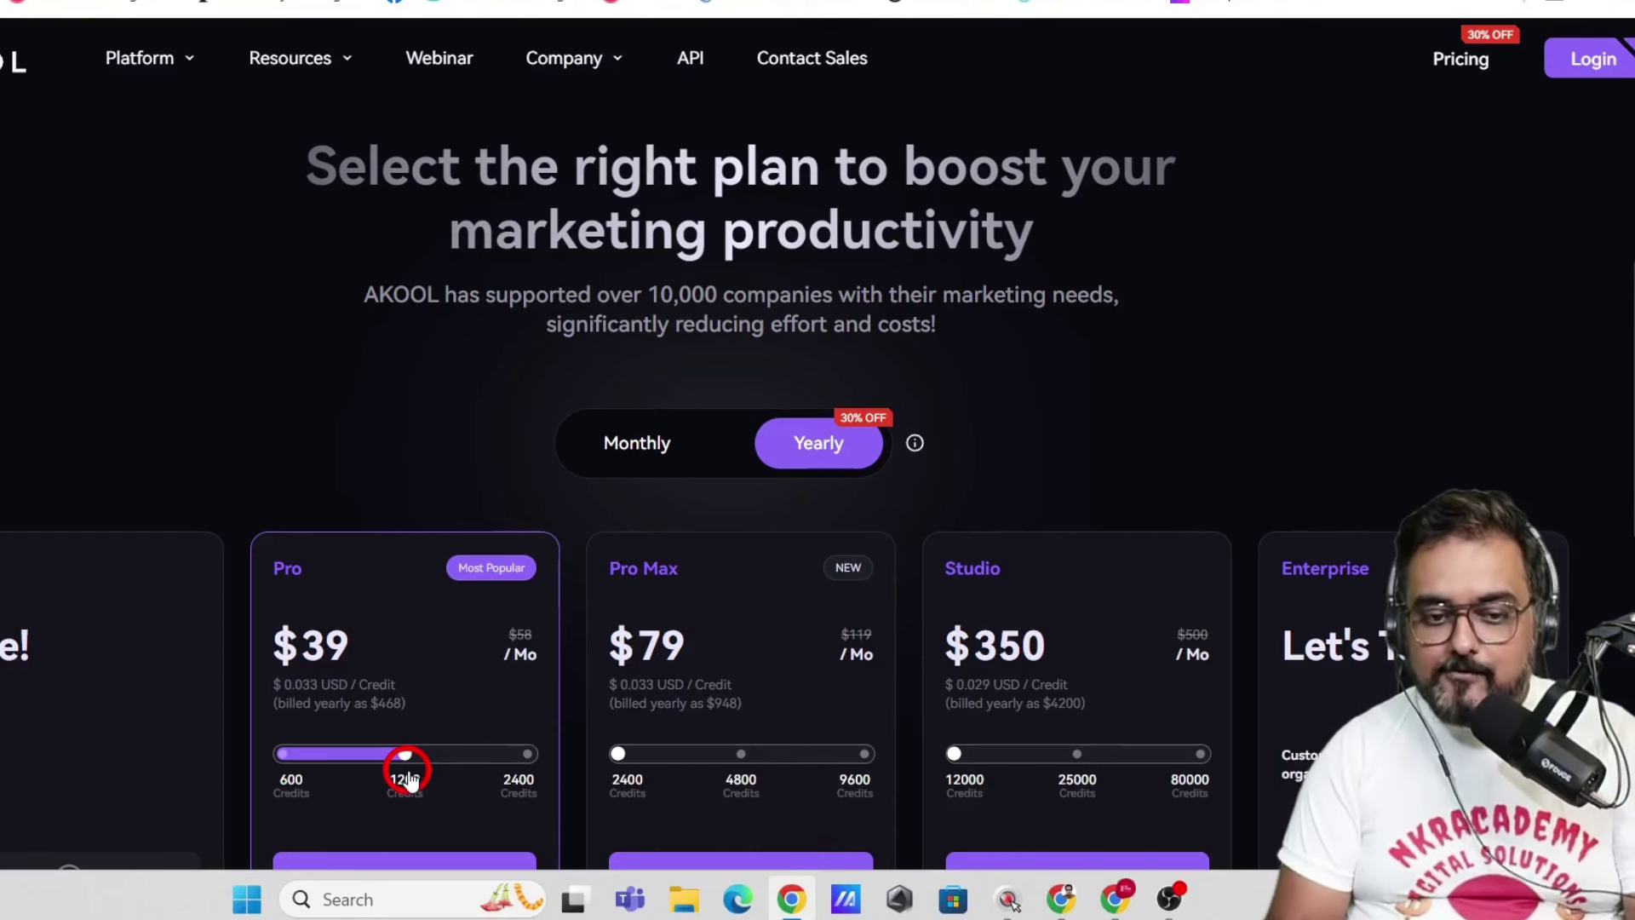
# - Return to the HeyGen workspace and open its home page to check the rendering progress of the "partial intro" video
pyautogui.click(297, 0)
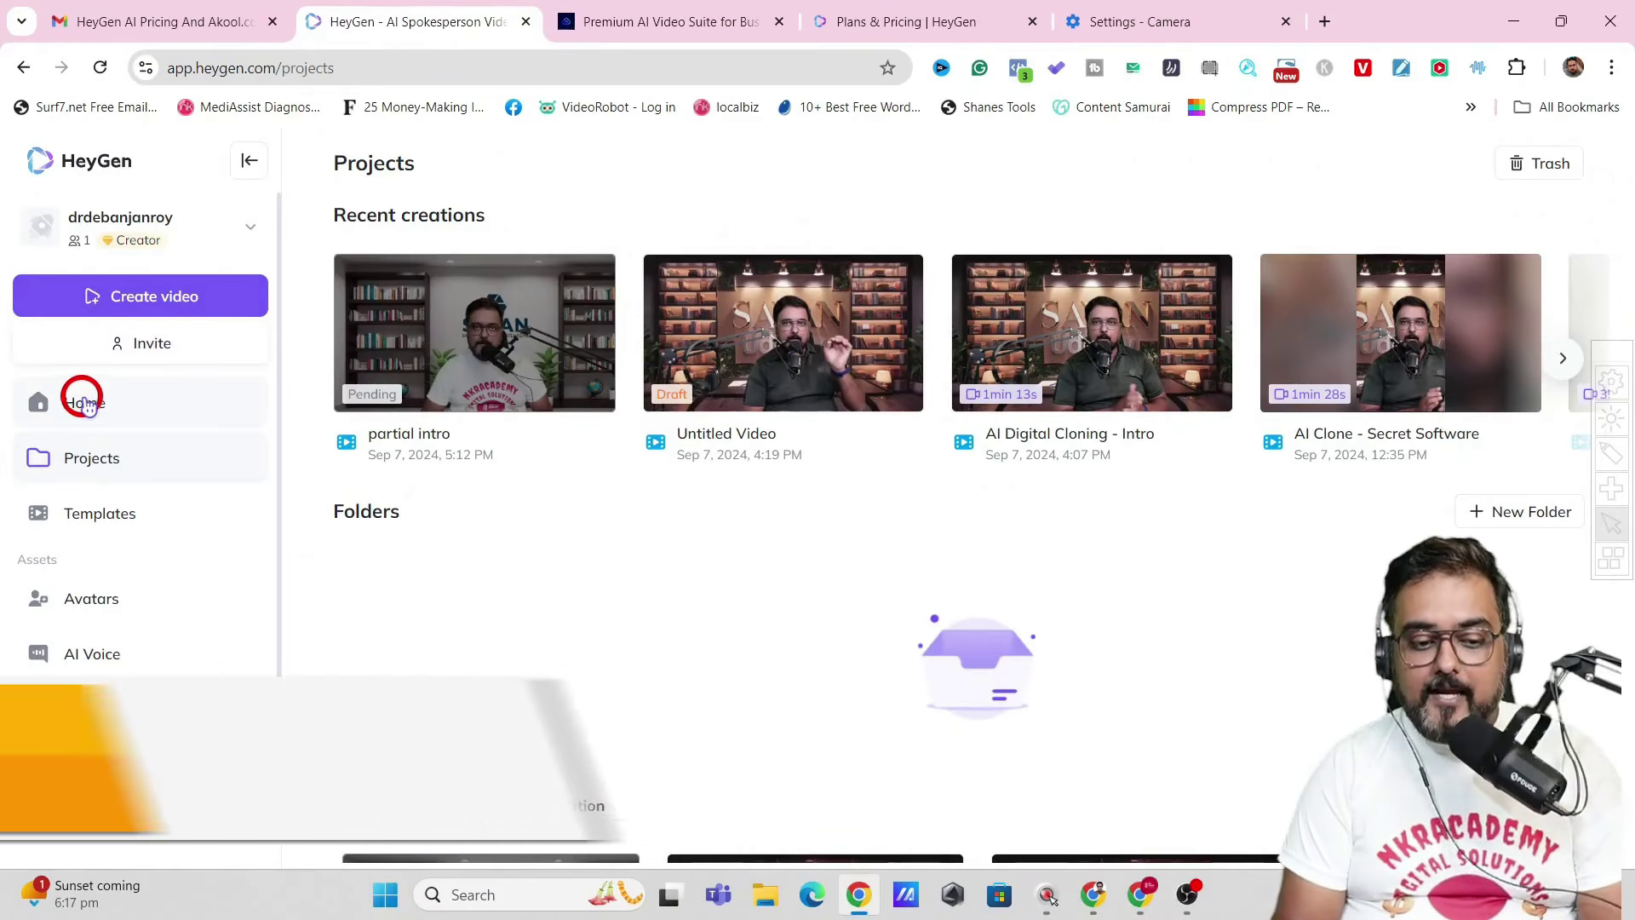
pyautogui.click(84, 402)
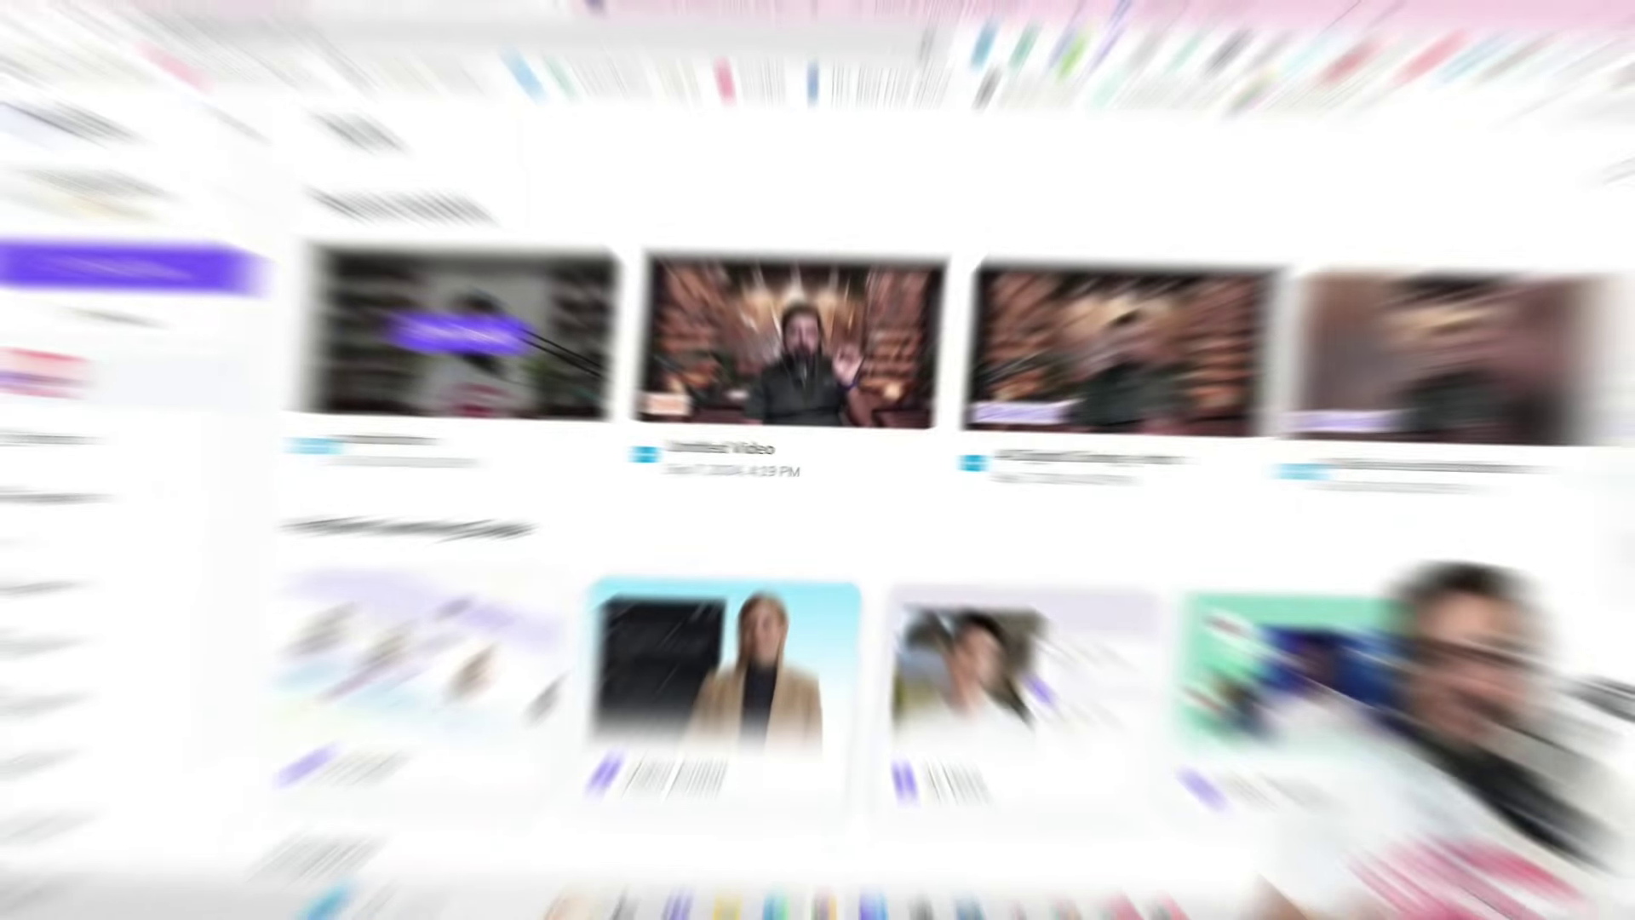
pyautogui.click(85, 403)
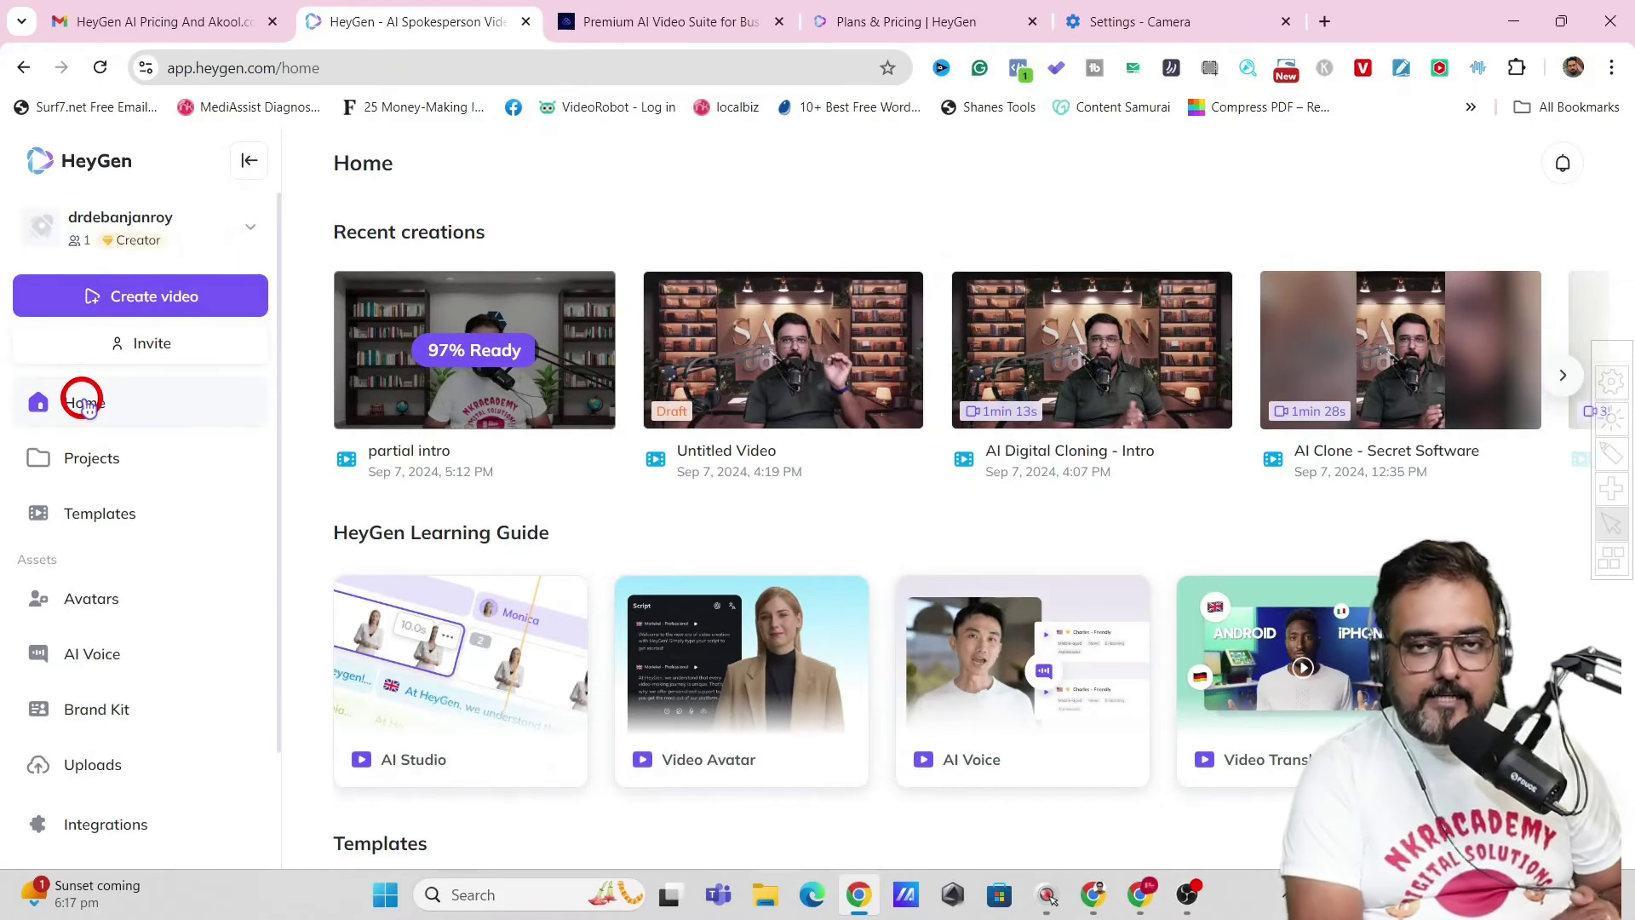